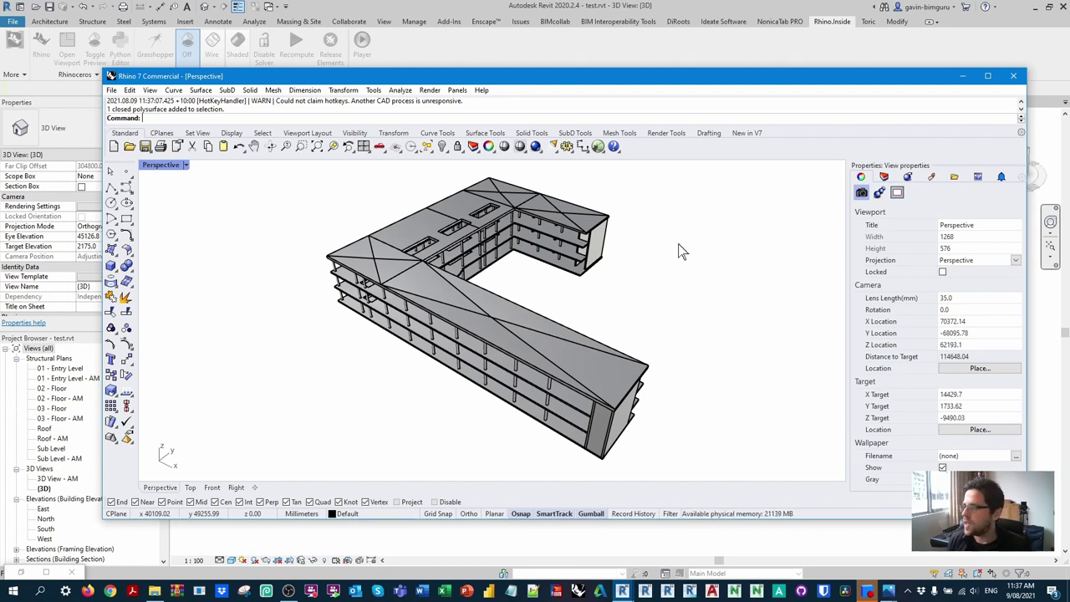
Launch Grasshopper from Rhino's Standard toolbar inside Revit
click(599, 148)
Arrange the Grasshopper and Rhino windows side by side and orbit the building view
drag(566, 12, 675, 13)
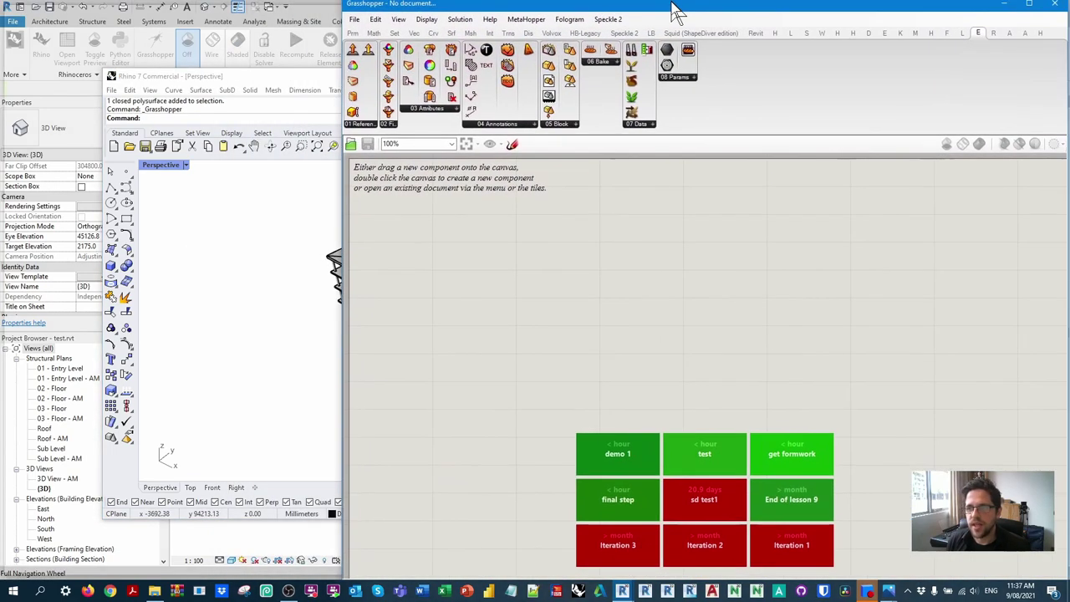
double_click(675, 12)
drag(446, 3, 632, 15)
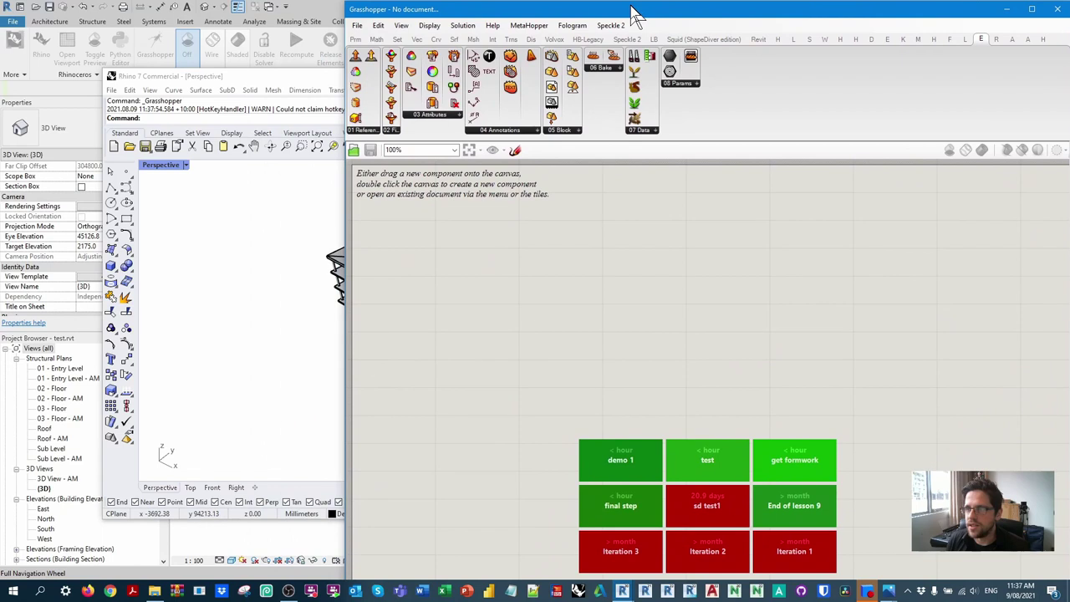
scroll(163, 239, down, 3)
scroll(215, 242, up, 3)
right_drag(216, 242, 271, 220)
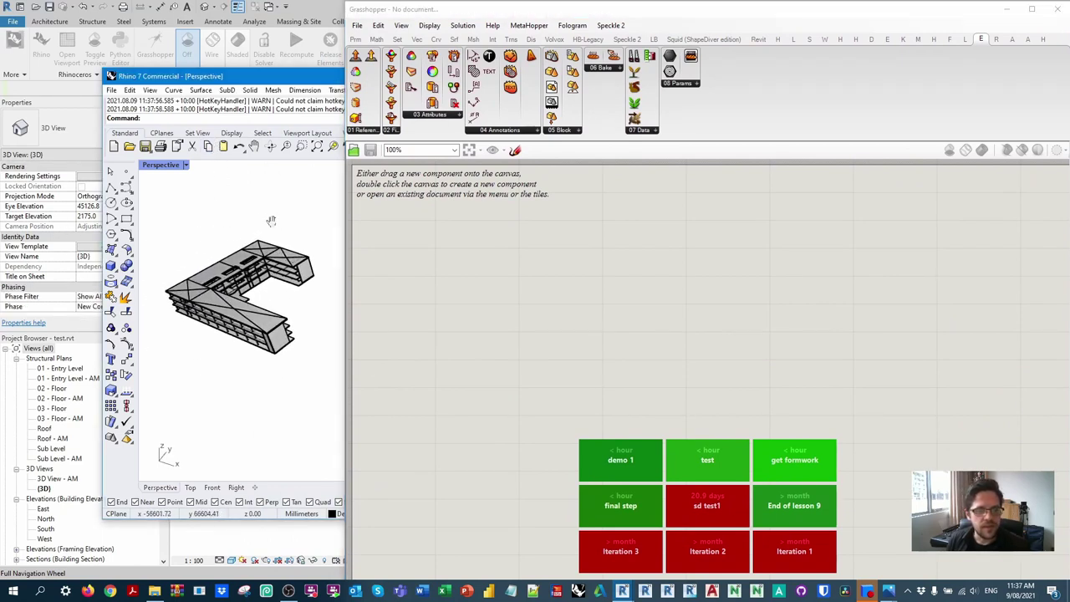
double_click(277, 76)
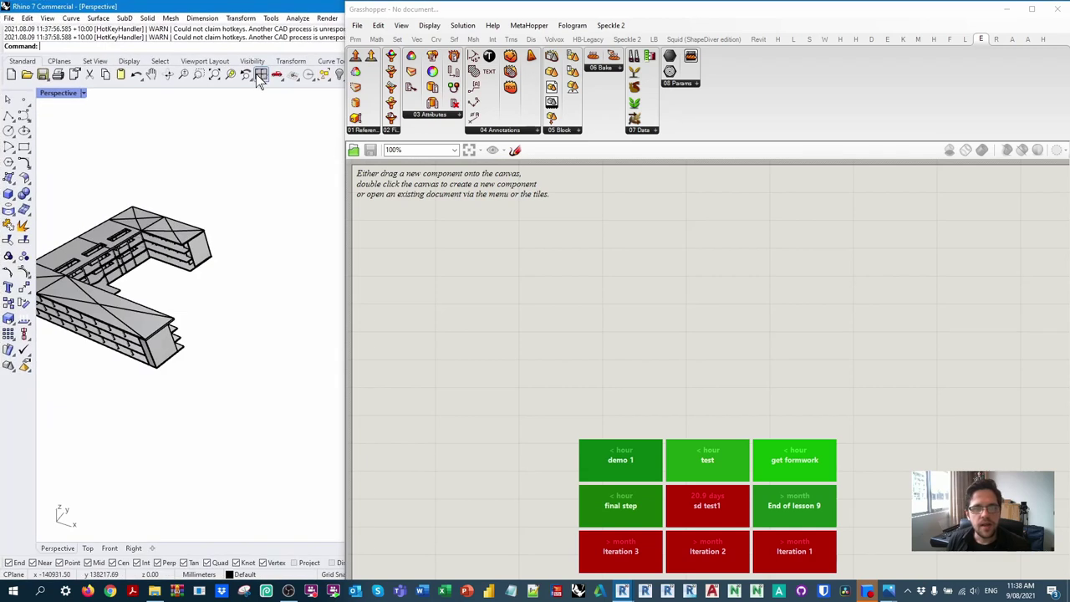
double_click(269, 6)
drag(535, 8, 290, 247)
Show Rhino's layer list with Structural Columns through Floors selected, and open Grasshopper's File menu
click(883, 176)
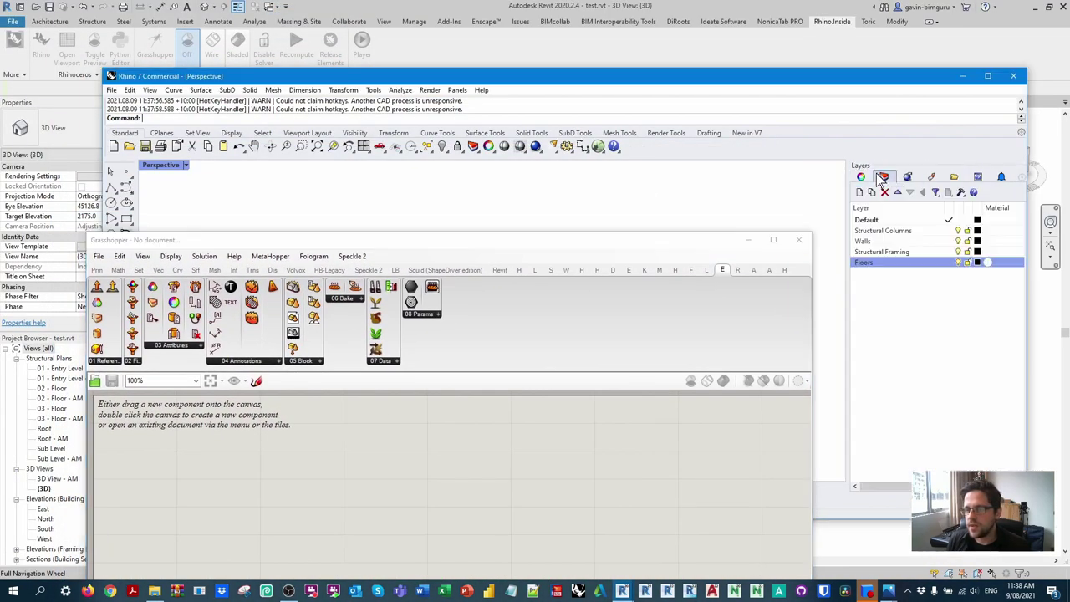
shift+click(913, 258)
drag(697, 243, 928, 25)
click(350, 30)
Start a new empty Grasshopper definition and save it as demo 2
click(372, 41)
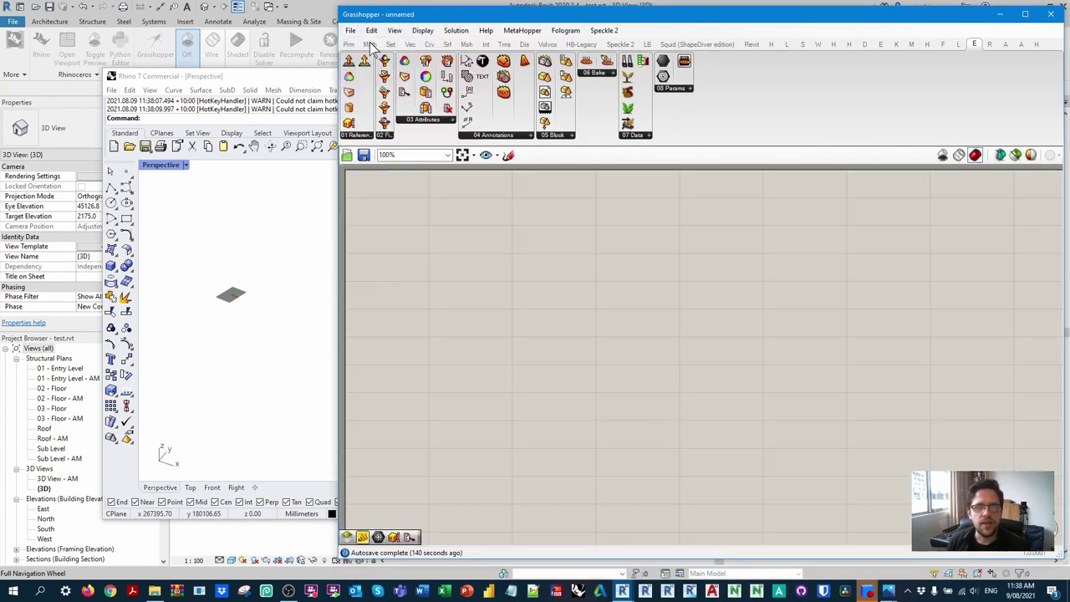
key(ctrl+s)
text(demo 2)
key(Return)
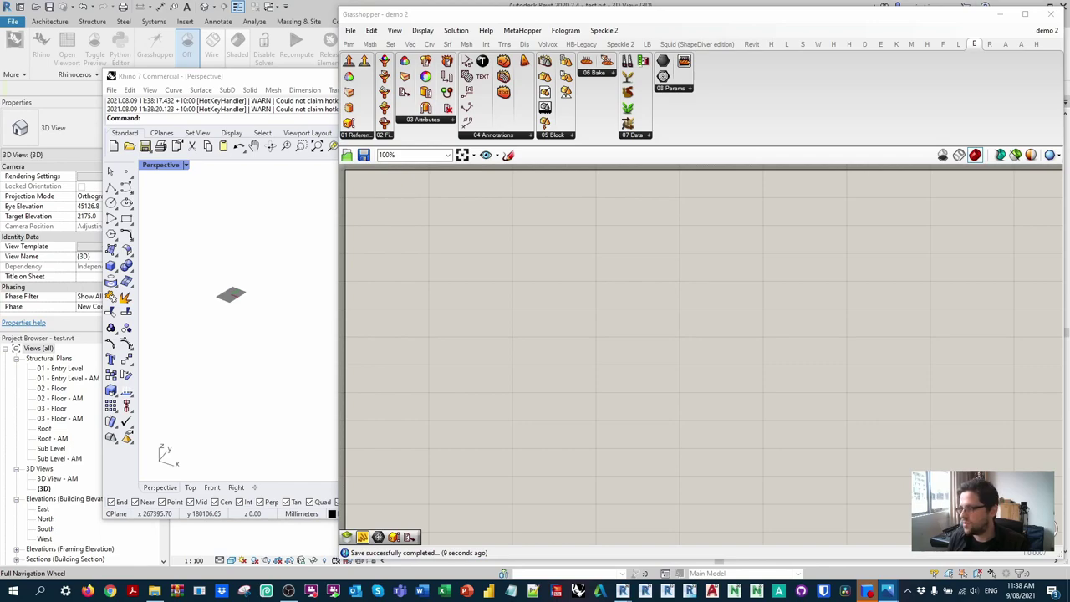
Show the desktop, restore the windows, and open File Explorer on the Desktop folder
key(super+d)
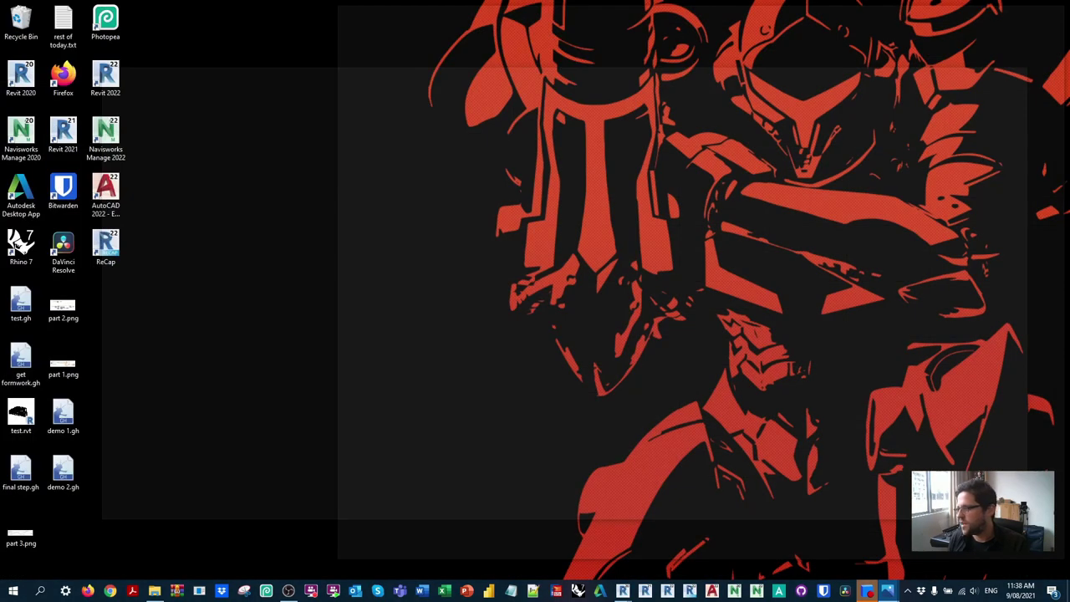
key(super+d)
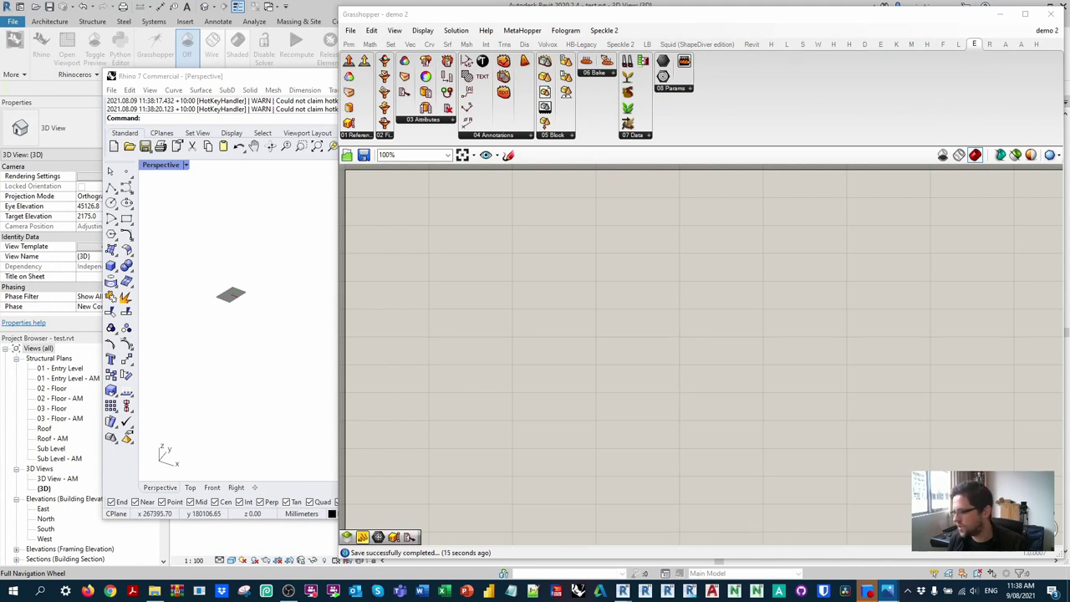
click(155, 591)
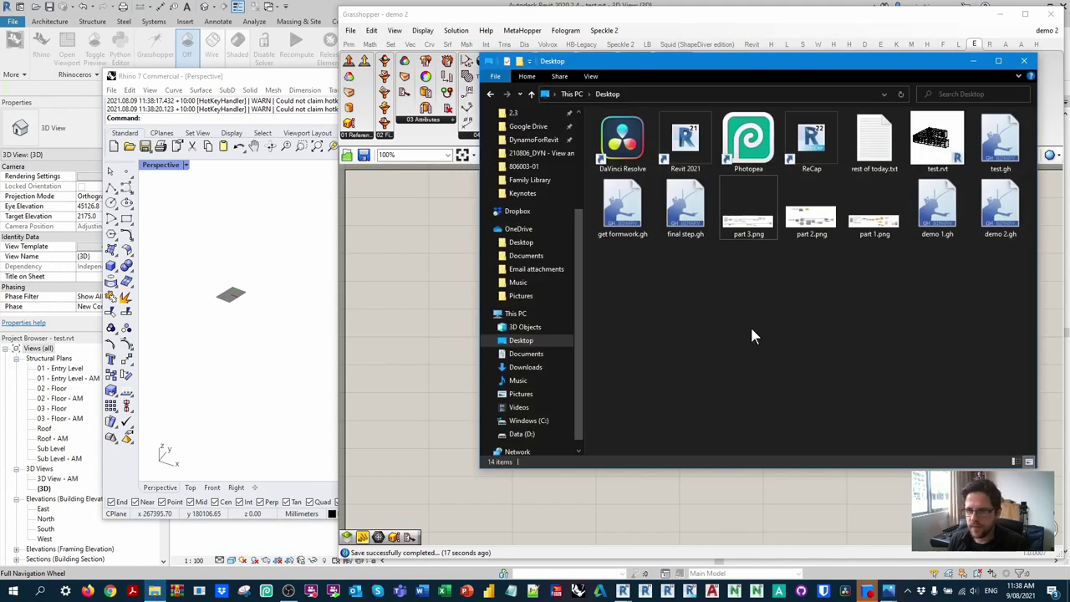
Select part 2.png in the Desktop folder, then close File Explorer
click(809, 219)
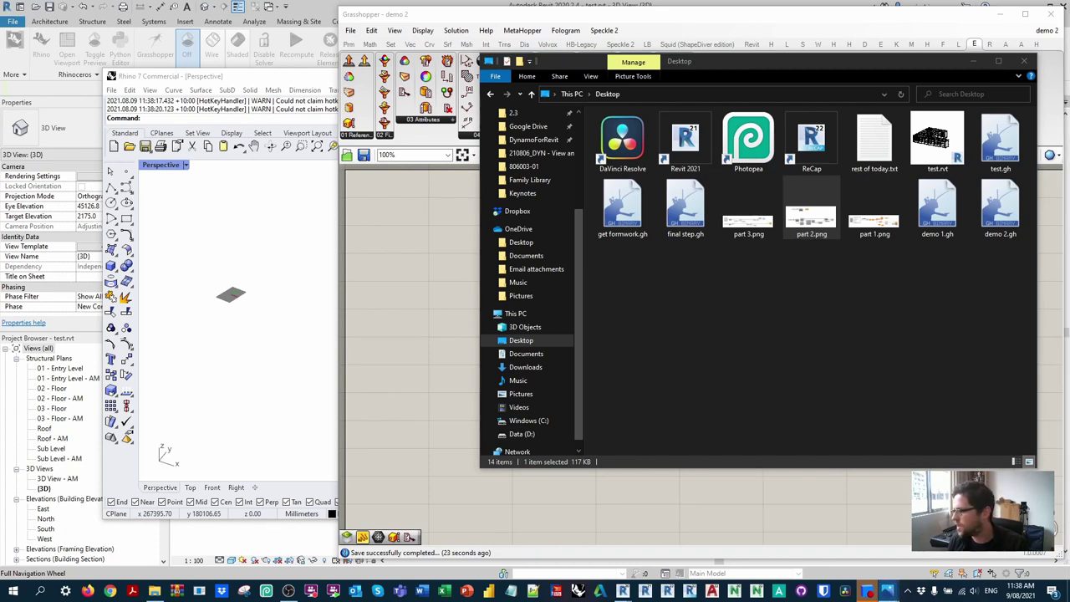
click(972, 61)
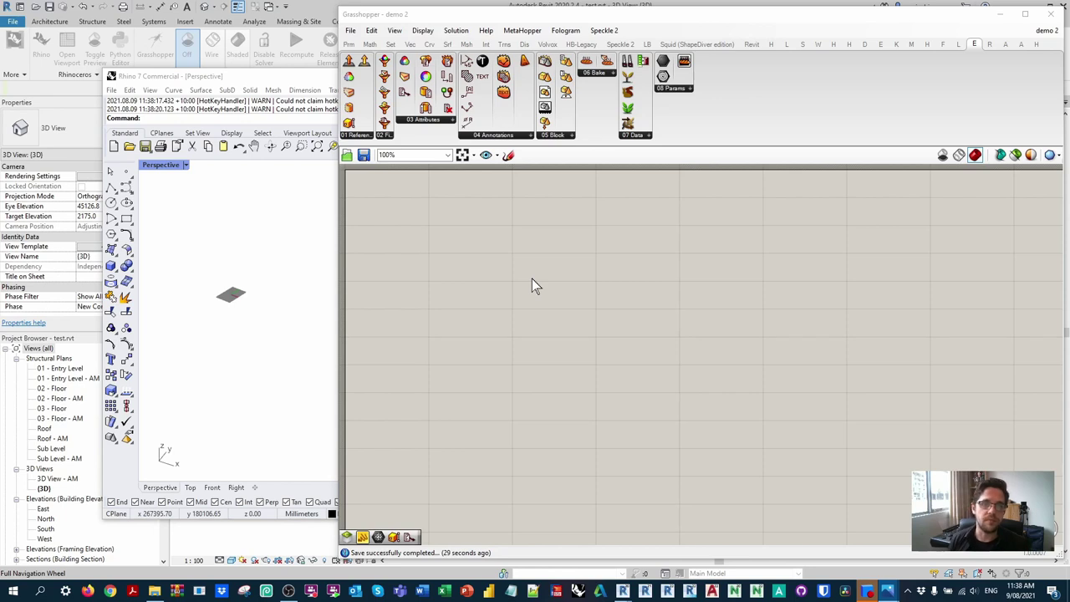
Place a Reference by Type component fed by a value list set to Brep
click(360, 136)
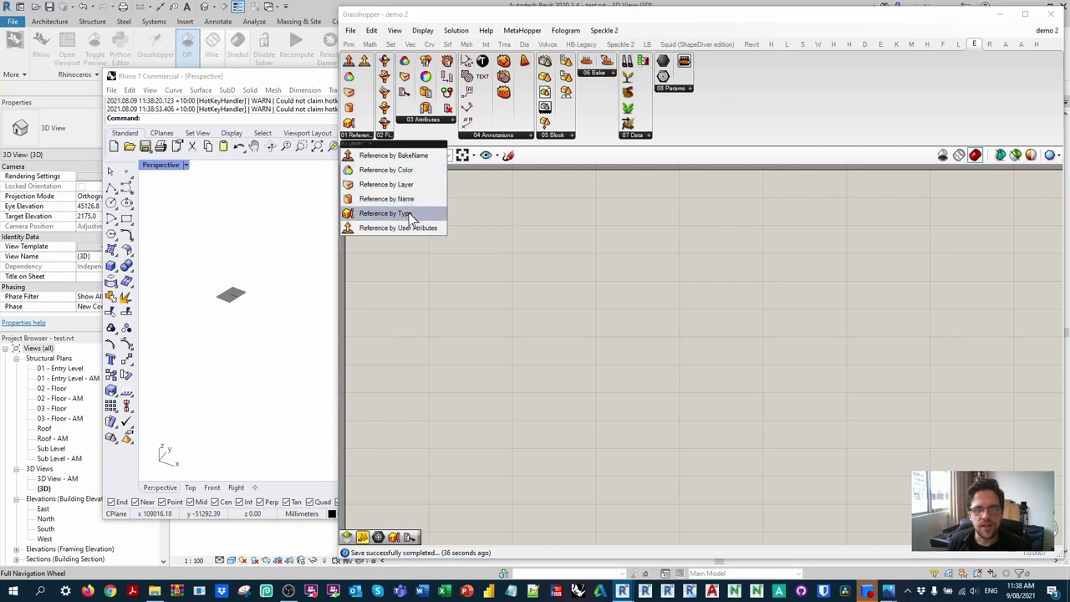
drag(406, 213, 614, 259)
scroll(540, 230, up, 1)
scroll(543, 229, up, 1)
click(349, 43)
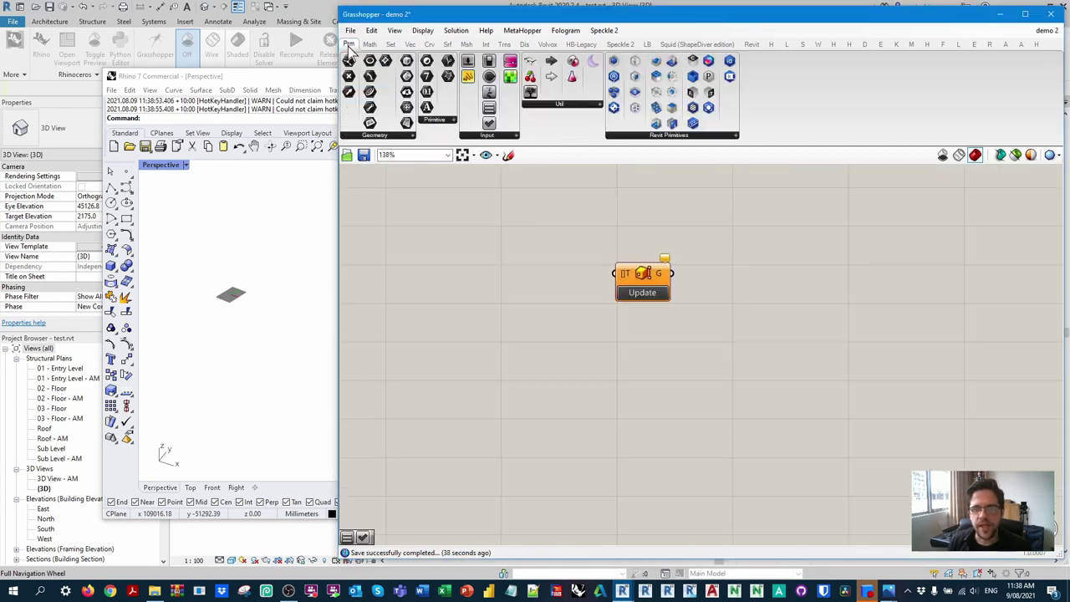
click(512, 136)
drag(573, 204, 645, 282)
scroll(585, 264, up, 3)
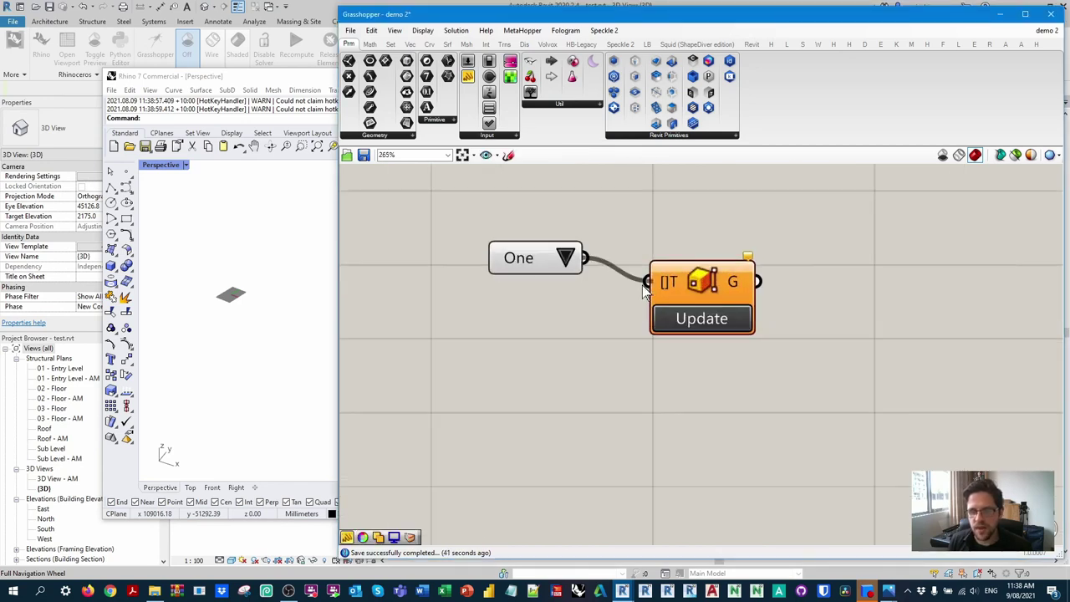
click(514, 279)
click(583, 281)
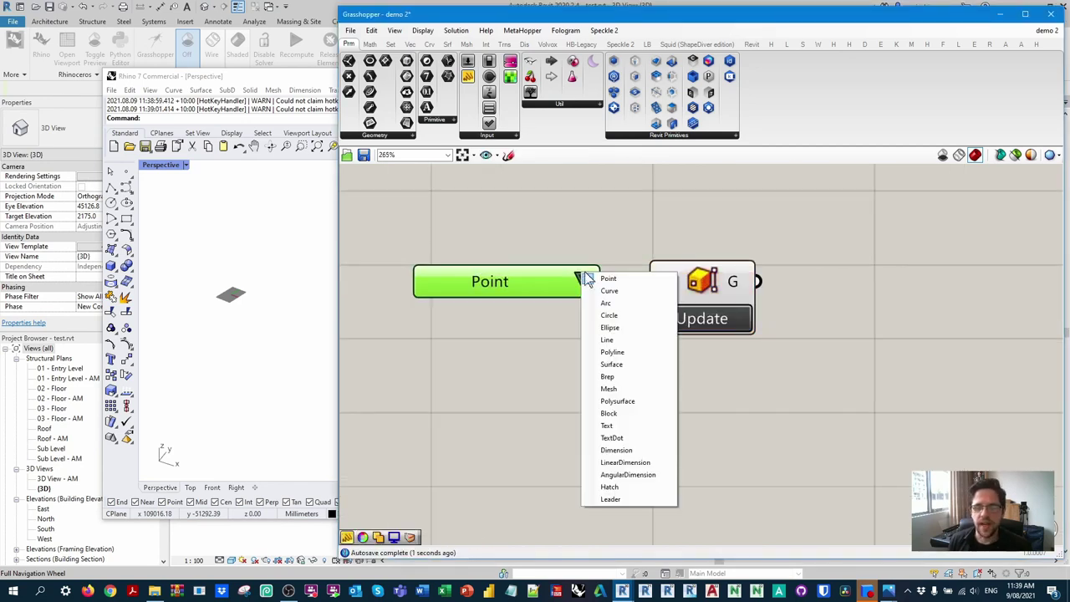
click(618, 377)
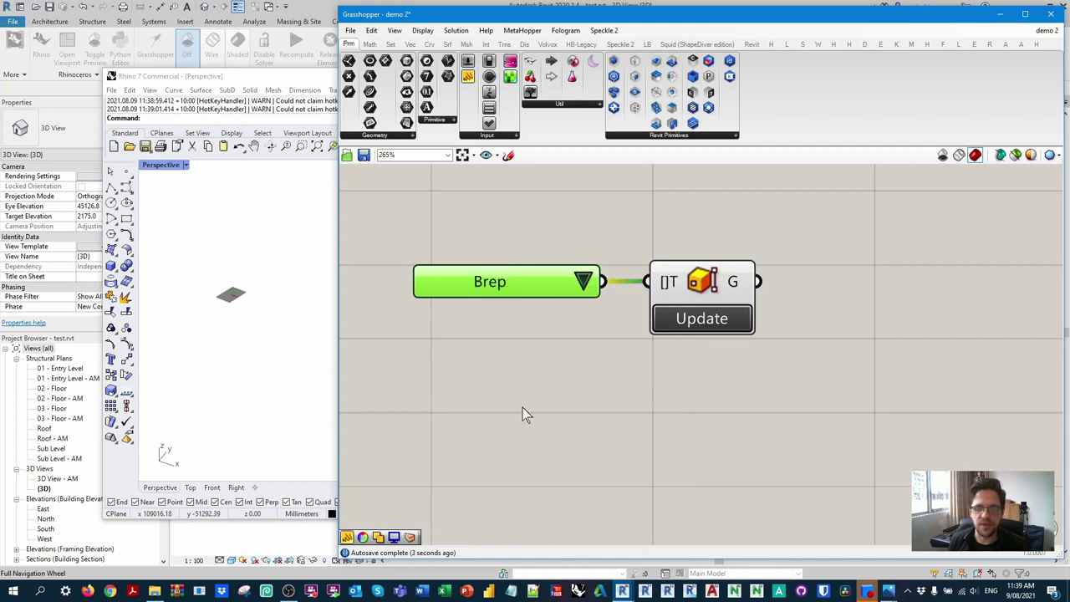
click(553, 340)
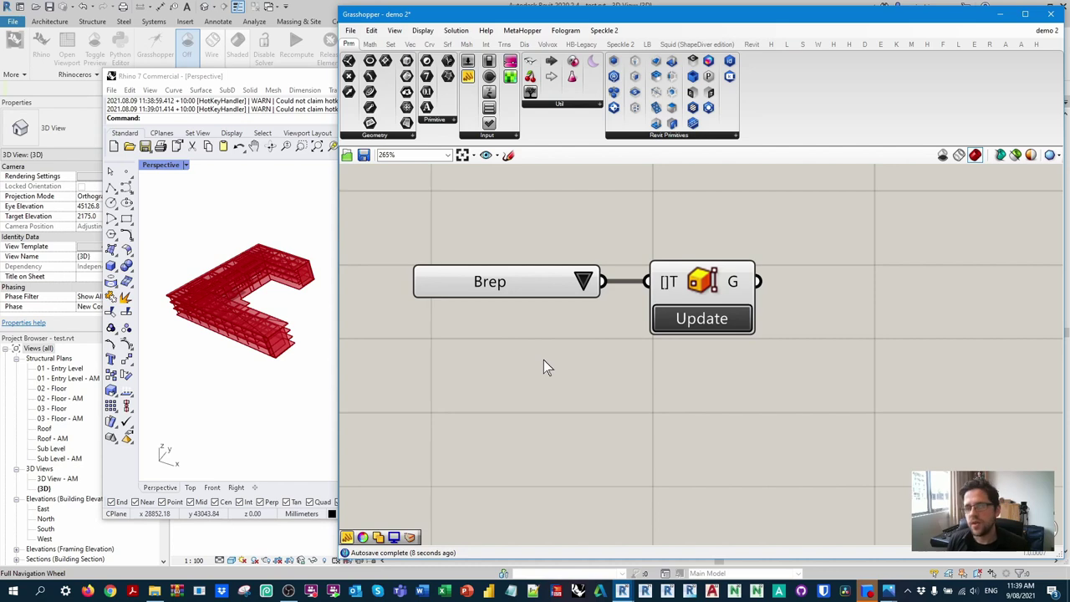
Add a Solid Union component and wire Reference by Type's geometry output into it
right_drag(630, 370, 591, 387)
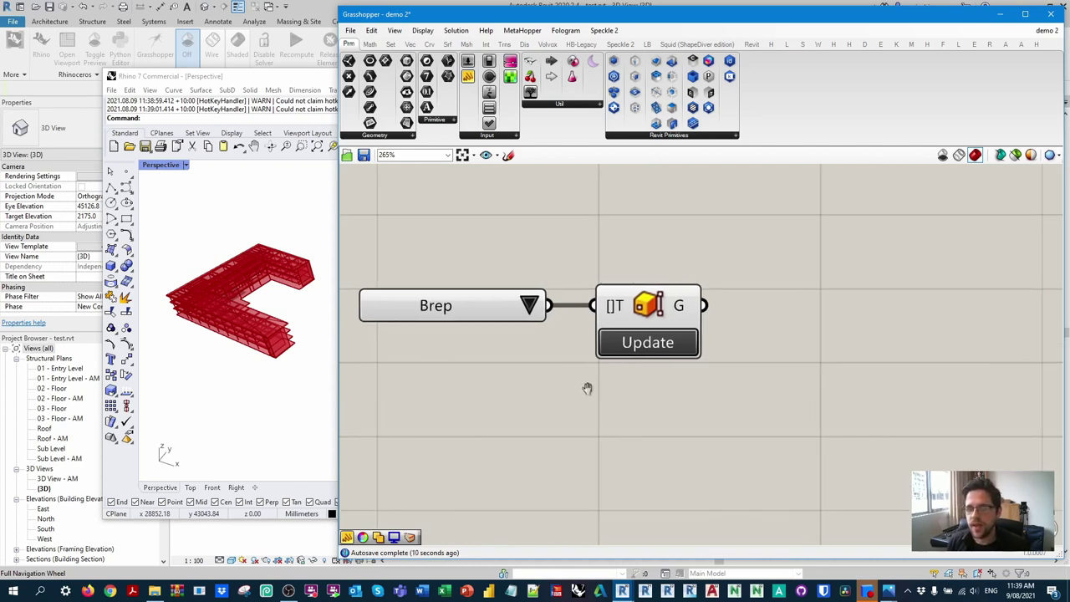
double_click(748, 315)
text(solid un)
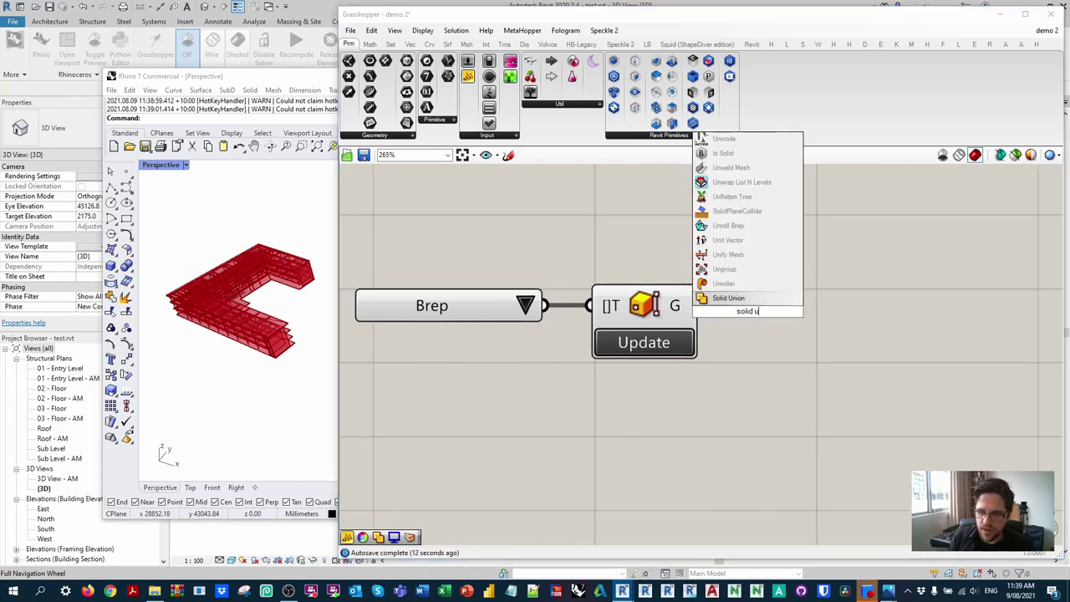
click(765, 300)
drag(765, 300, 790, 308)
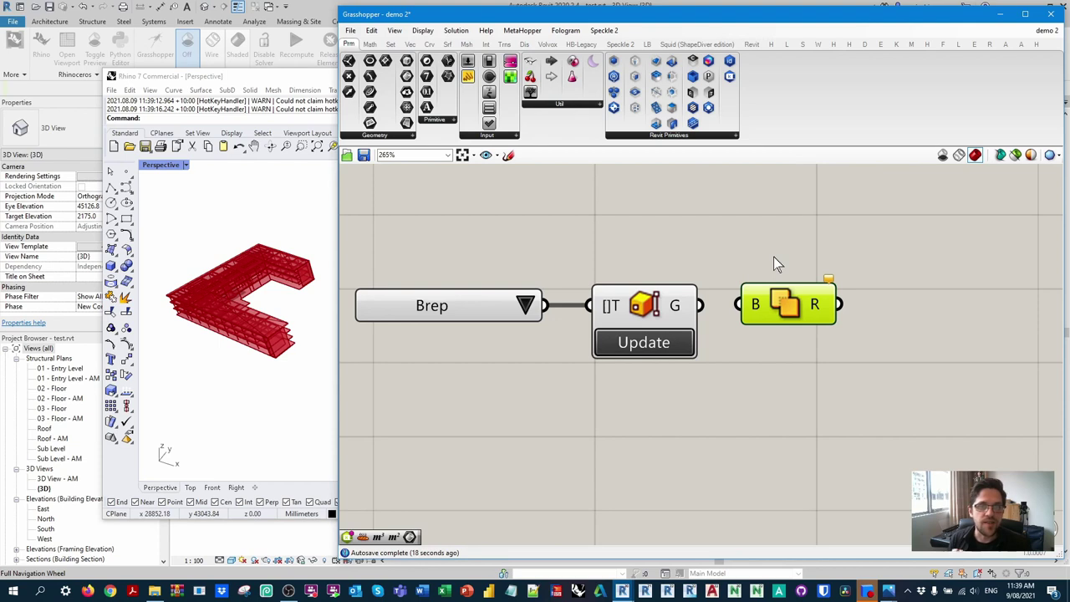
drag(700, 305, 739, 309)
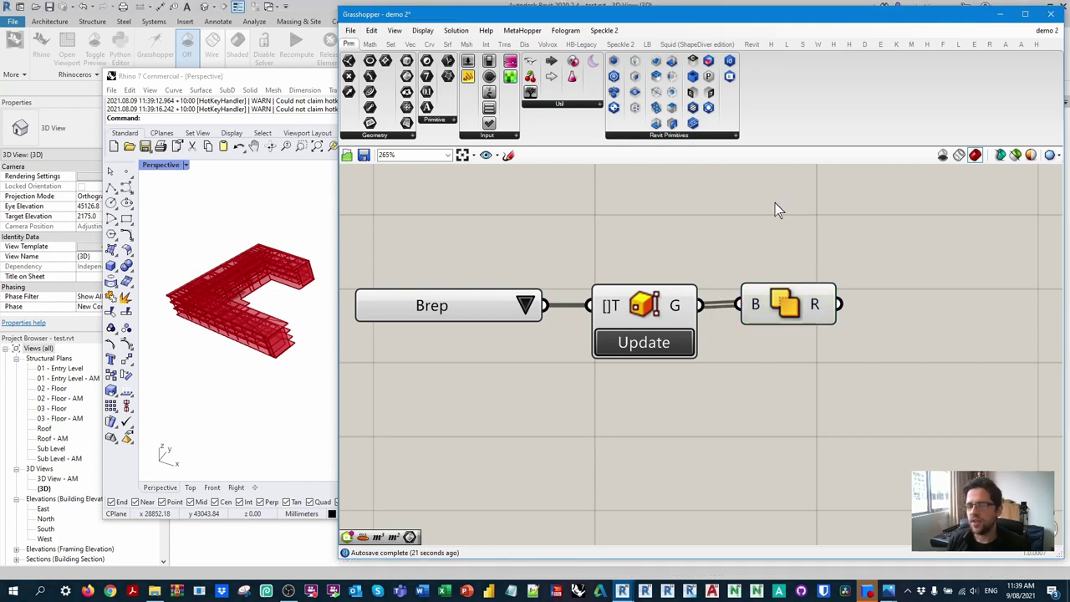
drag(767, 17, 522, 53)
Create a new Rhino layer named All solids
click(912, 316)
click(912, 318)
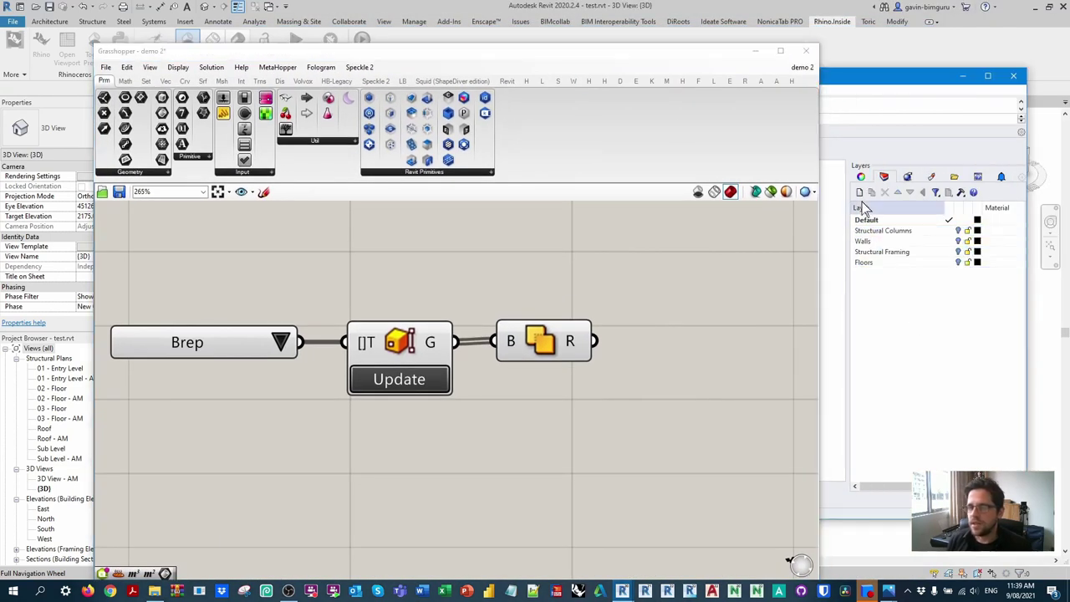
click(859, 191)
text(All solids)
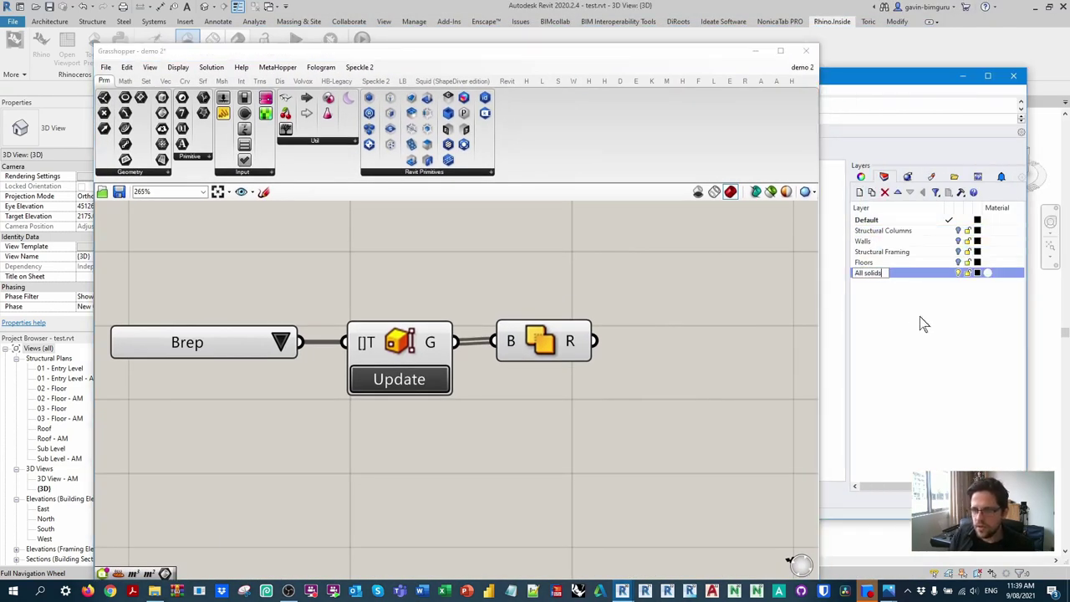
key(Return)
Set Solid Union's bake layer to All solids and remove its input wire
click(535, 335)
right_click(562, 341)
click(611, 362)
click(605, 322)
click(622, 467)
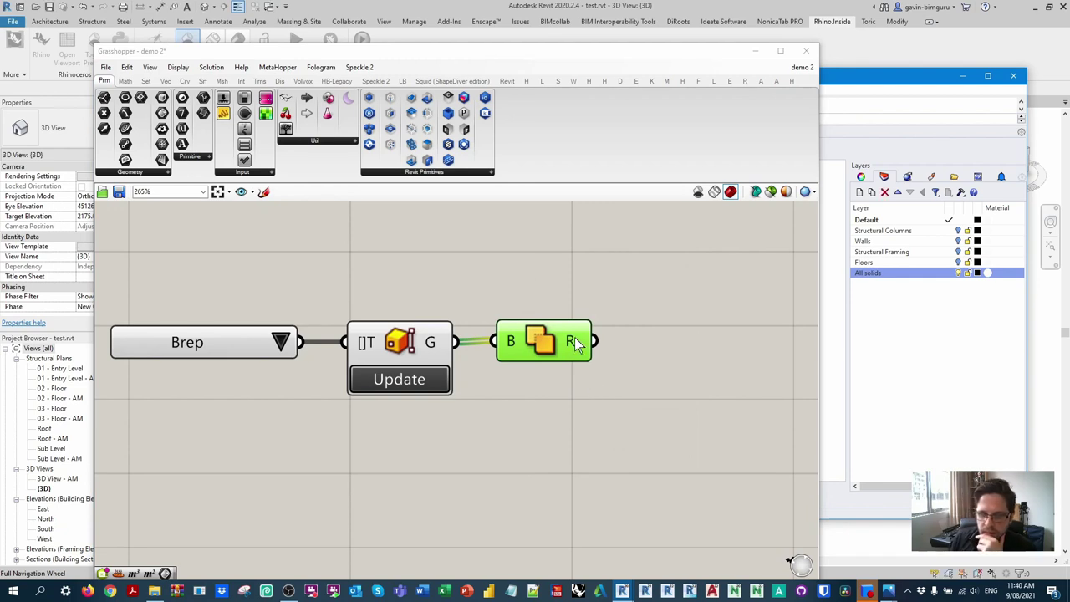
ctrl+drag(455, 342, 552, 351)
click(394, 342)
Disable Reference by Type and move the three components to the upper left
middle_click(399, 339)
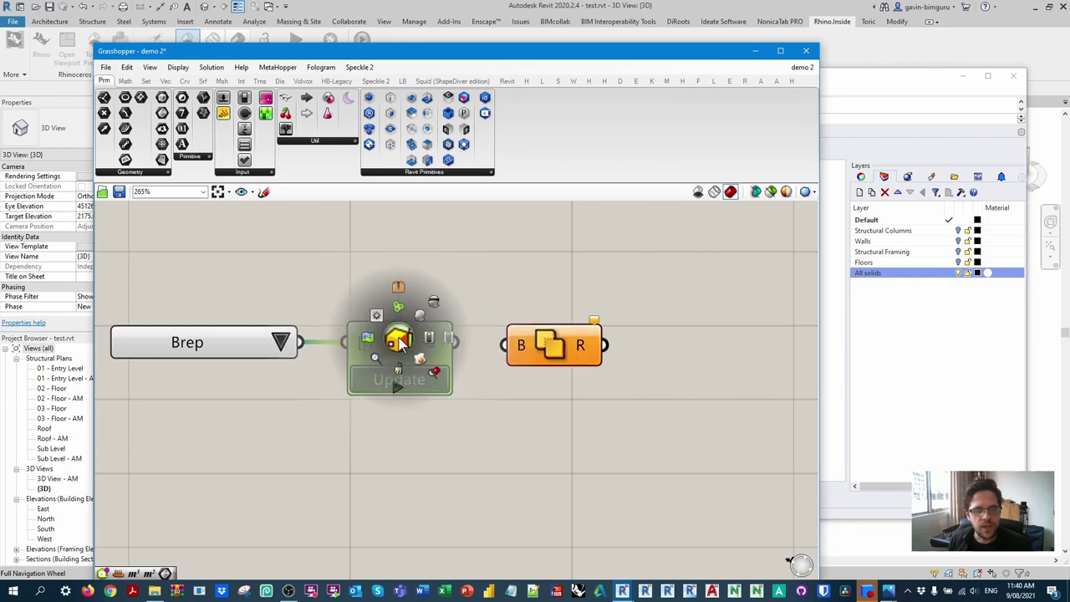
click(451, 340)
scroll(494, 265, down, 5)
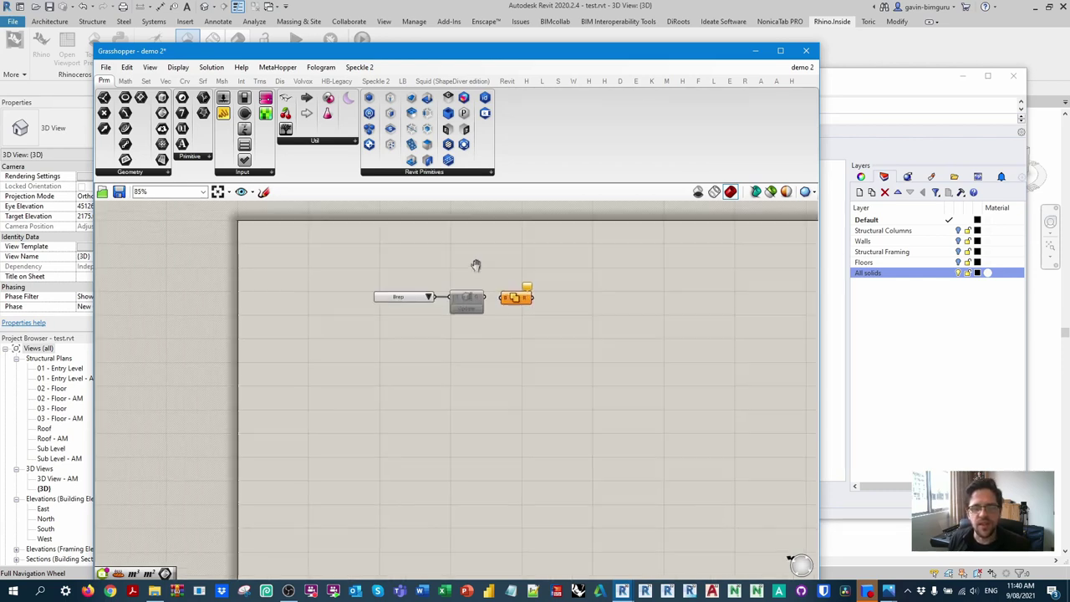
drag(575, 345, 303, 269)
click(404, 279)
Pan the canvas and search for a 'refer' component
scroll(401, 266, up, 2)
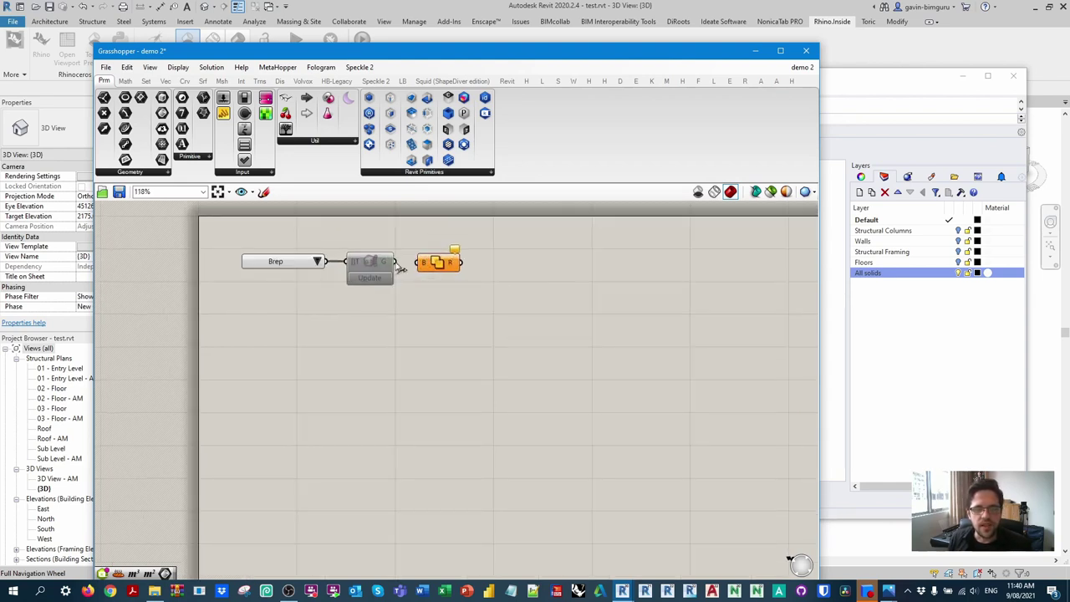
click(440, 260)
click(506, 272)
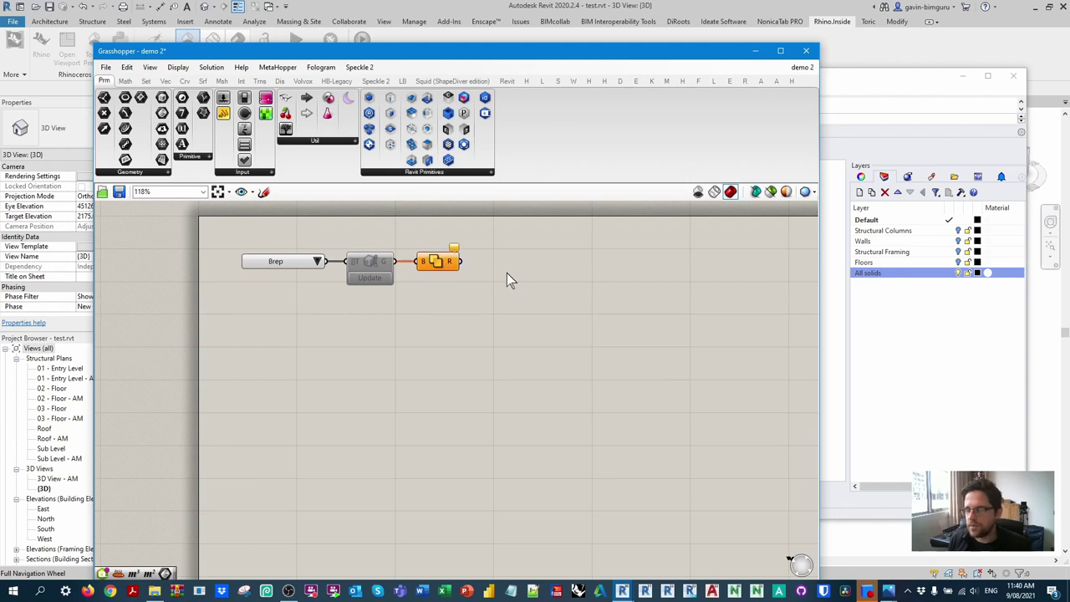
right_drag(465, 350, 537, 294)
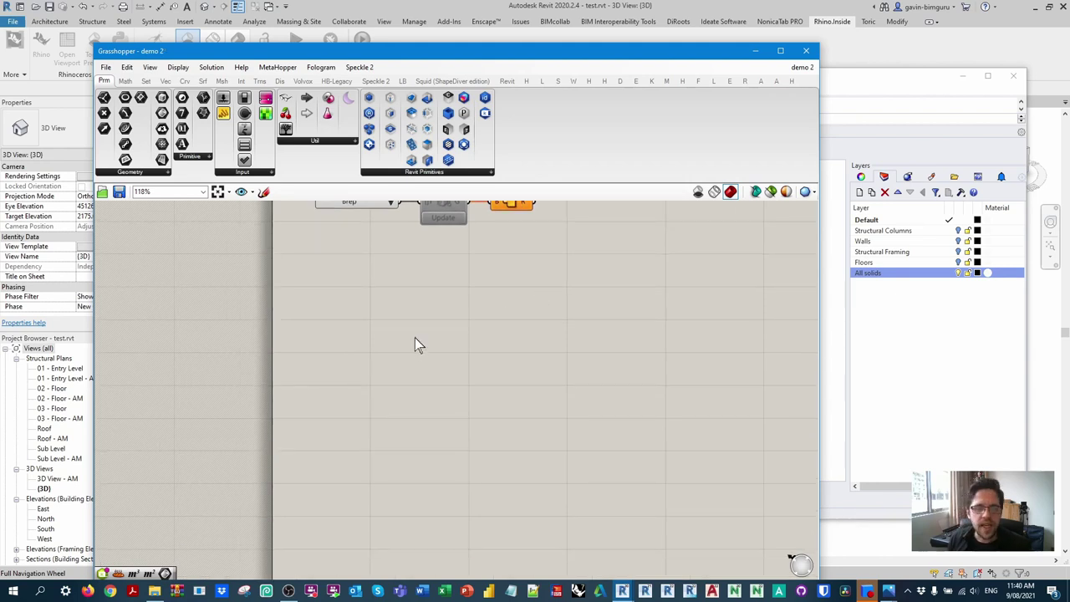
double_click(461, 330)
text(refer)
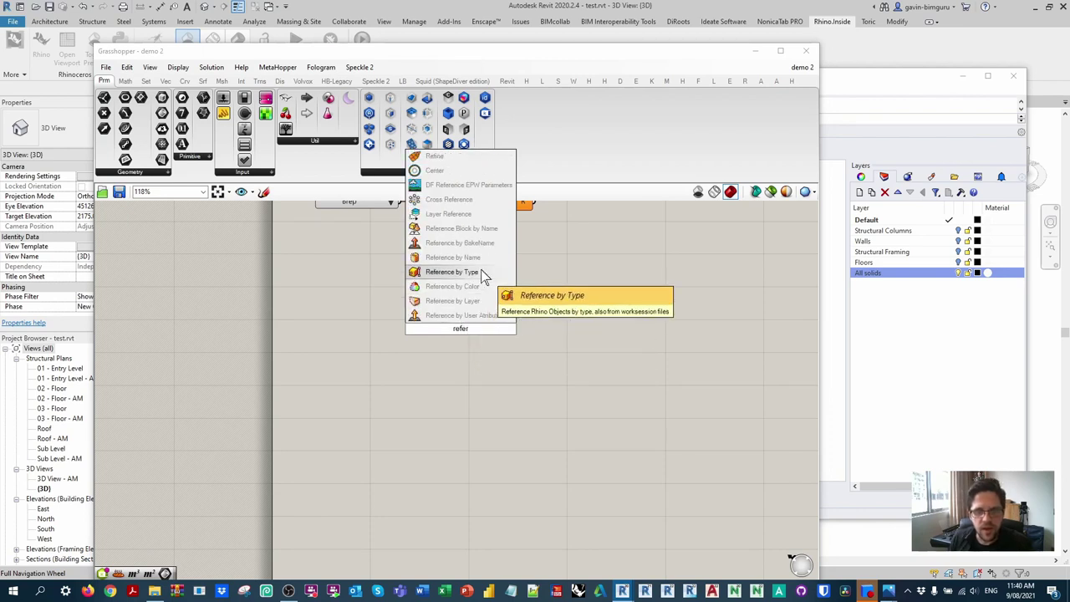
Add the geometry-reference component, view part 2.png in File Explorer, then return to Grasshopper
click(483, 286)
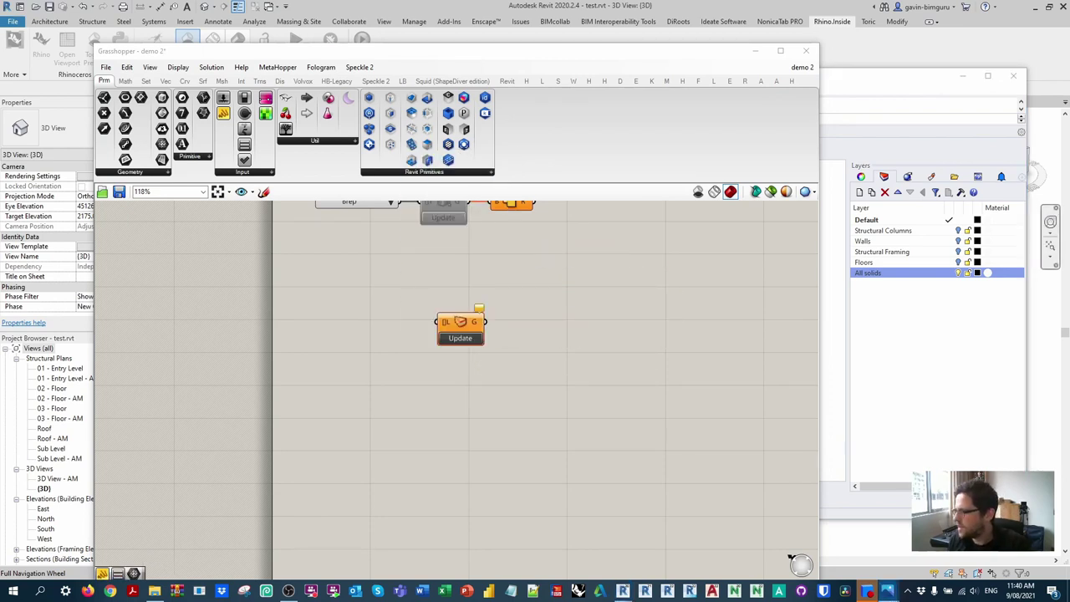
key(super+comma)
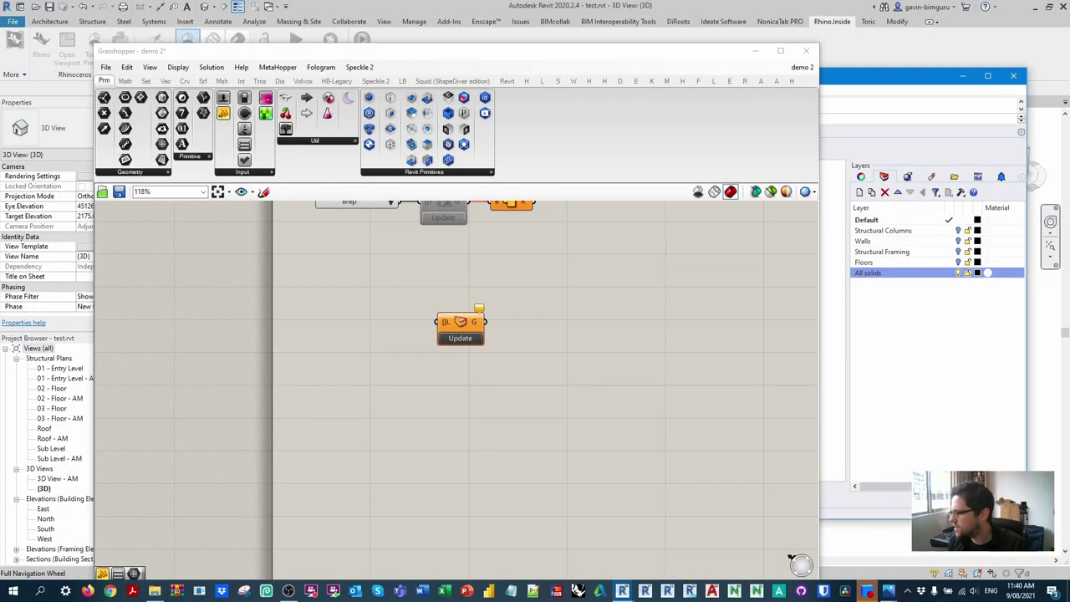
key(super+e)
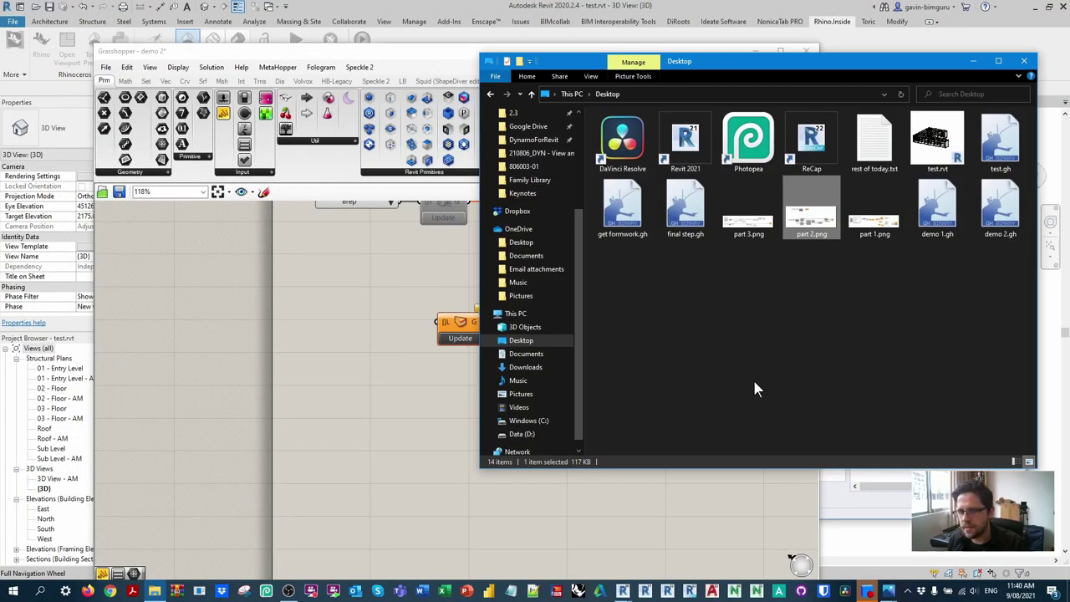
click(819, 224)
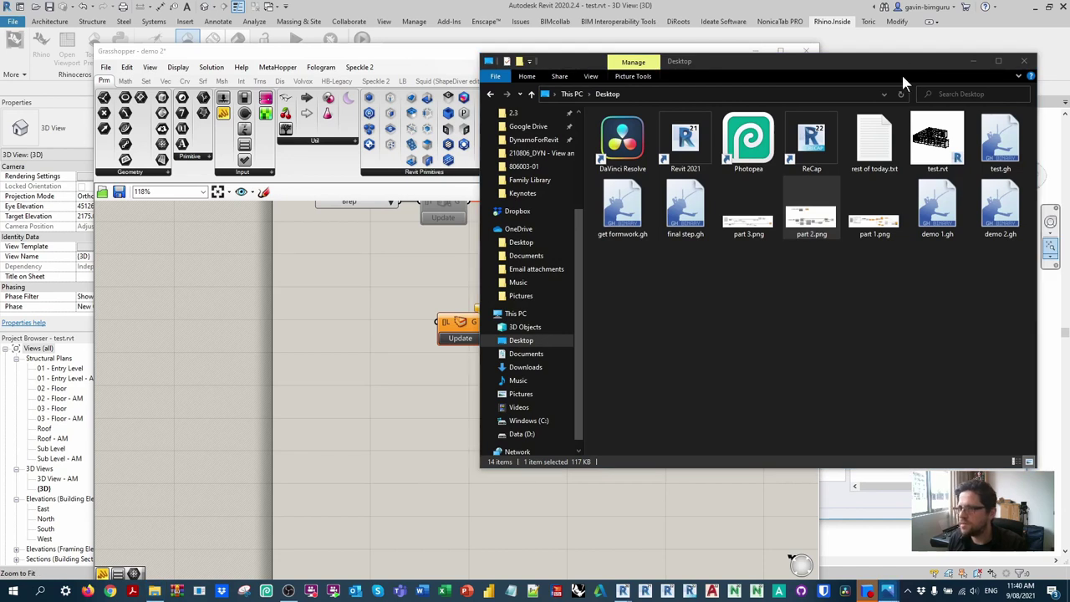
click(974, 60)
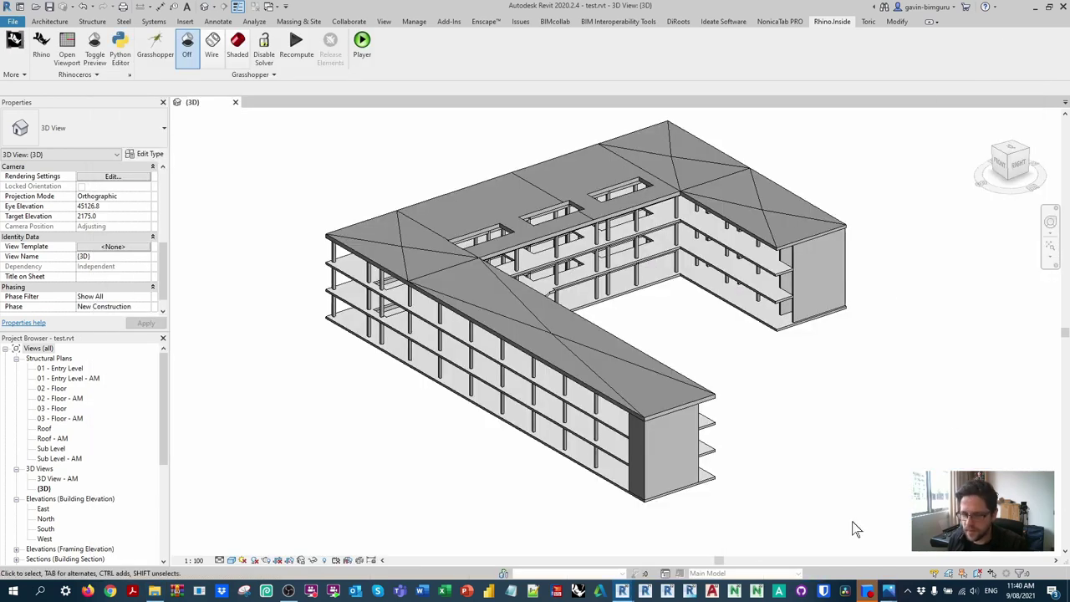
click(150, 48)
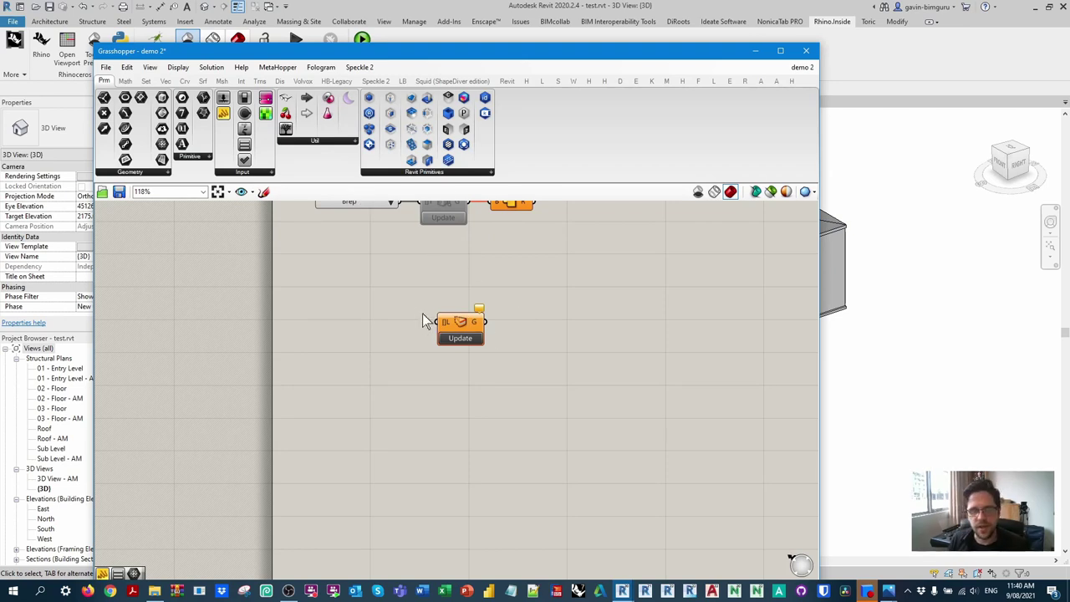
Copy the value list beside the new component as an All solids layer list
click(406, 235)
alt+drag(403, 236, 458, 351)
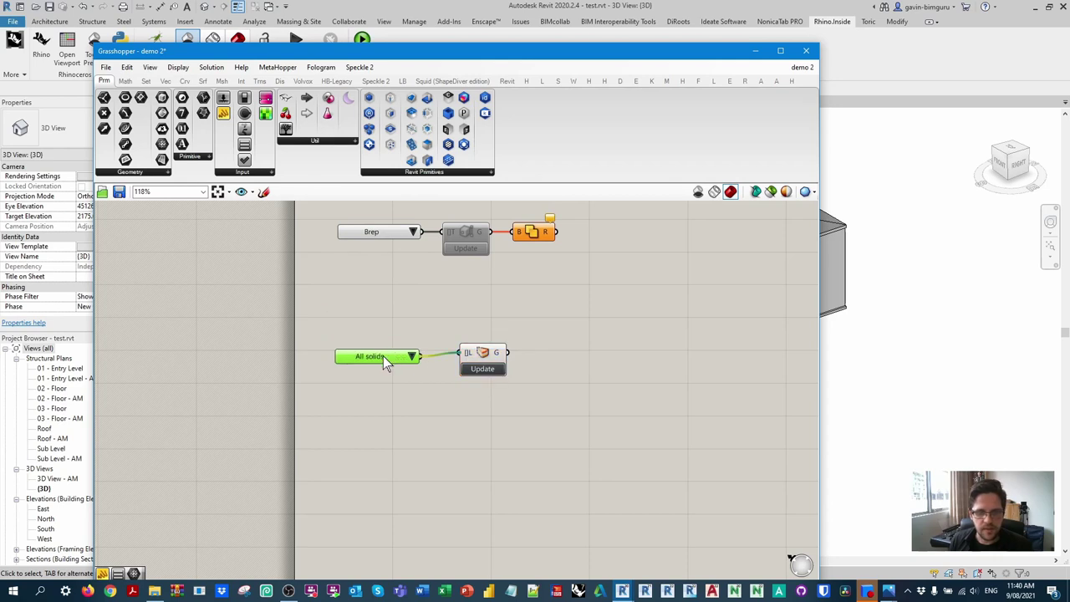
drag(393, 356, 407, 352)
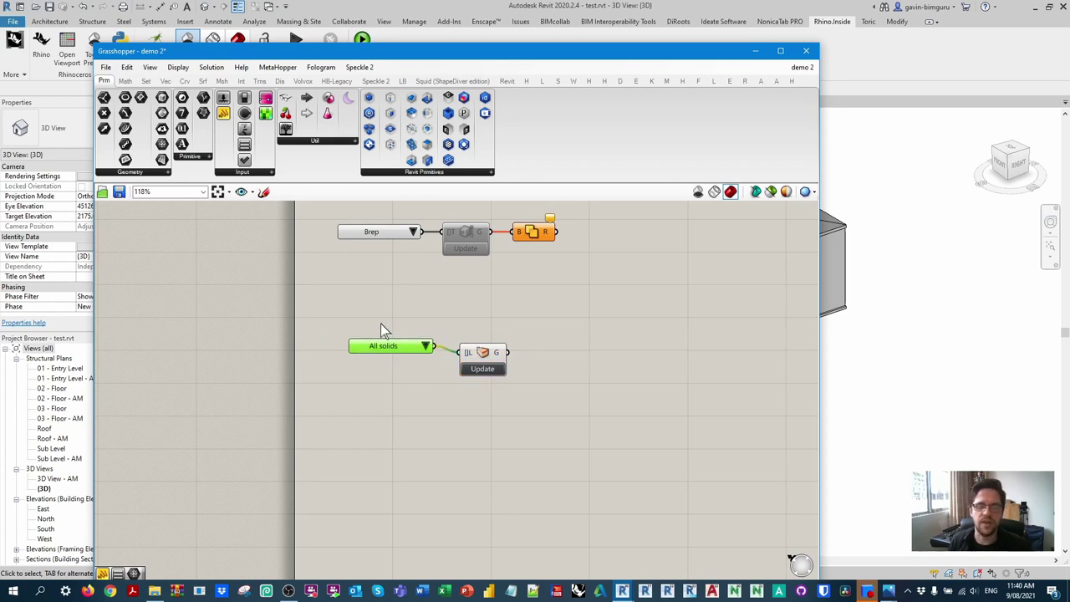
Open the Rhino 7 viewport beside Grasshopper and reposition the All solids list and component
drag(530, 64, 745, 39)
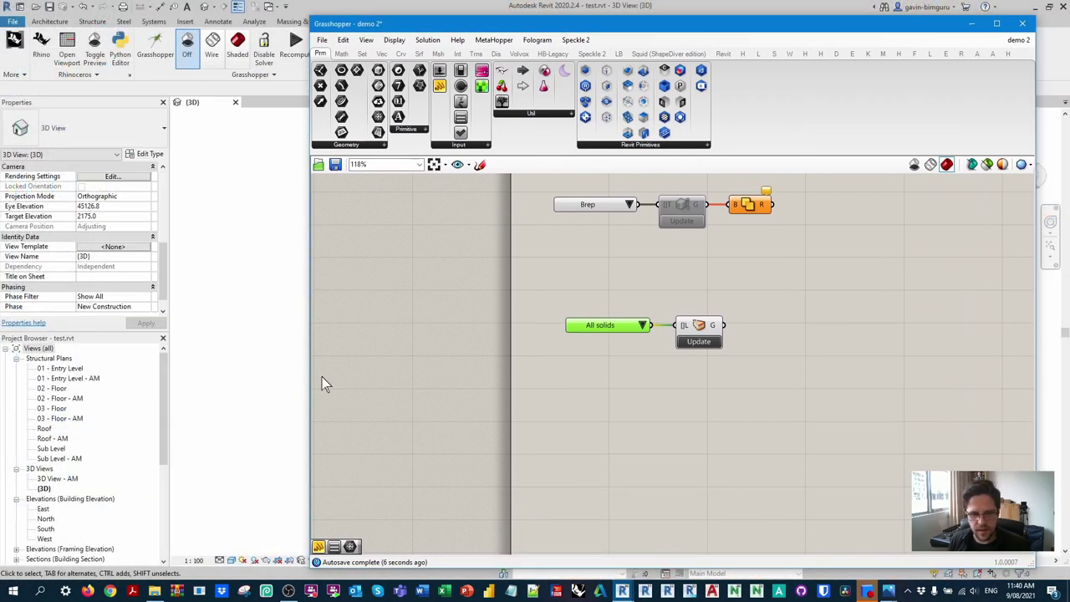
click(41, 46)
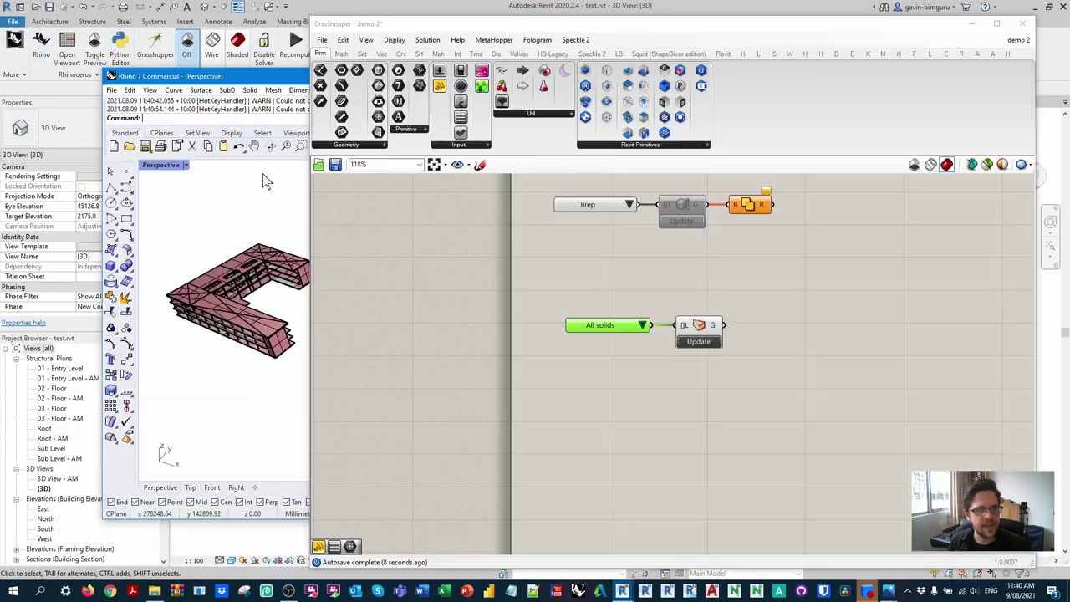
drag(210, 91, 192, 81)
click(669, 286)
drag(701, 364, 641, 368)
click(700, 326)
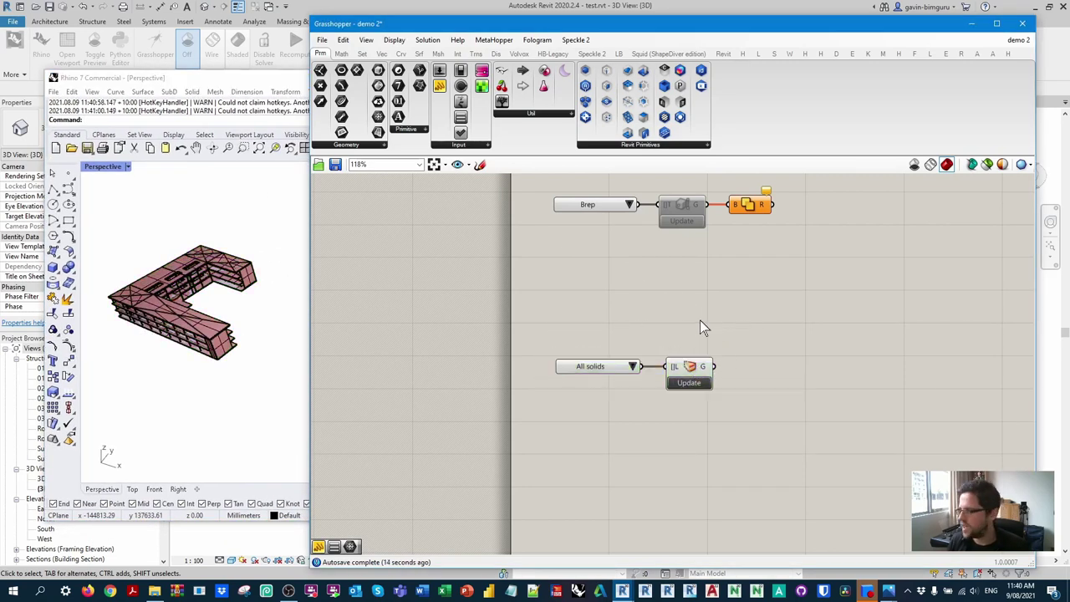
right_drag(699, 320, 657, 270)
scroll(658, 309, up, 2)
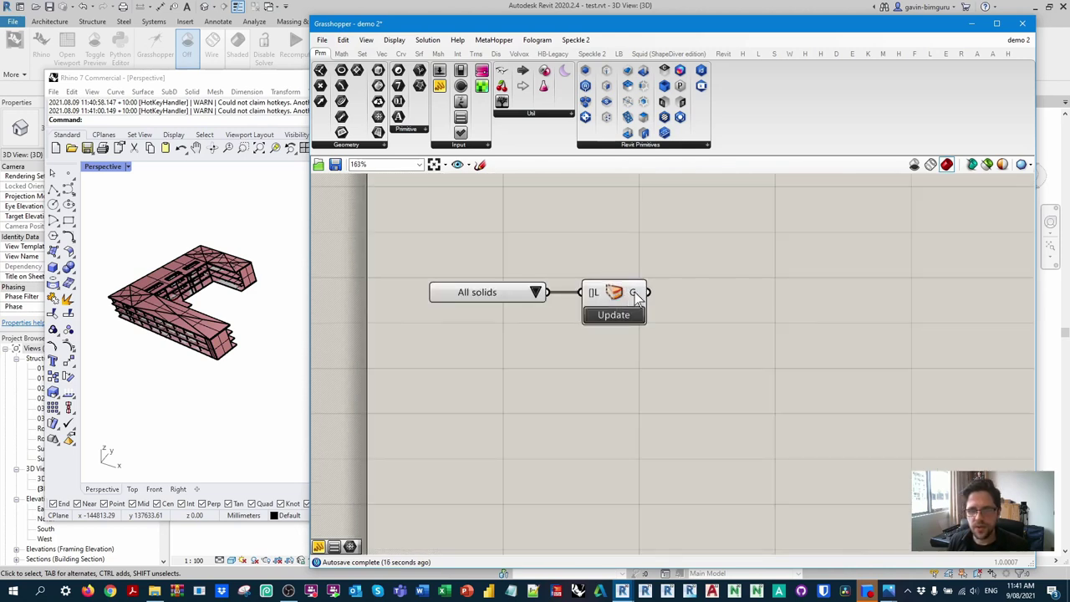
Turn on the All solids layer in Rhino to preview its geometry
mouse_move(636, 294)
drag(694, 30, 513, 322)
click(900, 275)
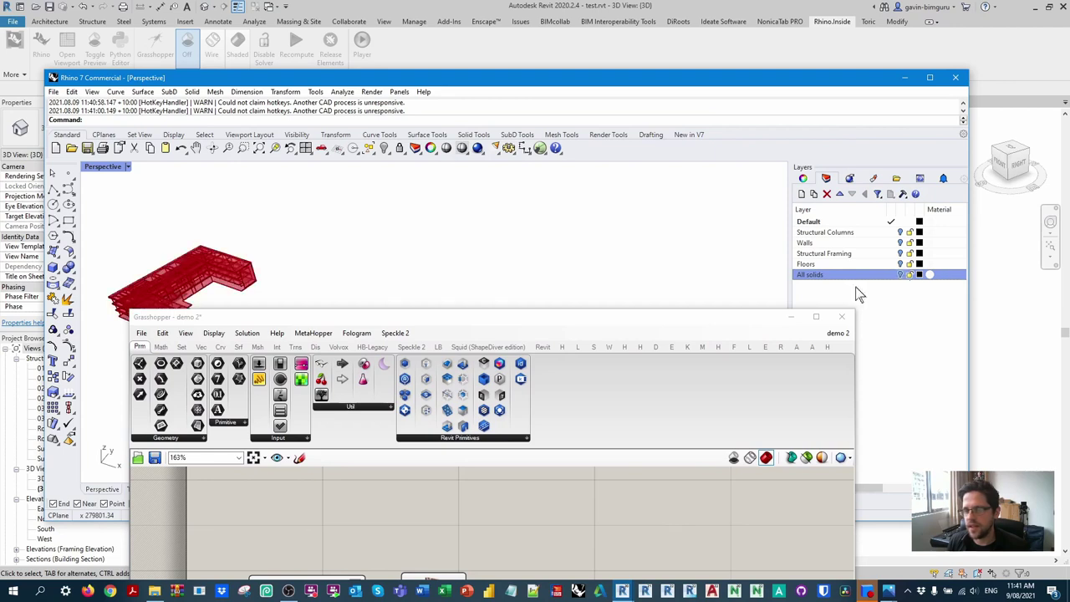
drag(702, 319, 859, 47)
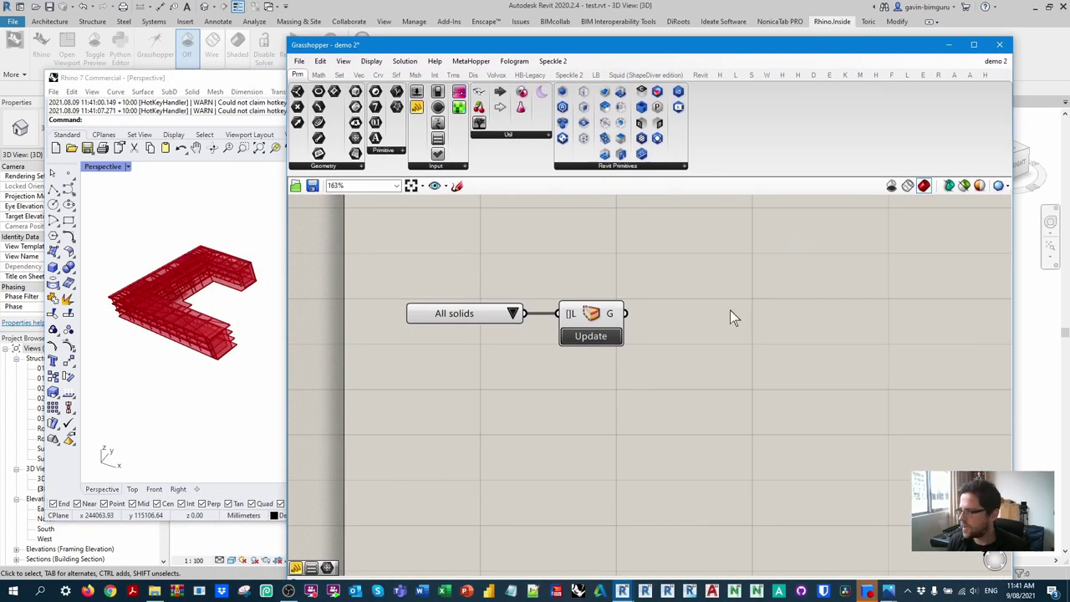
Add a Deconstruct Brep component wired to the geometry-reference output
double_click(672, 310)
text(deconst)
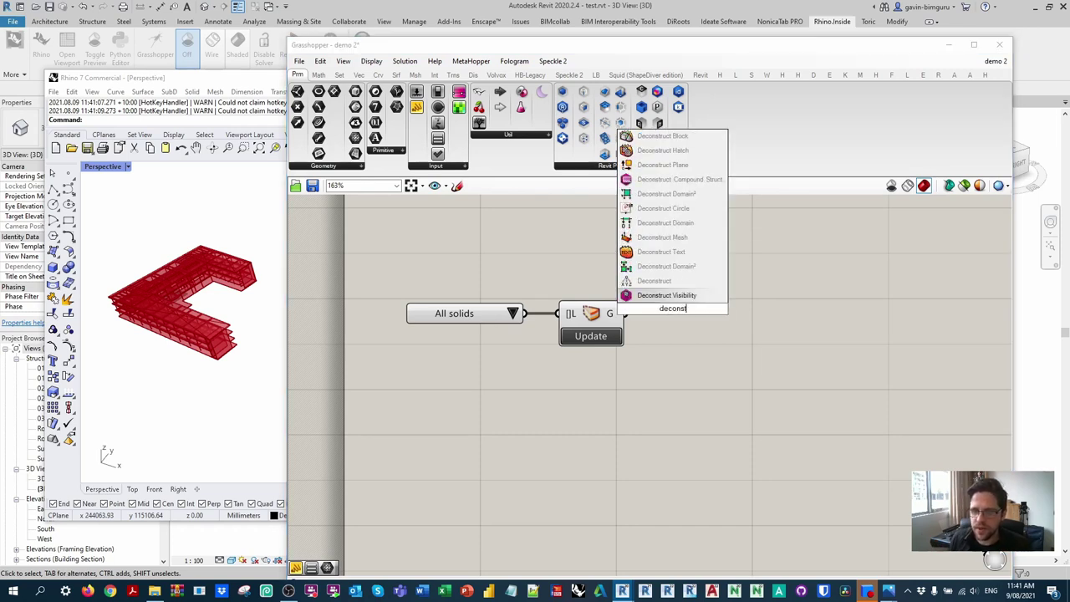
text(ruct vre)
key(BackSpace)
key(BackSpace)
key(BackSpace)
text(bre)
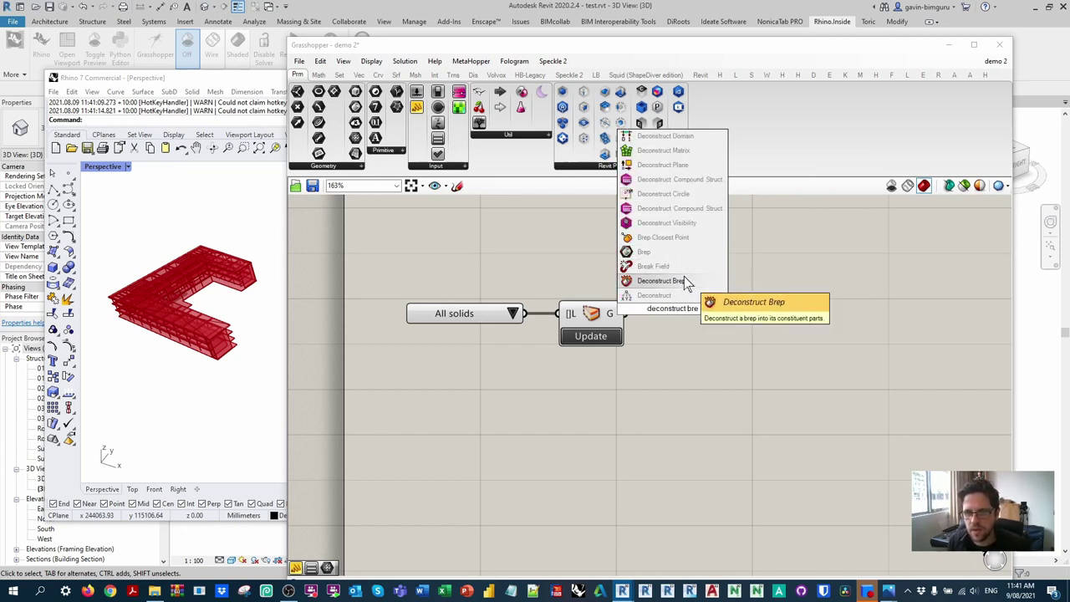
click(682, 280)
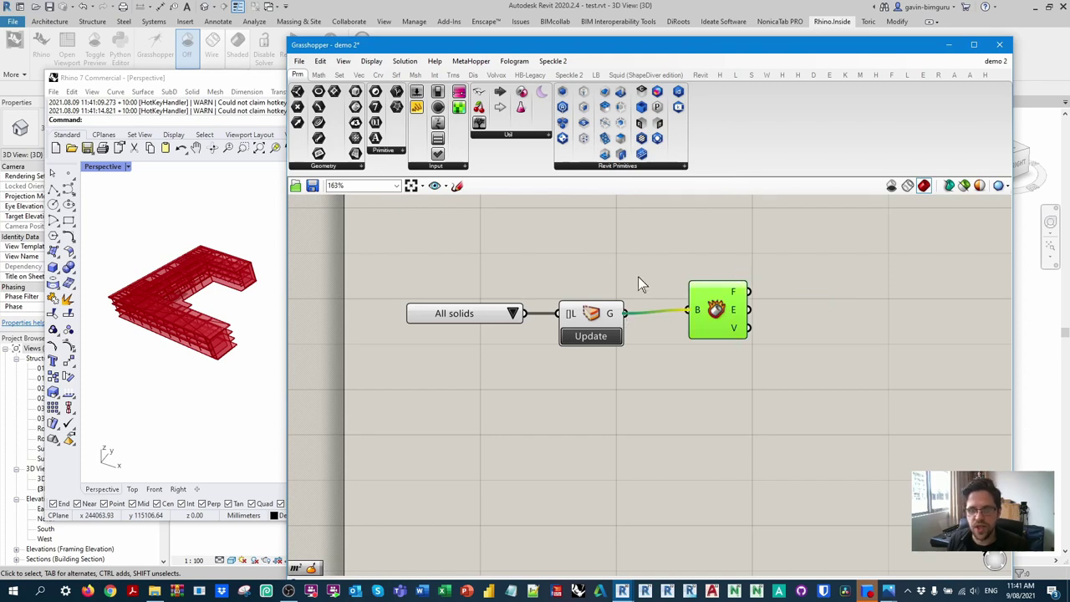
drag(715, 306, 709, 309)
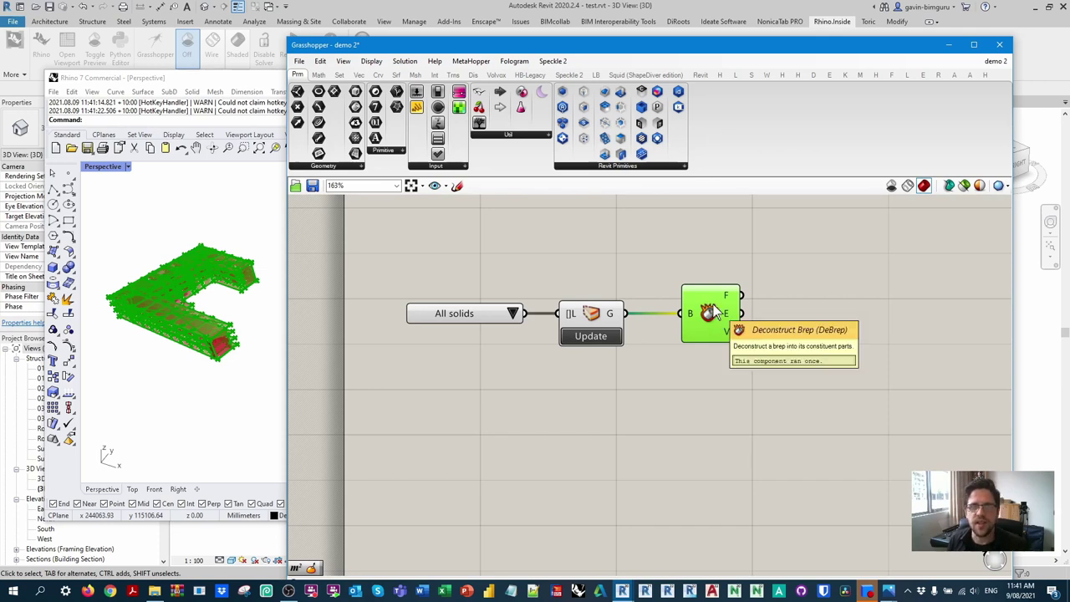
Turn off preview on both the geometry-reference and Deconstruct Brep components
right_click(590, 314)
click(637, 329)
click(707, 311)
right_click(712, 312)
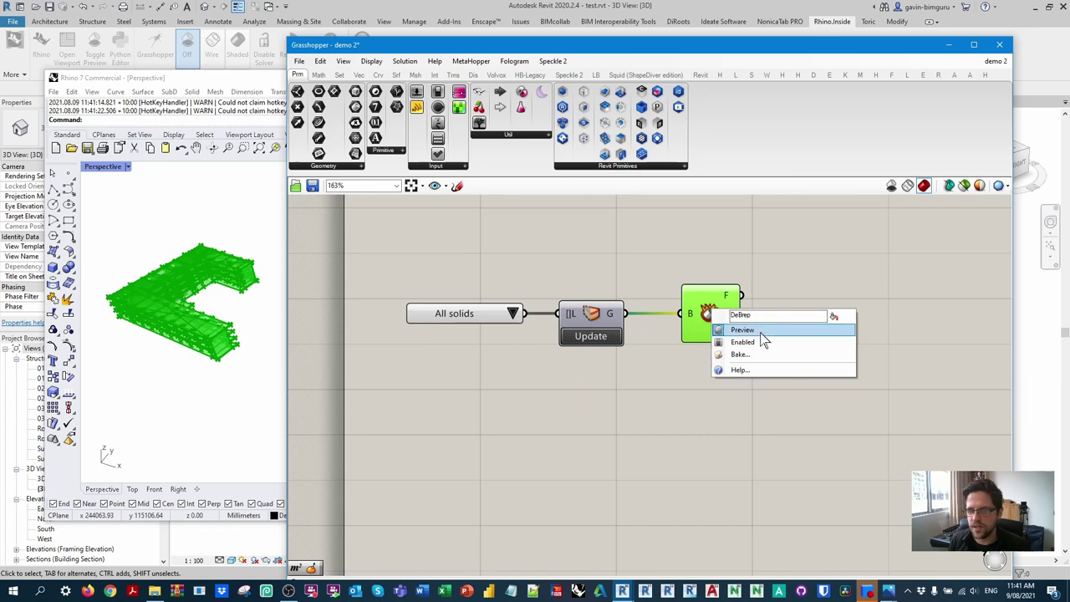
click(742, 329)
right_drag(774, 328, 700, 321)
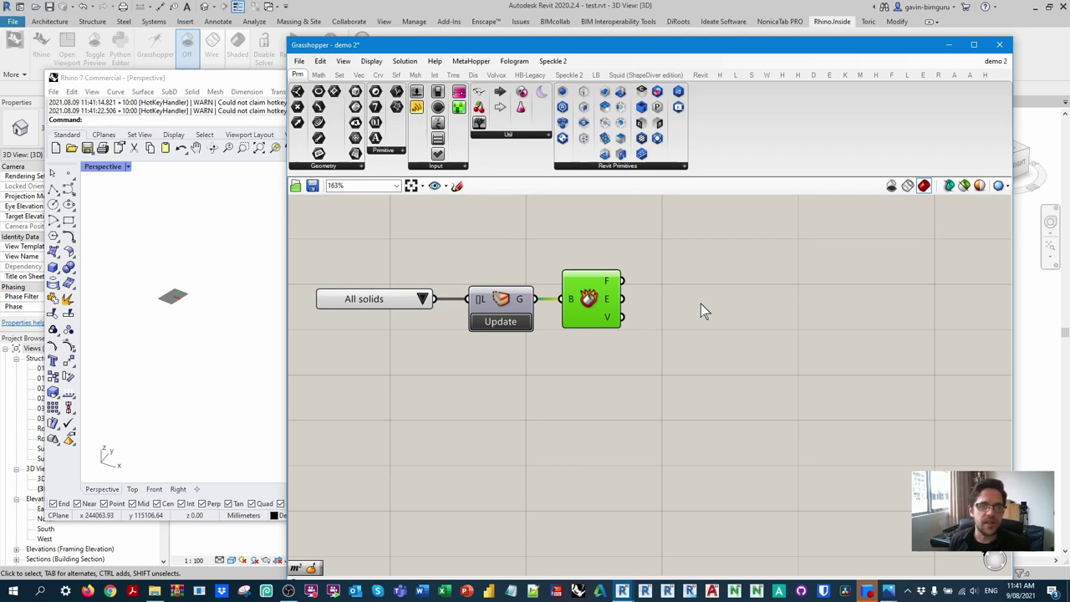
Add an Evaluate Surface fed by the Brep faces, with its surface input reparameterized
double_click(736, 324)
text(evaluate se)
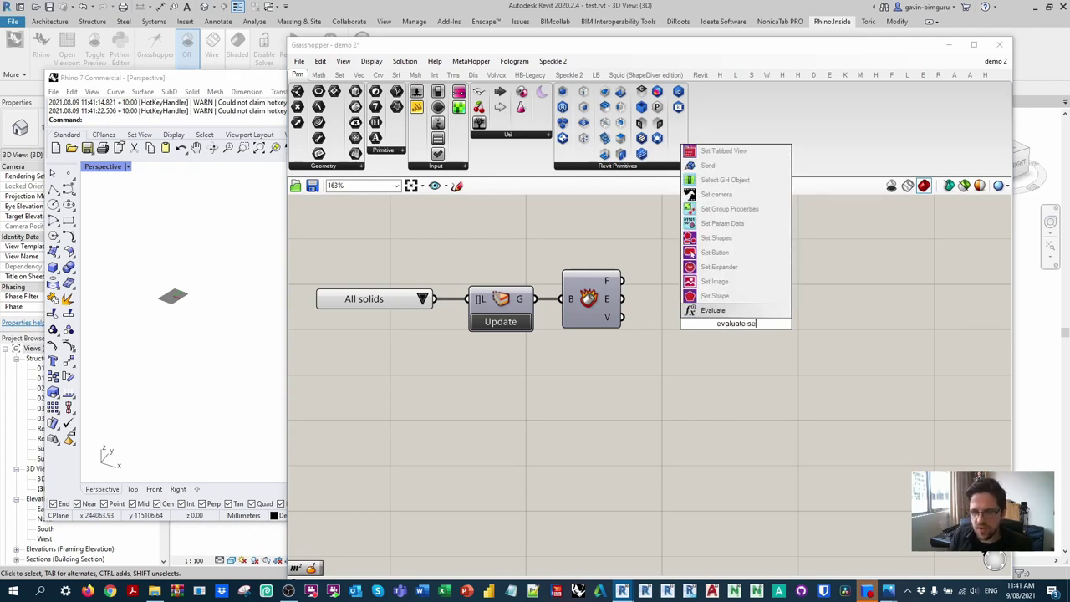
key(BackSpace)
text(urf)
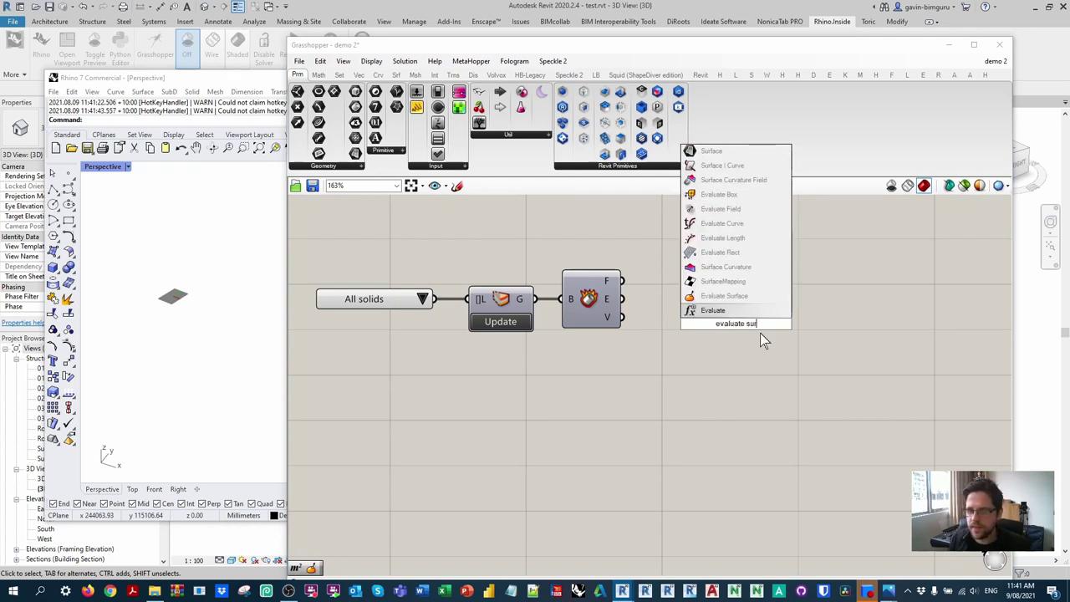
click(747, 295)
drag(626, 286, 718, 300)
right_click(716, 301)
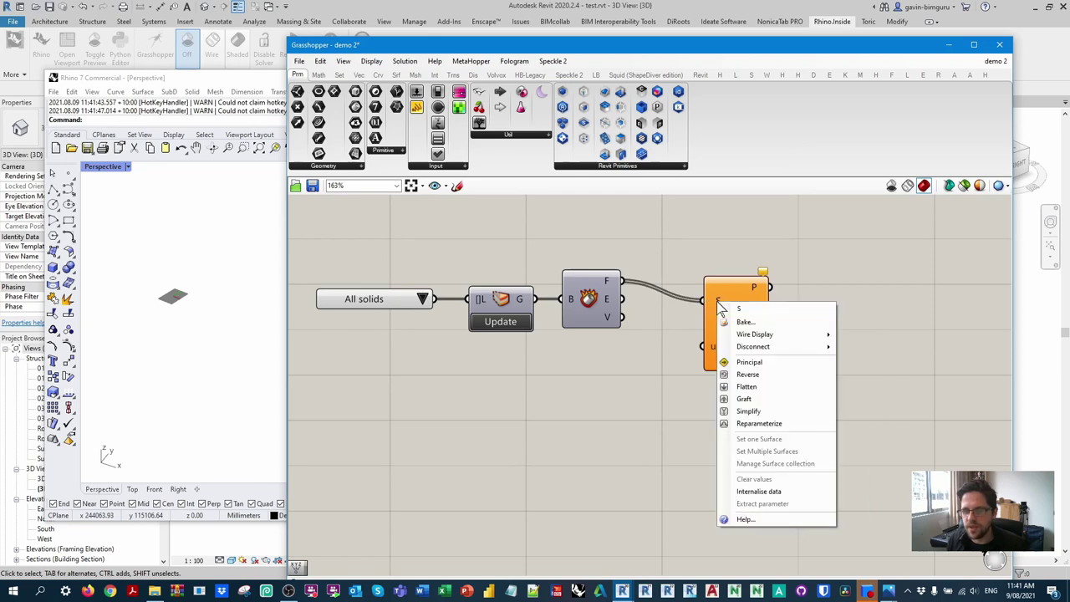
click(759, 423)
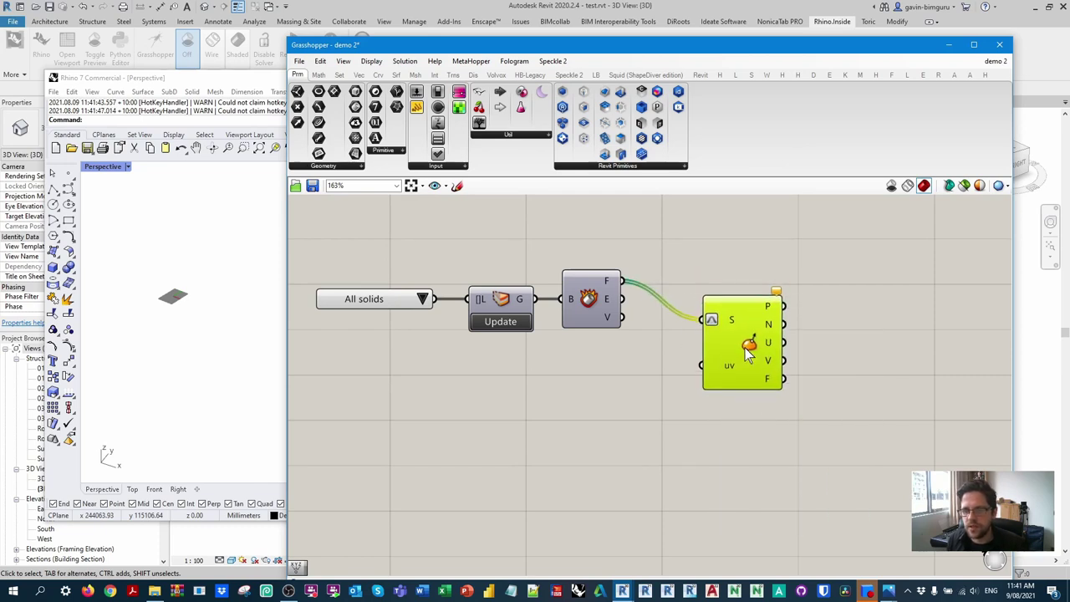
drag(748, 355, 758, 361)
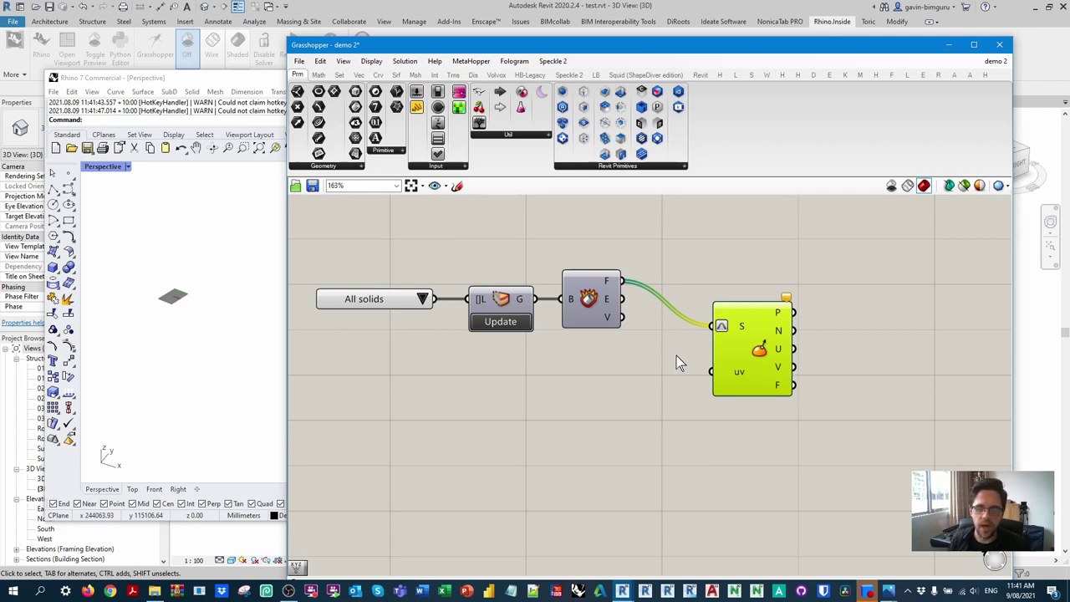
Add a Construct Point component wired into Evaluate Surface's uv input
double_click(619, 386)
text(construct p)
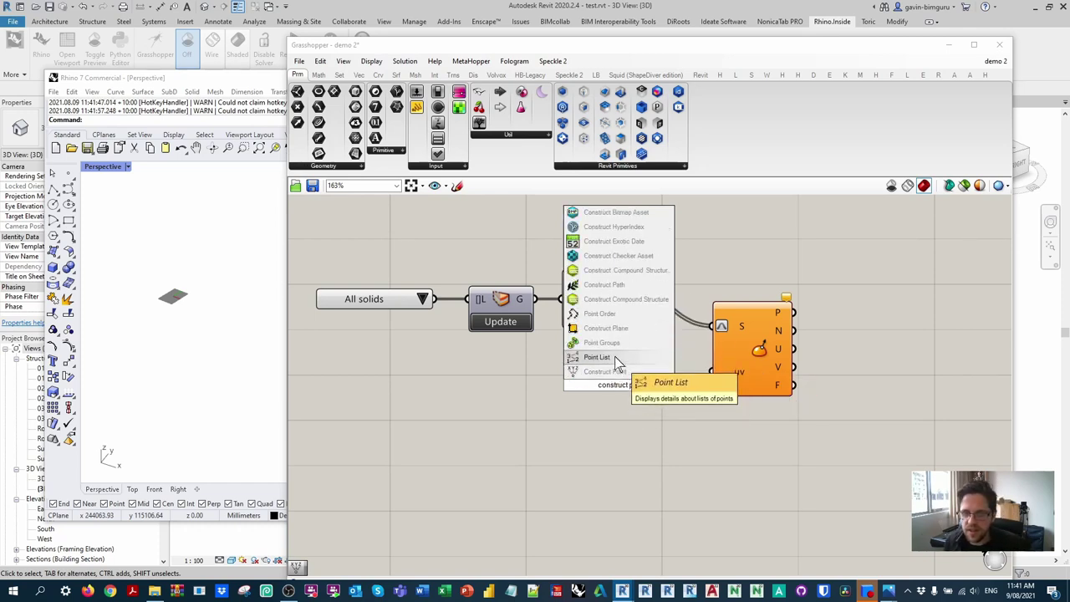
click(615, 371)
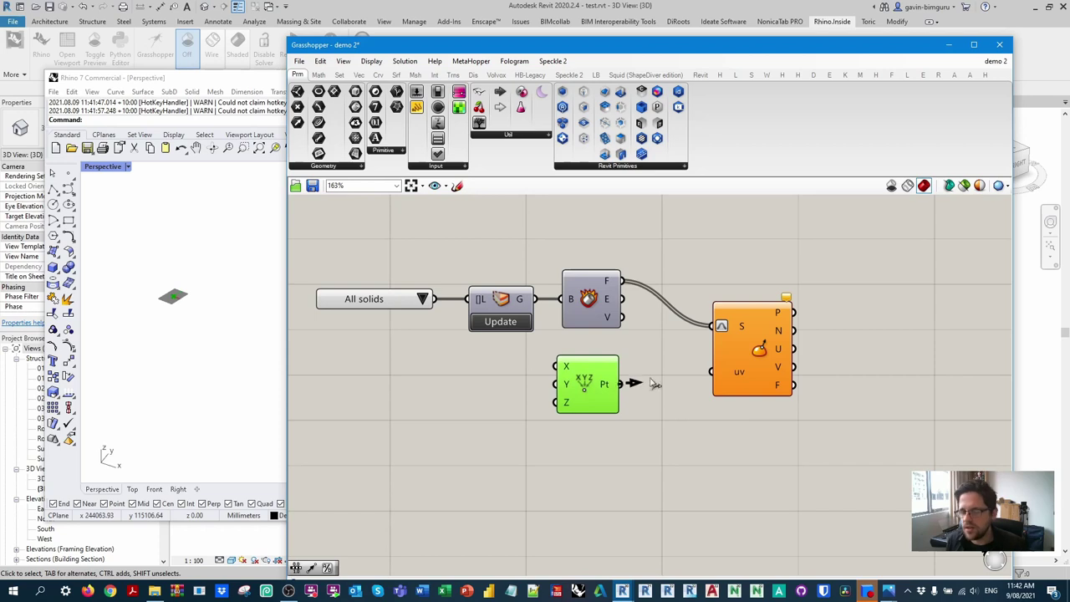
drag(654, 384, 711, 371)
drag(585, 381, 595, 369)
Feed a 0.5 number into the point's X and Y, giving a 0.5, 0.5 uv sample
double_click(480, 363)
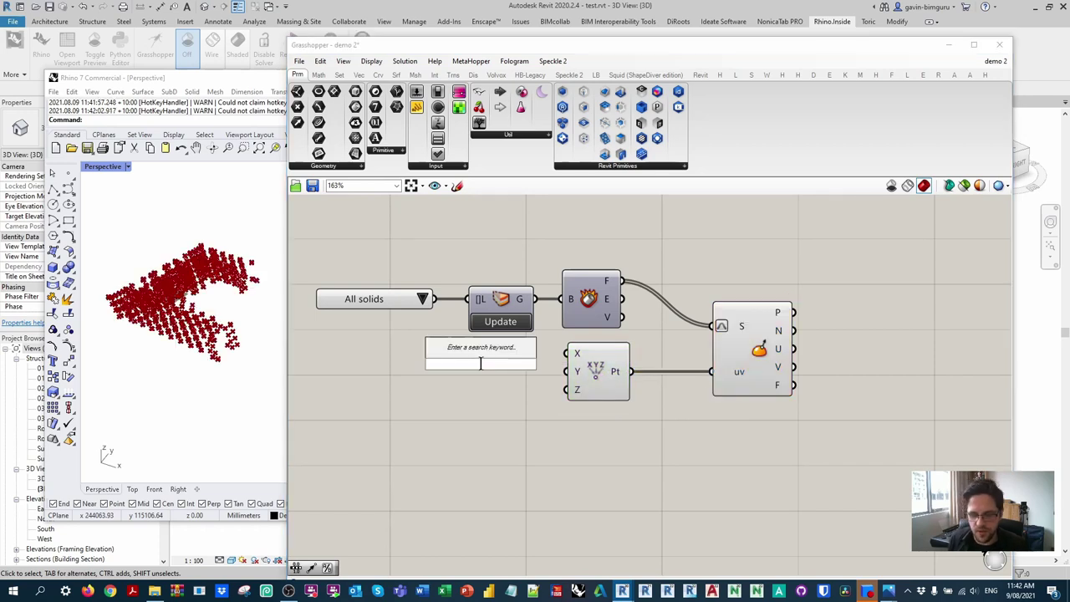
text(0.5)
key(Return)
mouse_move(502, 363)
mouse_down()
mouse_move(566, 354)
mouse_move(503, 364)
mouse_move(511, 374)
mouse_up()
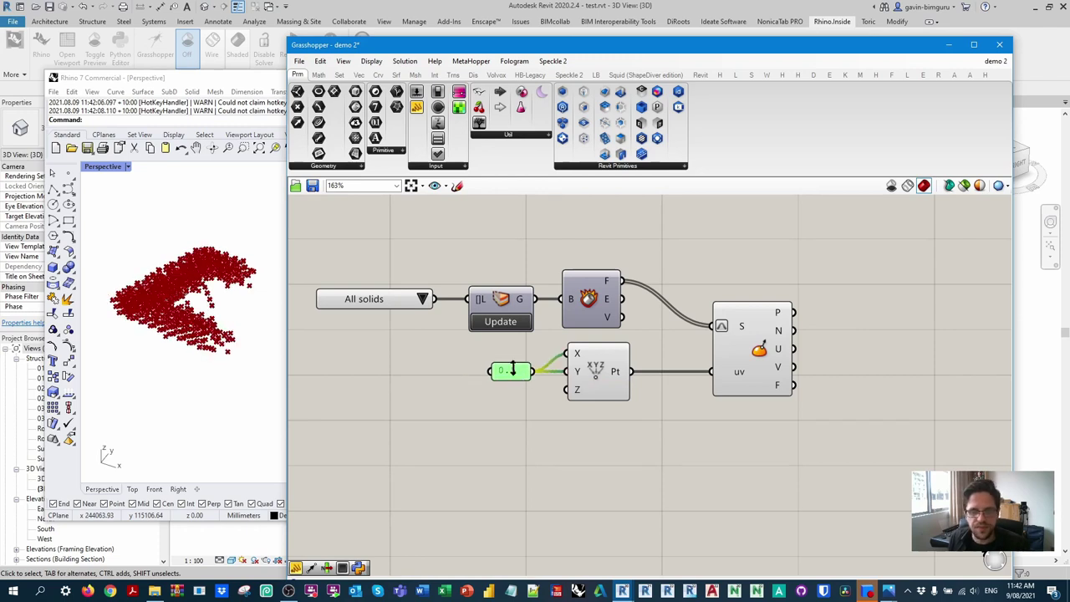
right_click(594, 366)
click(633, 389)
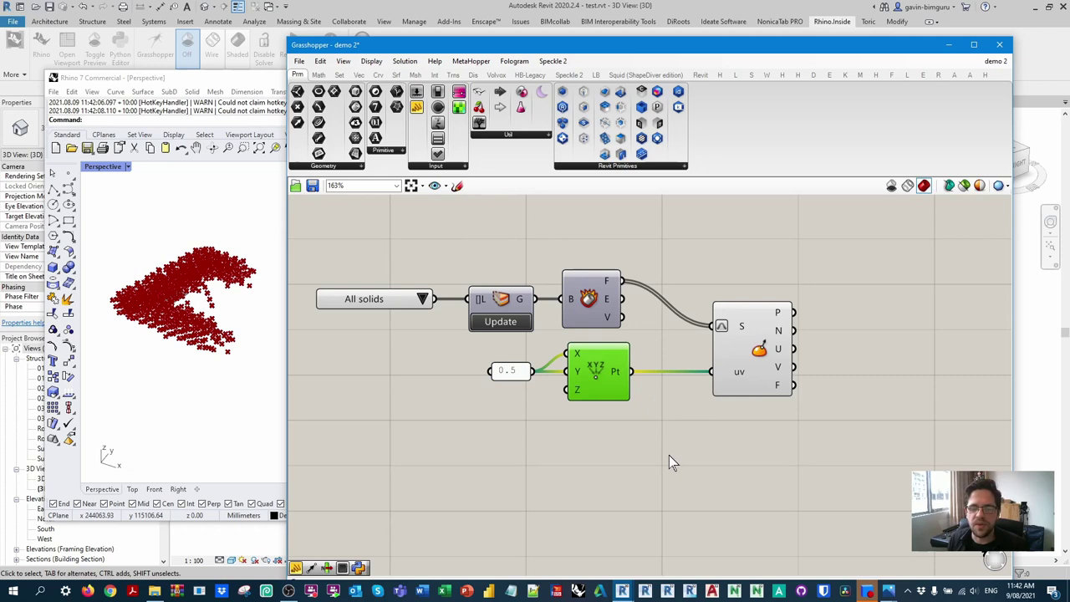
right_drag(668, 454, 585, 453)
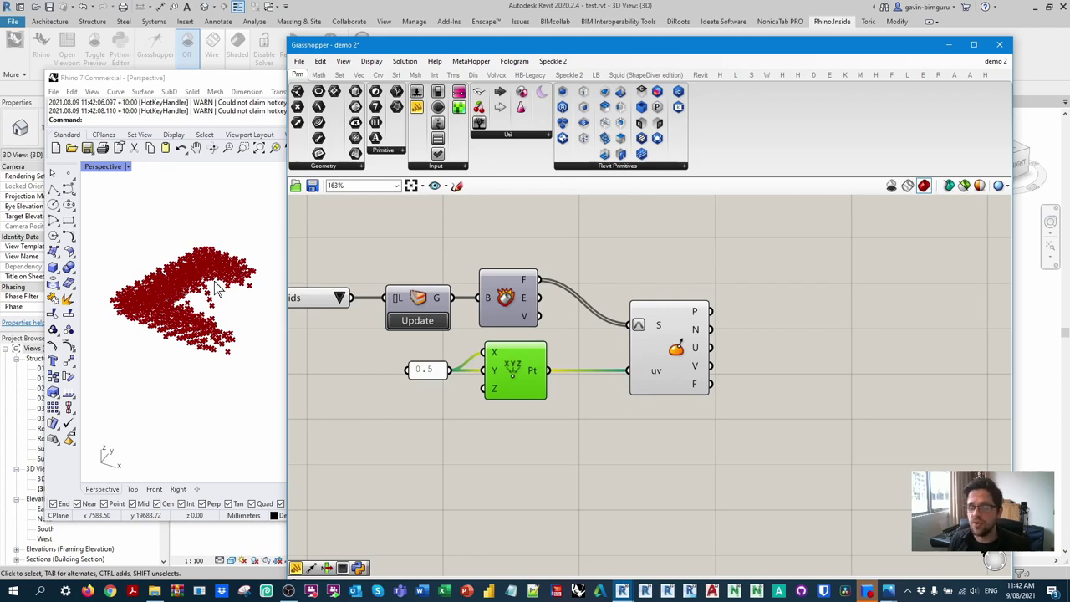
mouse_move(697, 331)
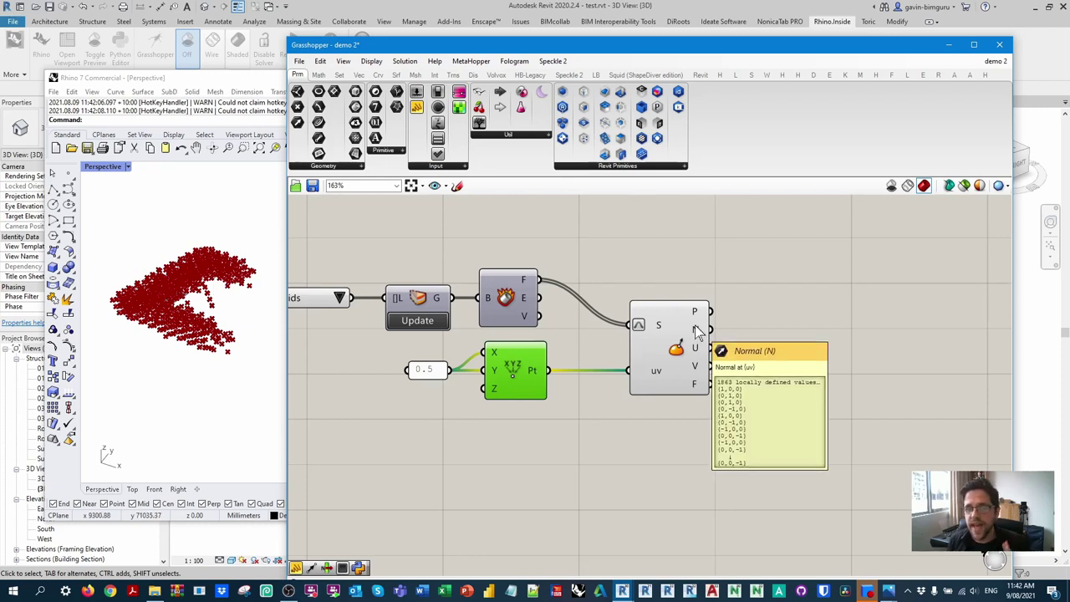
right_drag(735, 348, 649, 337)
Place a Deconstruct Vector and feed it EvalSrf's N output to split the normals into X, Y, Z
double_click(660, 311)
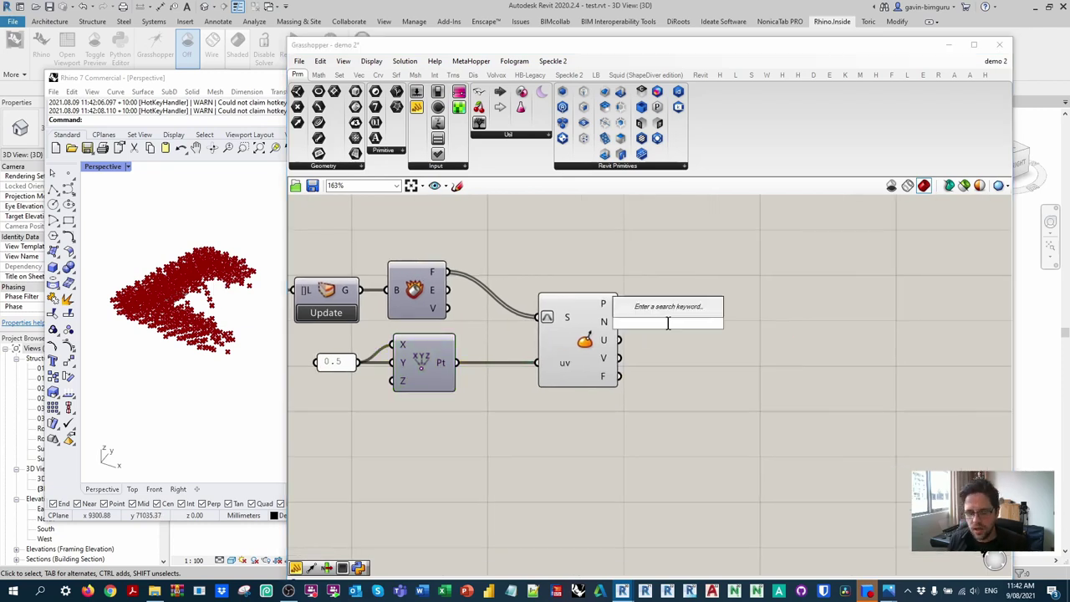
text(deconstruct vec)
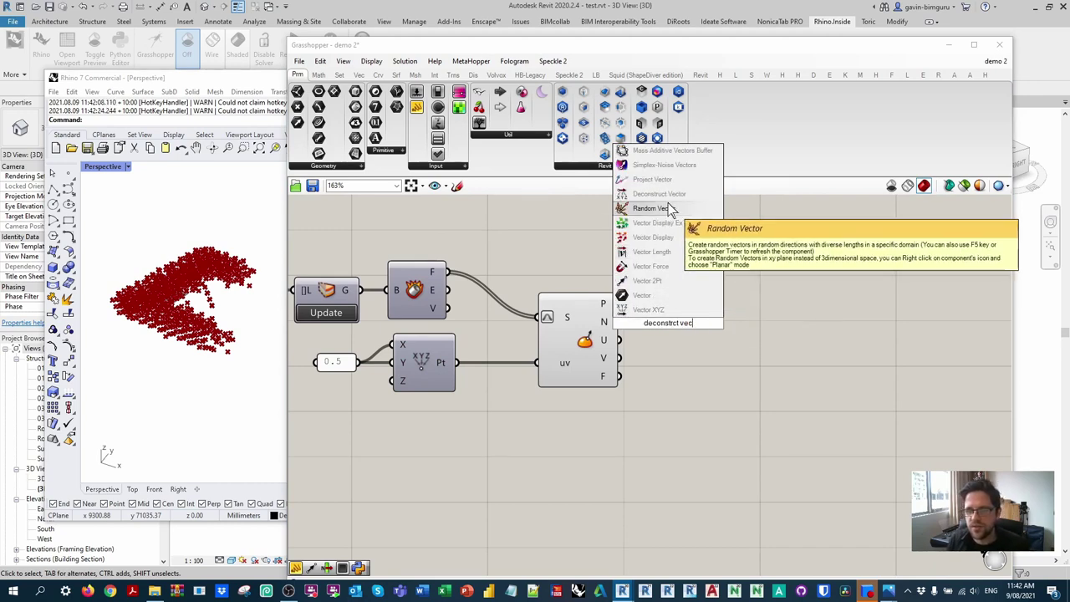
click(660, 194)
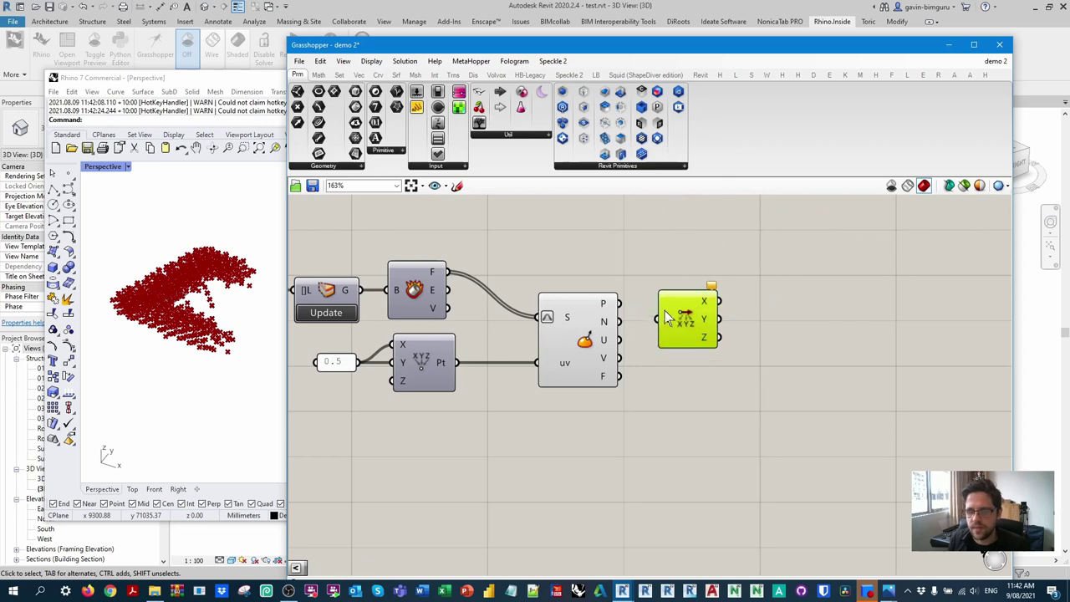
drag(622, 324, 669, 319)
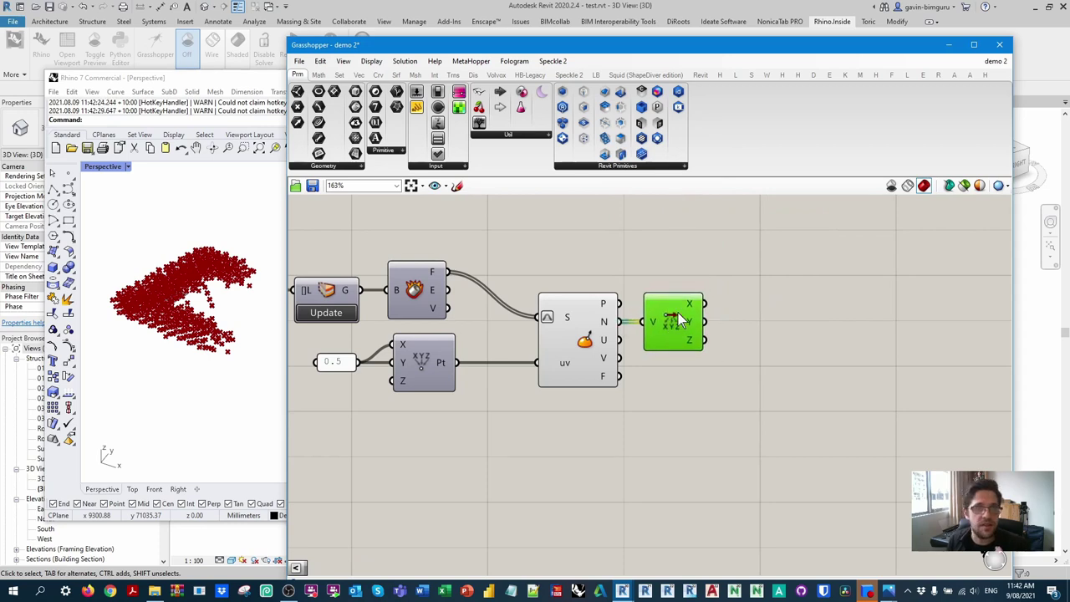
scroll(676, 324, up, 2)
click(676, 324)
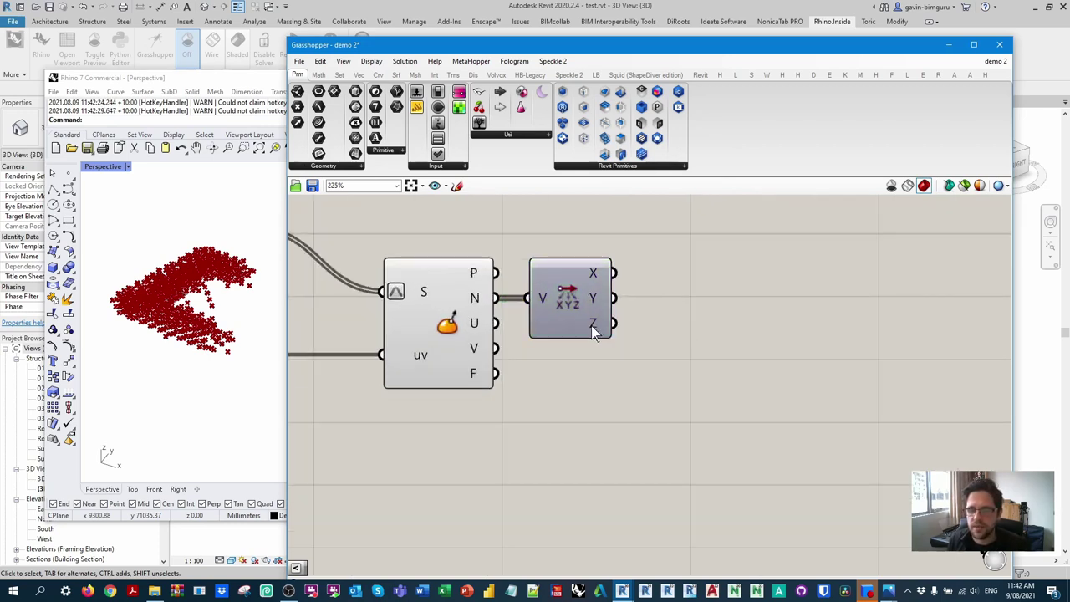
mouse_move(593, 328)
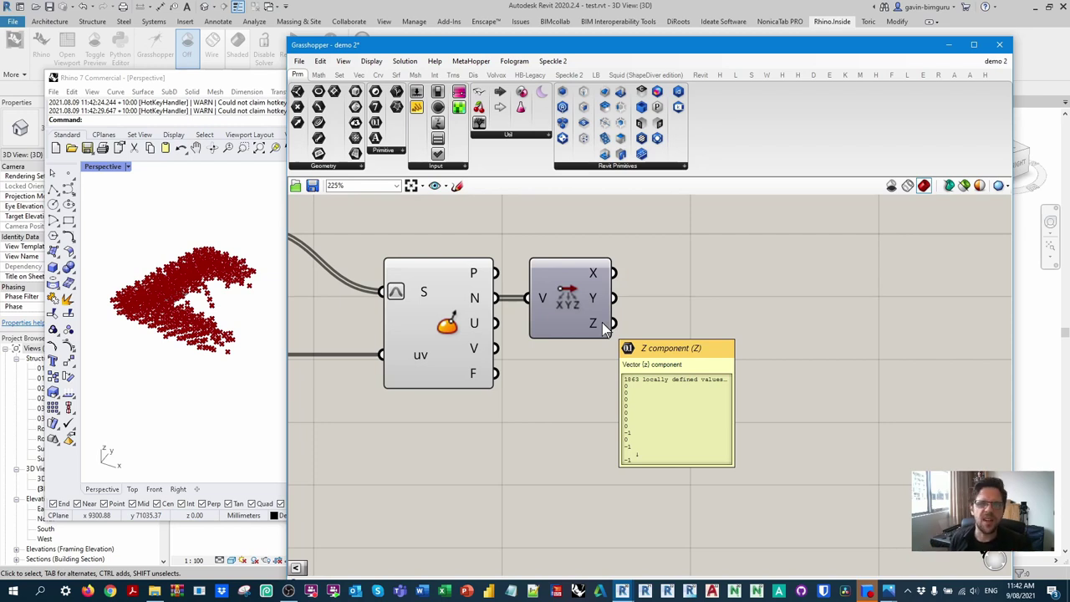
Test normal Z against a 0.1 panel with Smaller Than, and hide Evaluate Surface's preview
double_click(690, 317)
text(<)
key(Return)
drag(696, 322, 759, 343)
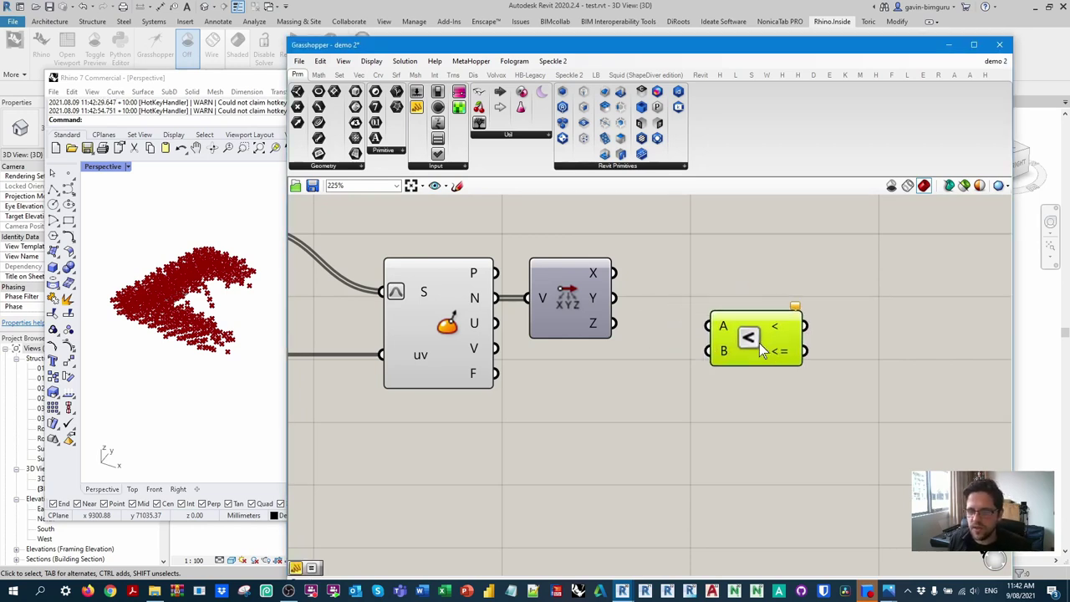
drag(613, 322, 747, 330)
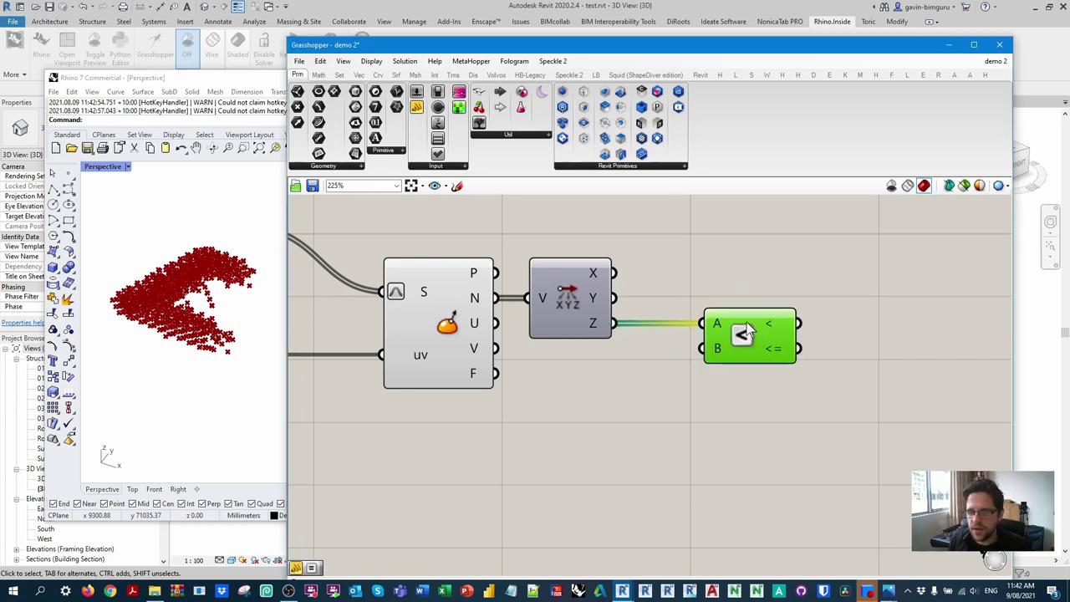
double_click(672, 378)
text(//0.1)
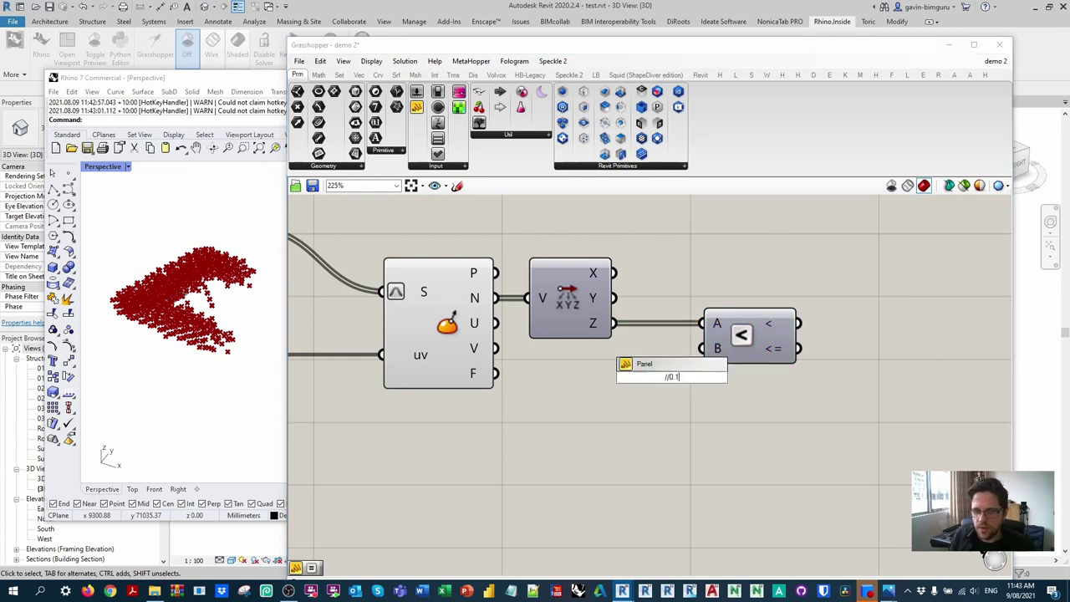
key(Return)
drag(679, 377, 702, 349)
right_click(444, 309)
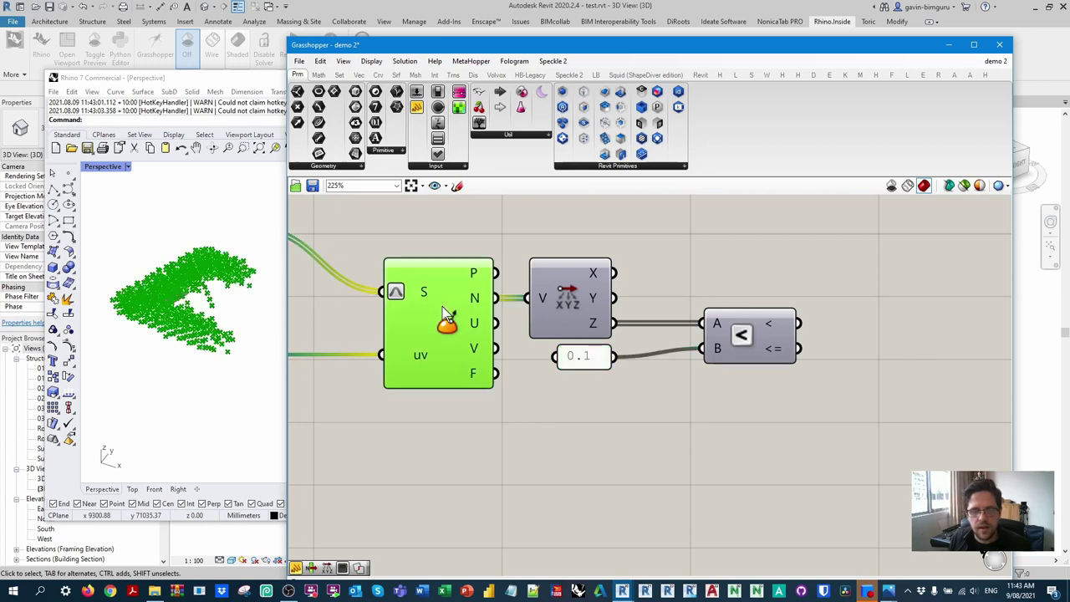
click(481, 331)
scroll(772, 487, down, 2)
Add a Cull Pattern filtering the faces by the Smaller Than result, with its preview off
double_click(799, 322)
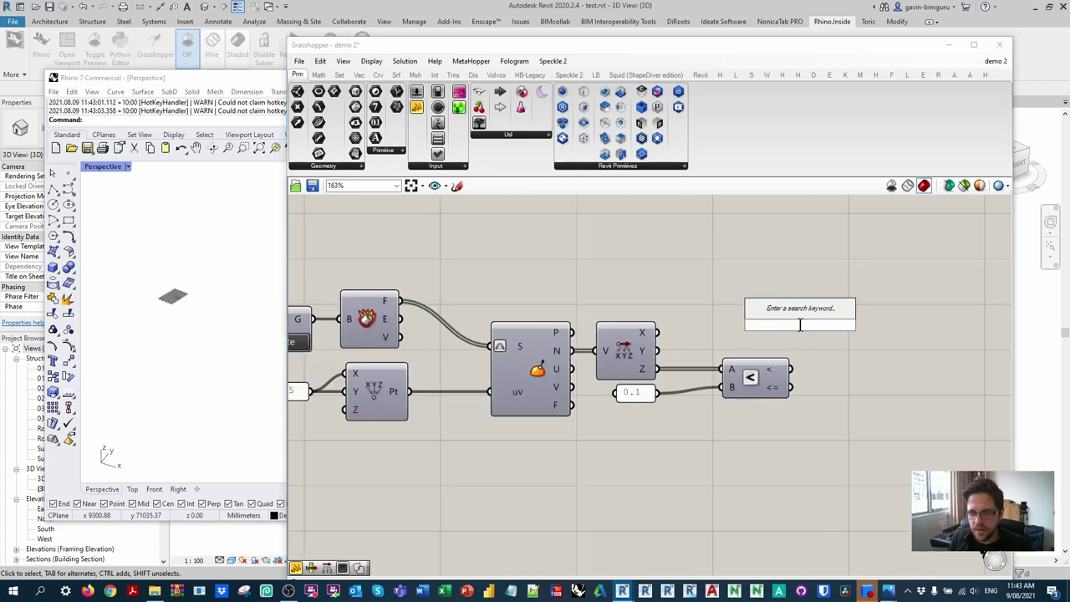
text(cull)
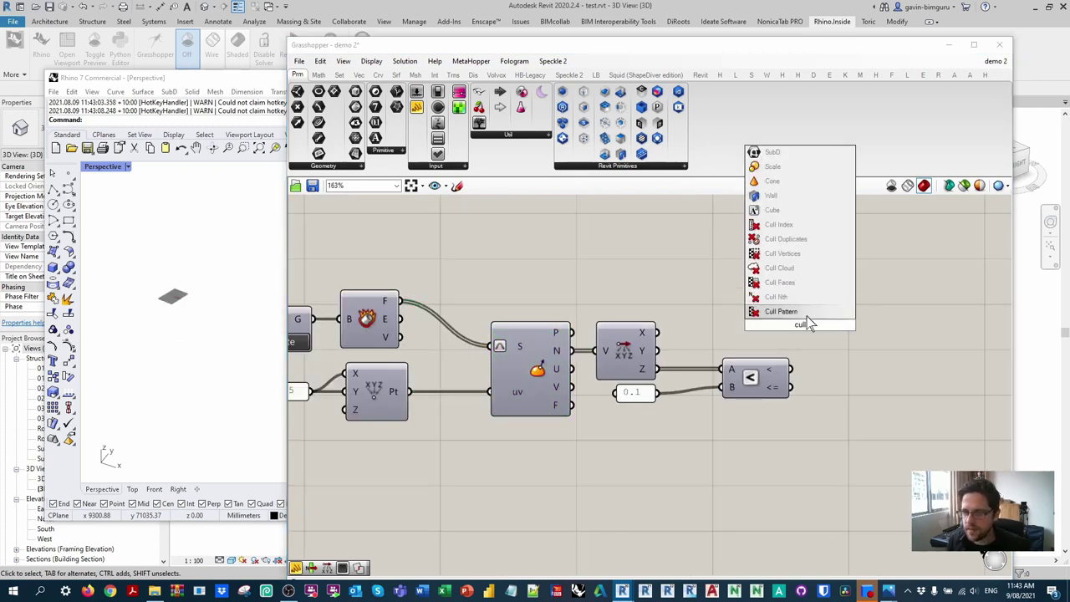
key(Return)
drag(809, 324, 859, 314)
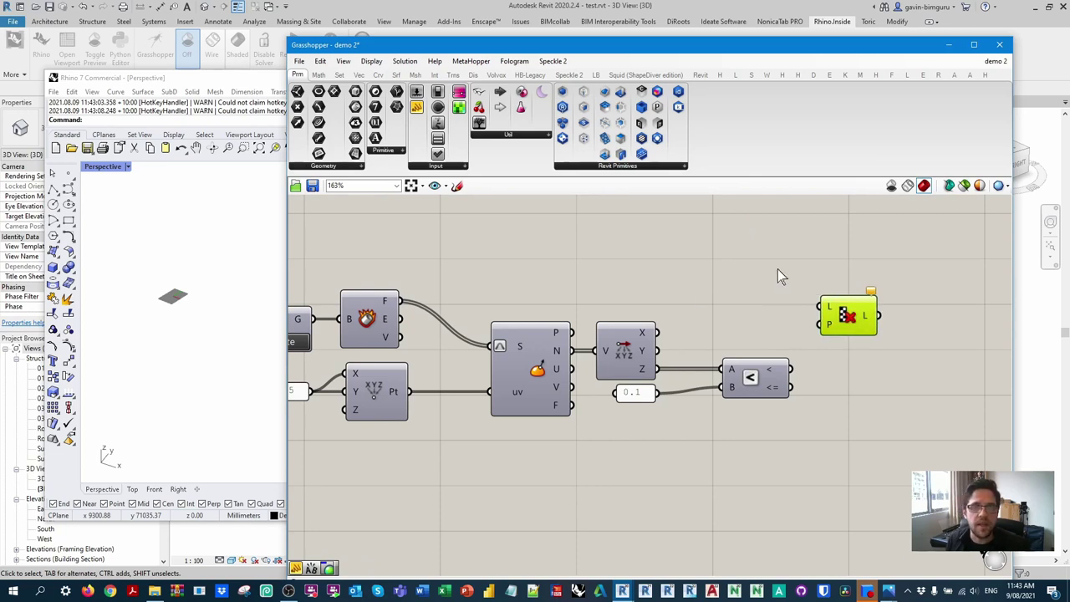
drag(400, 301, 830, 302)
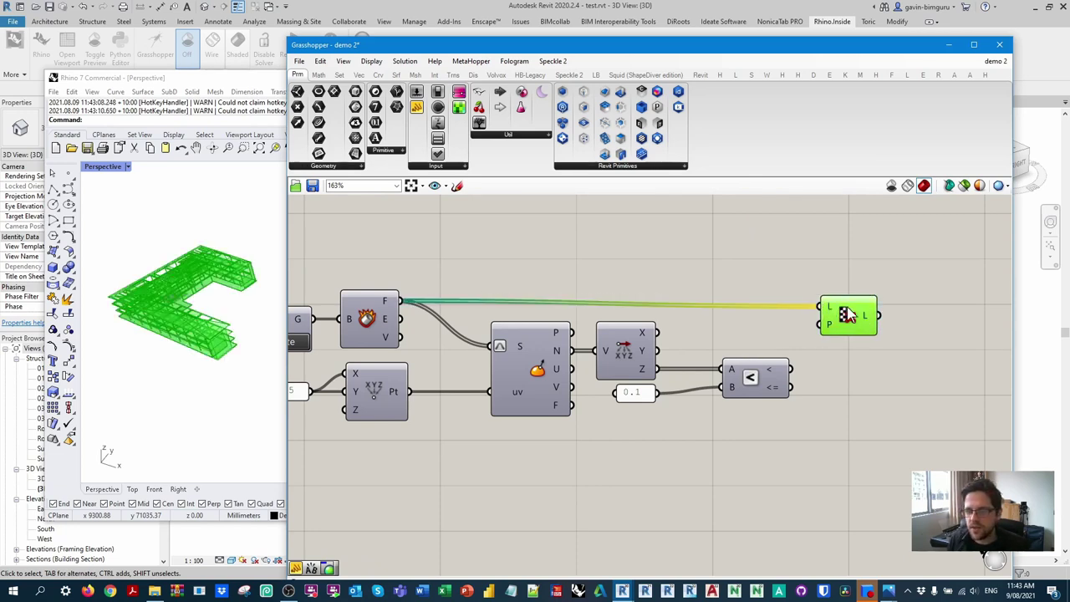
drag(797, 373, 832, 319)
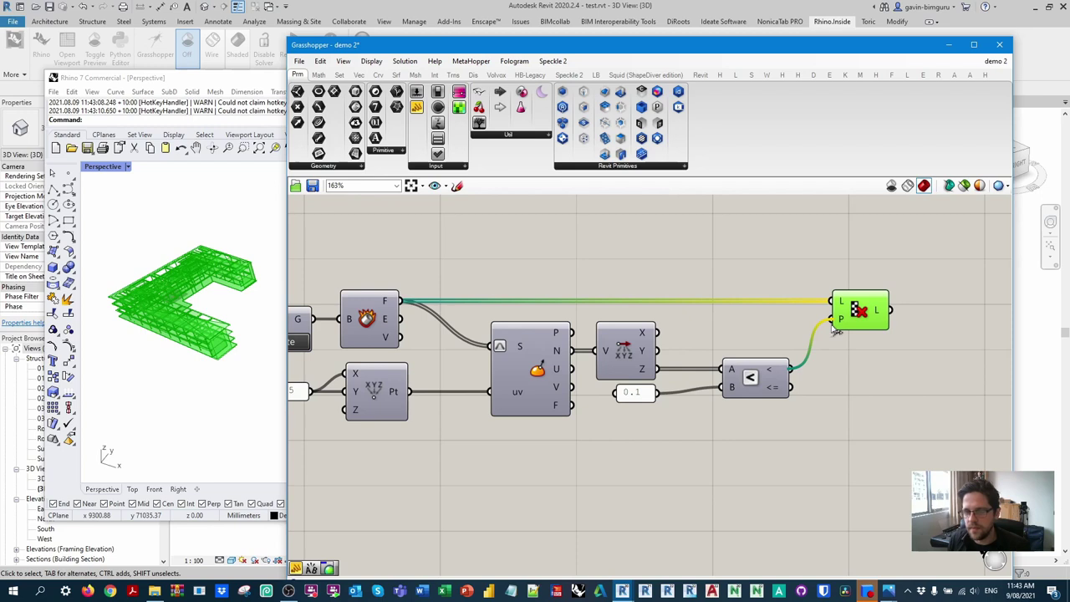
click(868, 390)
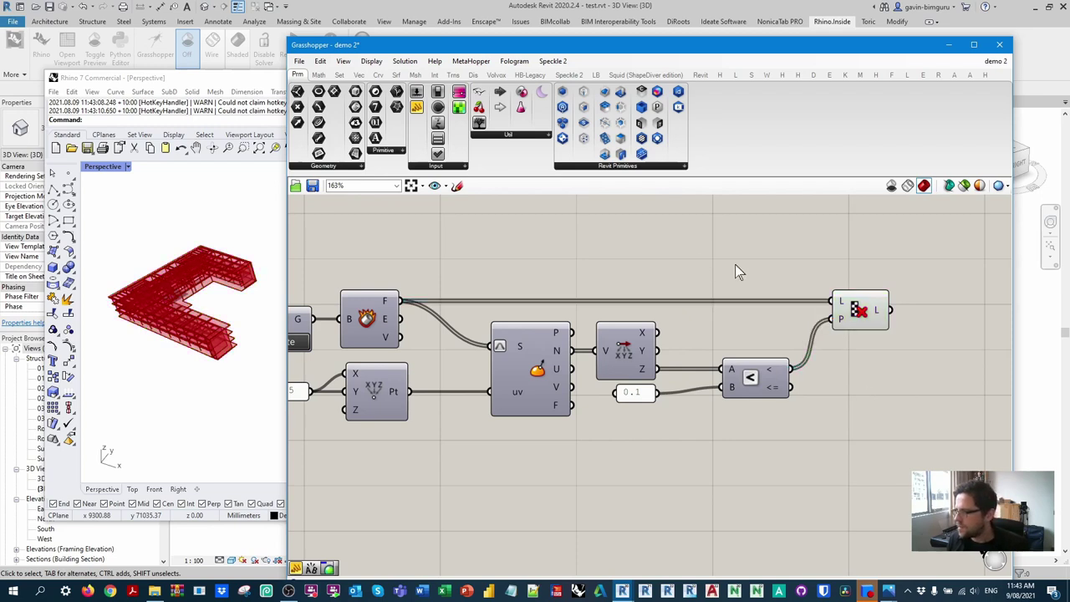
right_drag(733, 265, 533, 273)
click(681, 315)
right_click(690, 315)
click(709, 335)
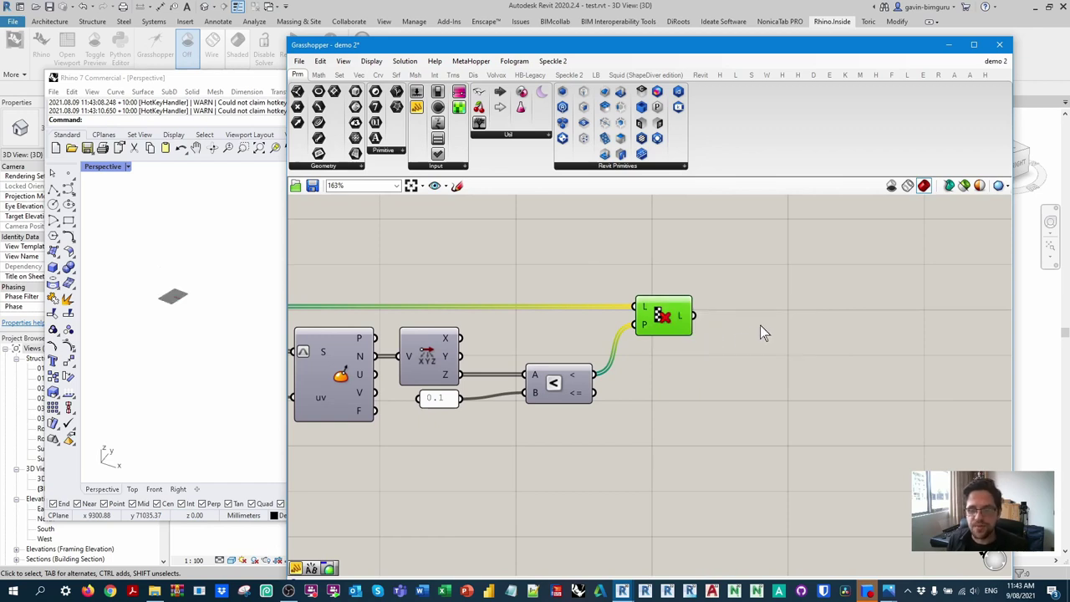
Add a Custom Preview showing the culled faces from Cull Pattern
mouse_move(681, 319)
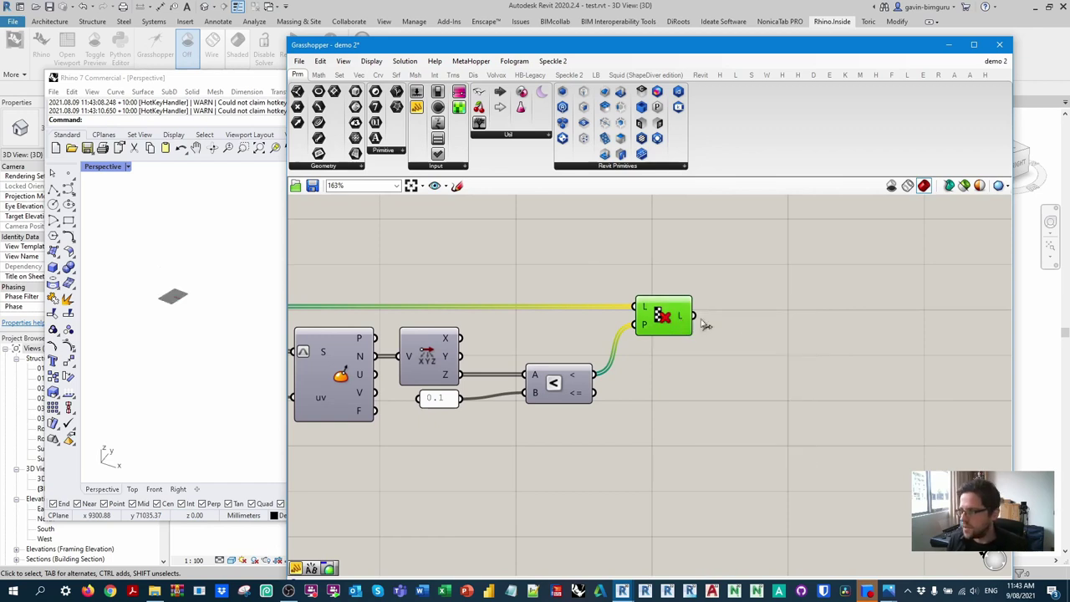
double_click(765, 317)
text(custom pre)
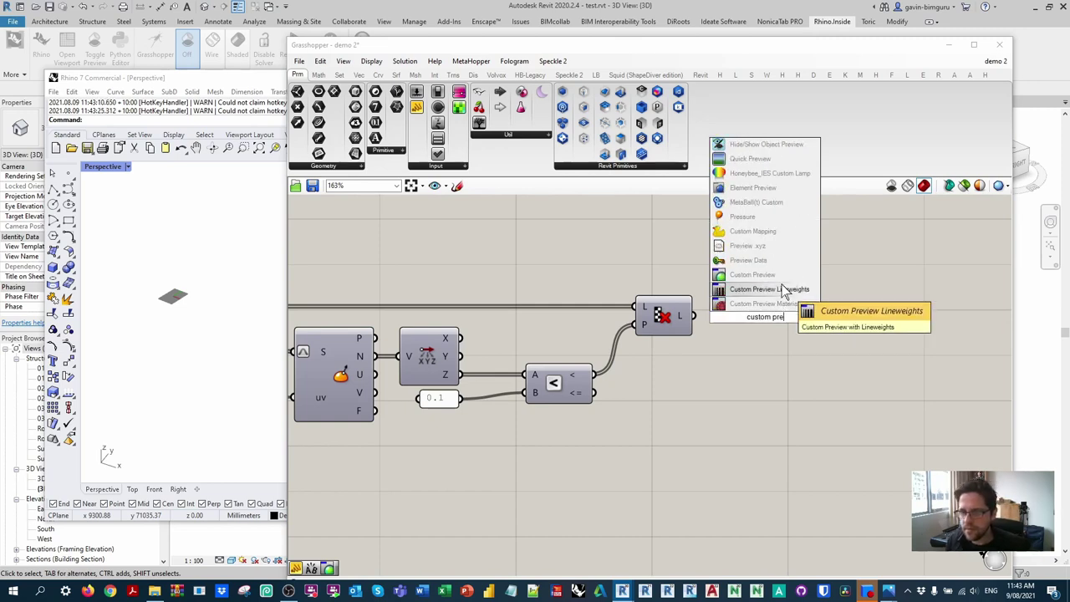
click(775, 287)
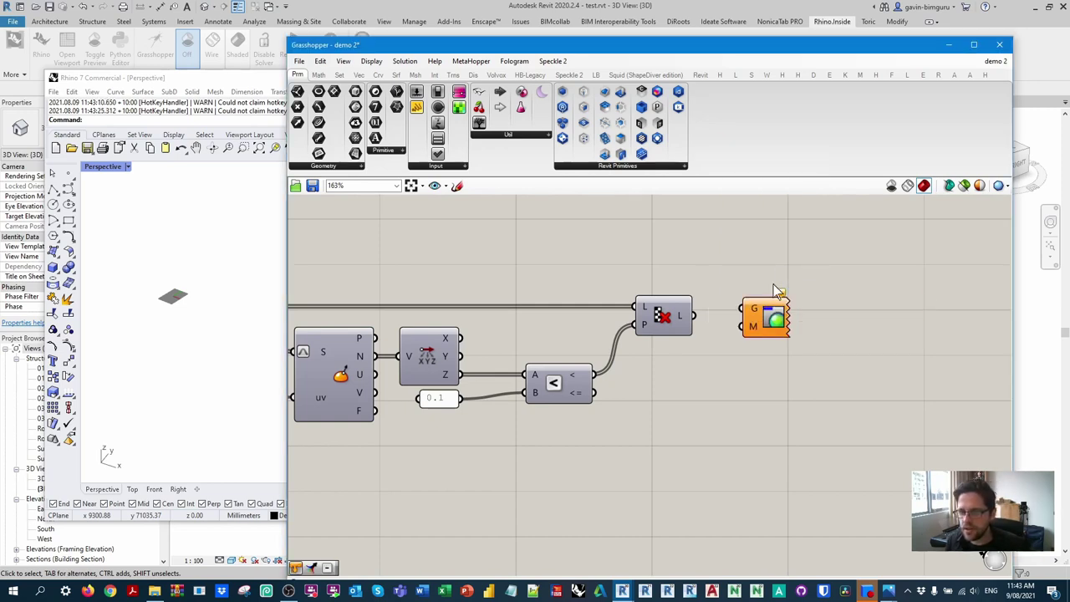
drag(694, 316, 808, 321)
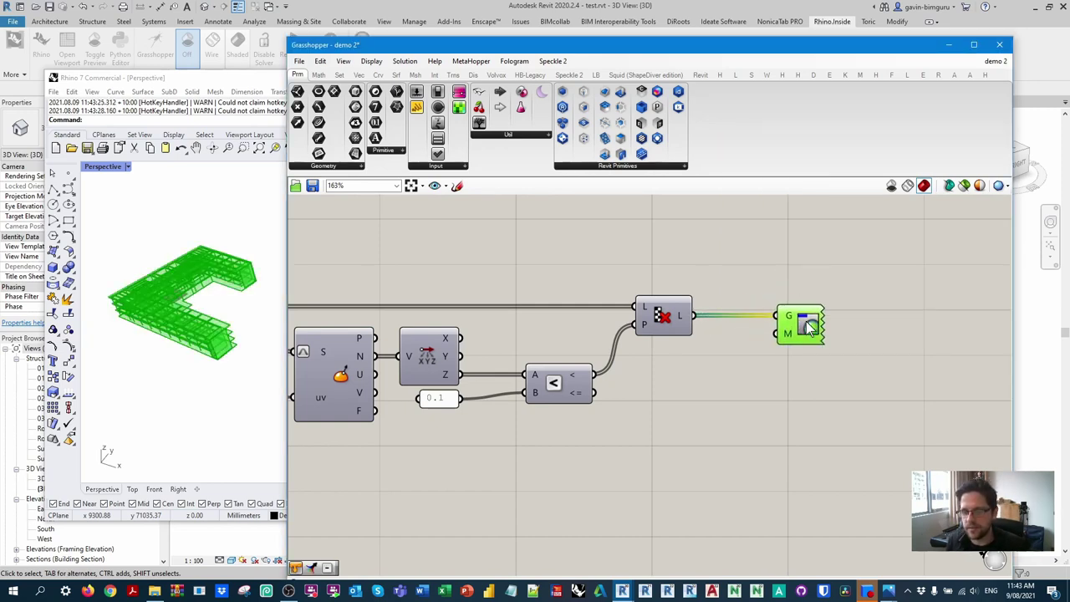
Place a Colour Swatch beside it and set its colour to grey
right_click(724, 372)
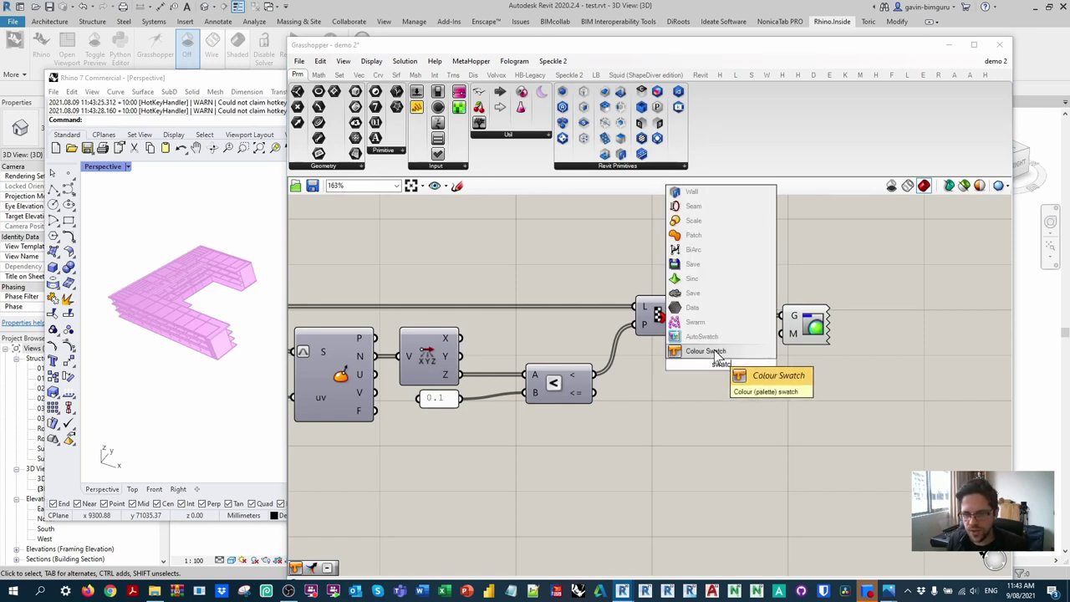
click(712, 357)
drag(698, 368, 639, 362)
click(706, 359)
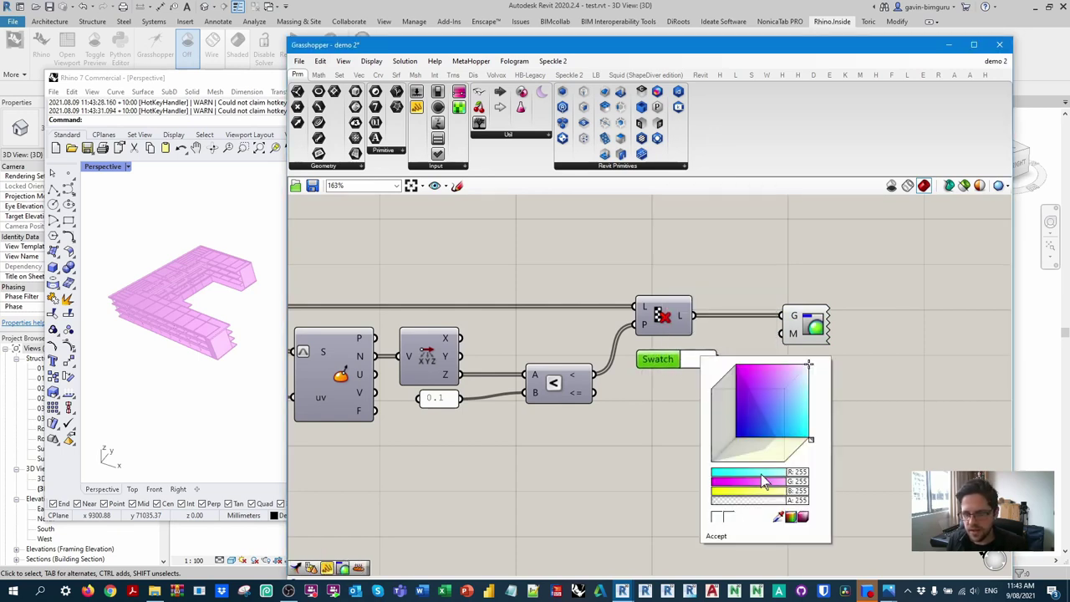
drag(784, 481, 767, 495)
click(635, 391)
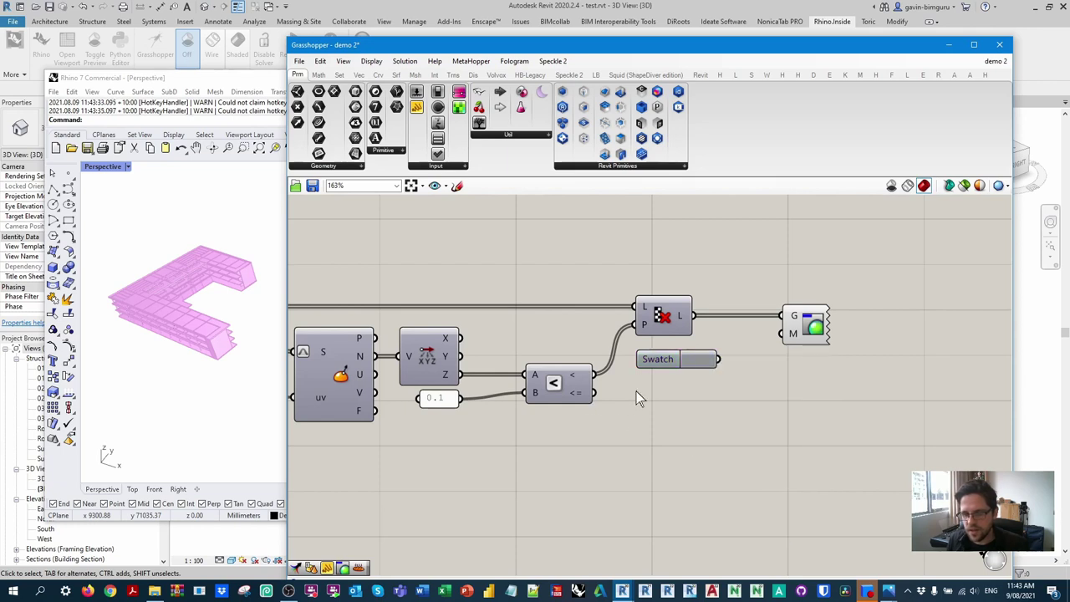
Use the grey swatch as Custom Preview's material, then orbit Rhino to inspect the grey faces
drag(716, 359, 793, 334)
scroll(143, 311, up, 5)
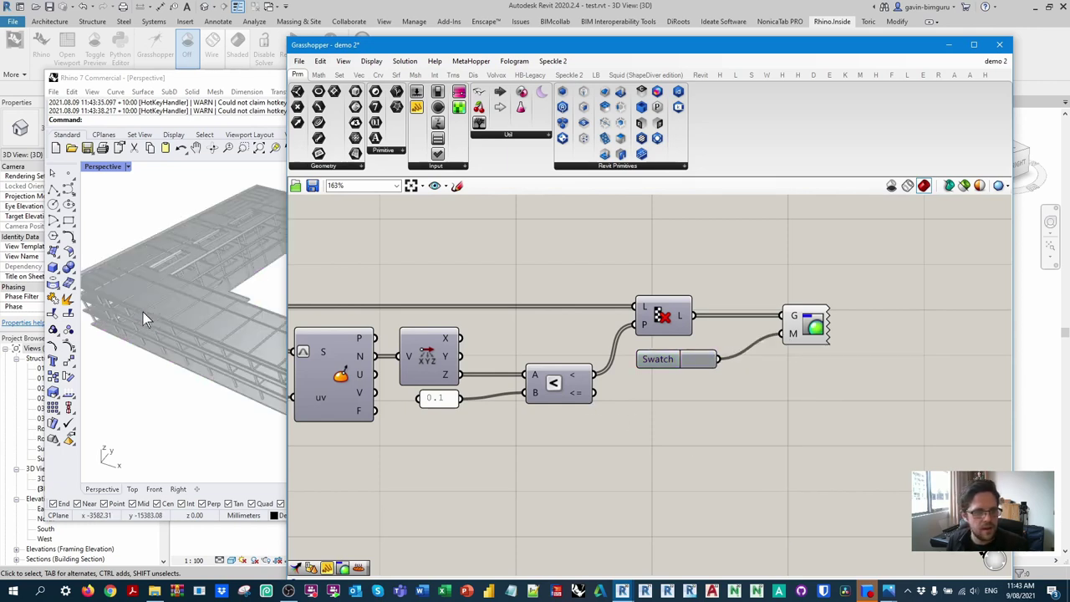
right_drag(177, 276, 186, 320)
scroll(191, 328, down, 2)
scroll(134, 364, up, 5)
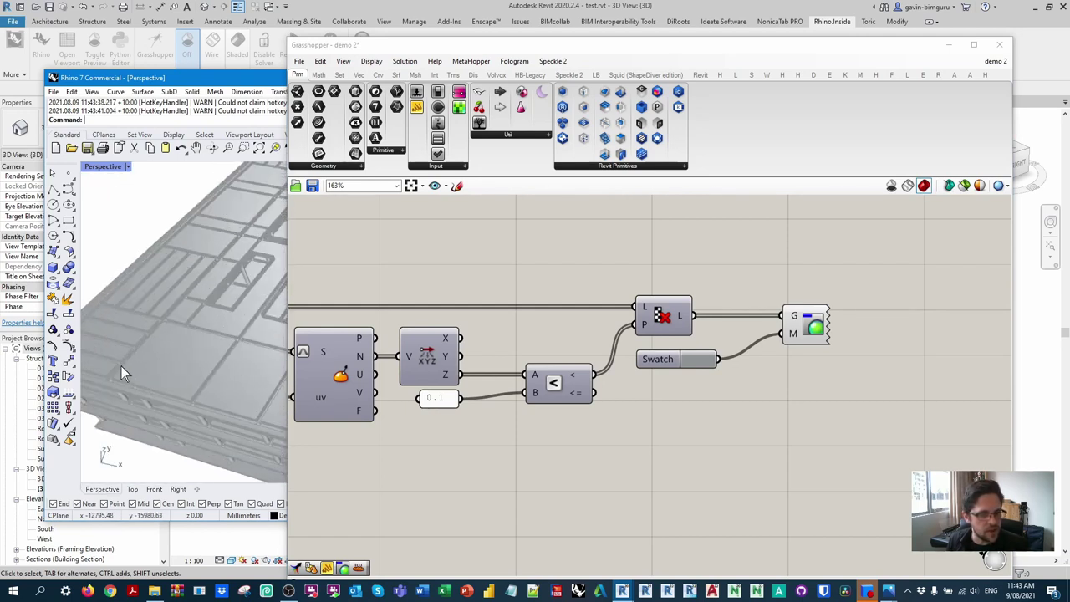
scroll(129, 343, down, 3)
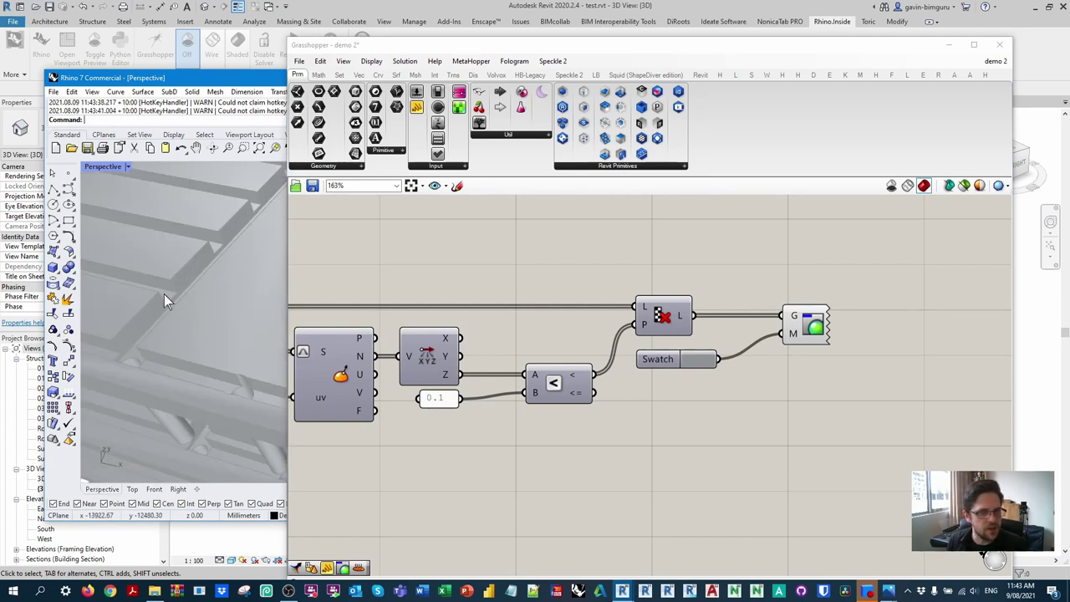
right_drag(207, 264, 186, 345)
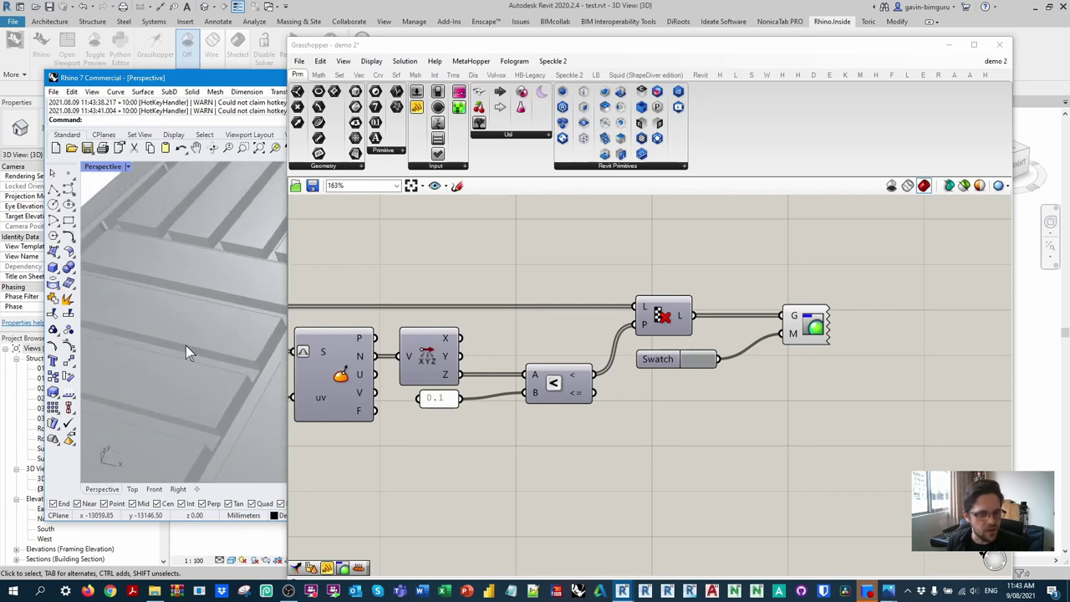
scroll(196, 309, down, 2)
right_drag(200, 308, 172, 268)
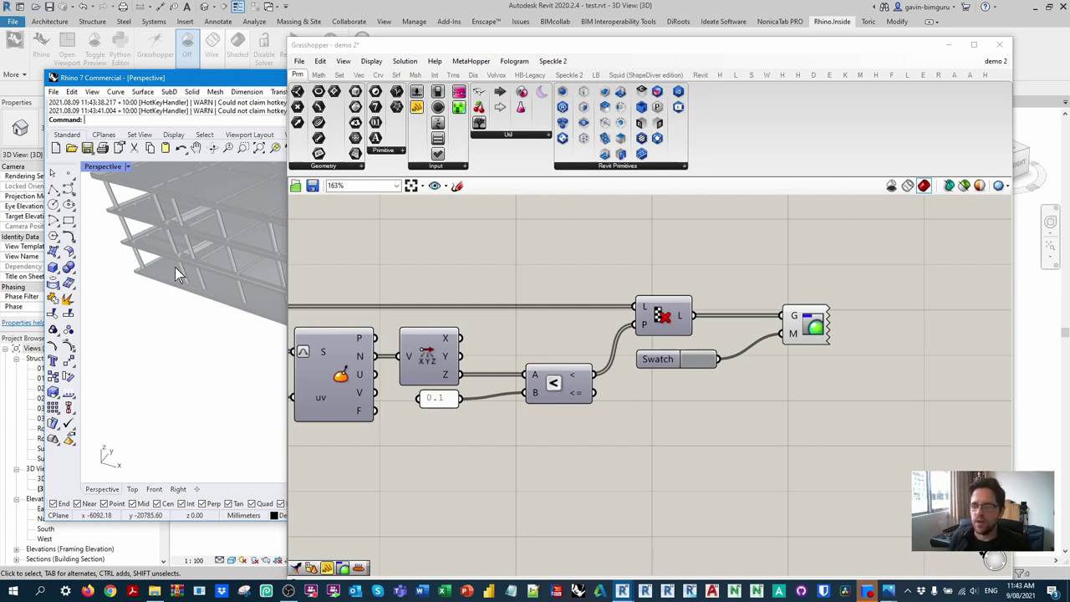
click(801, 253)
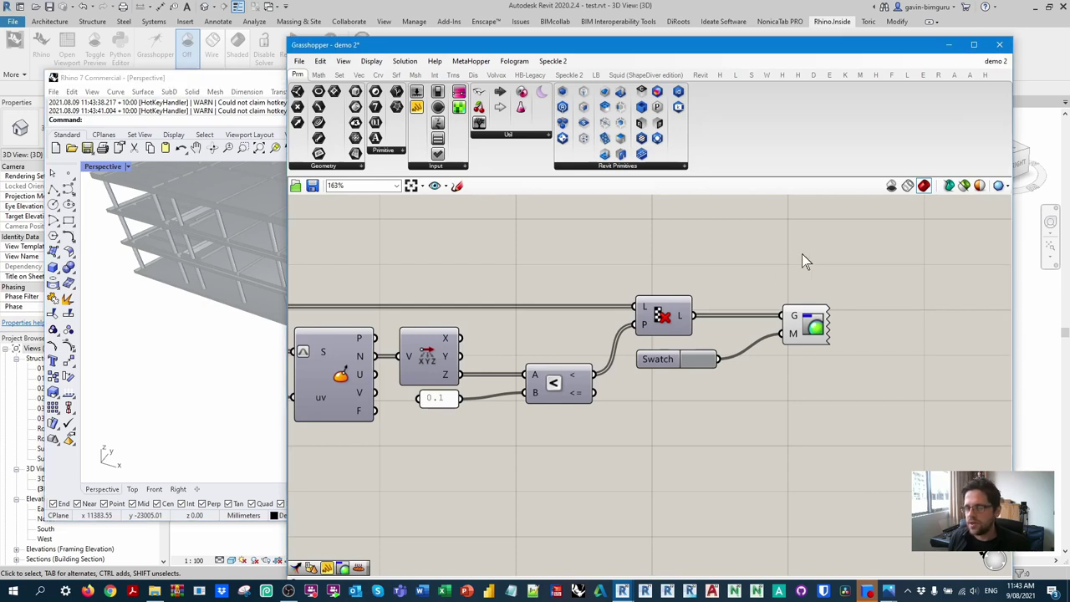
Create a new Rhino layer named 'Formwork shell'
right_click(678, 315)
drag(847, 49, 632, 51)
click(886, 83)
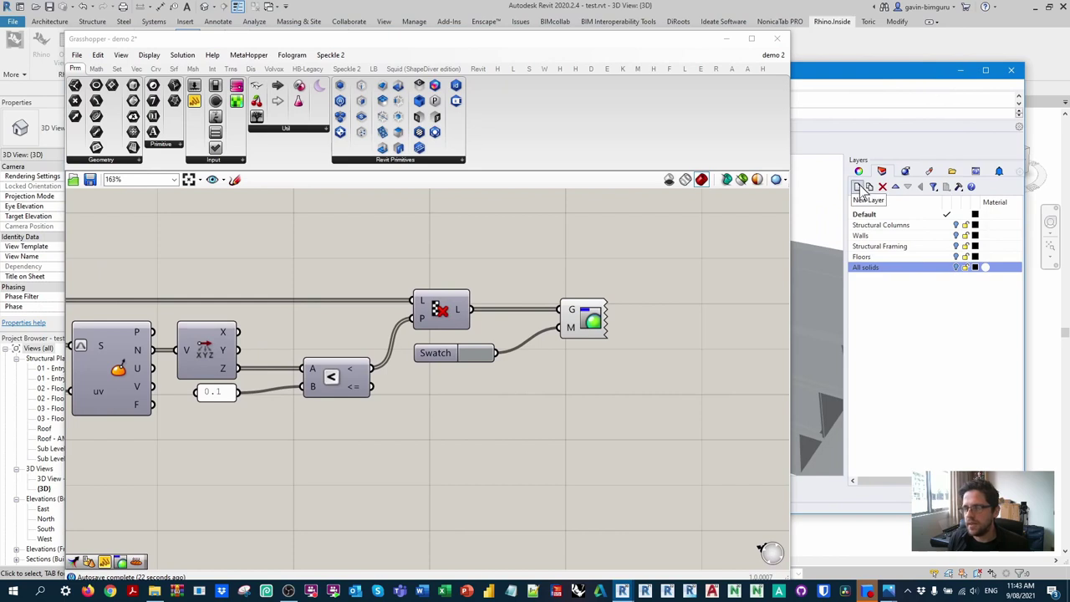
click(859, 187)
text(Formwork shell)
key(Return)
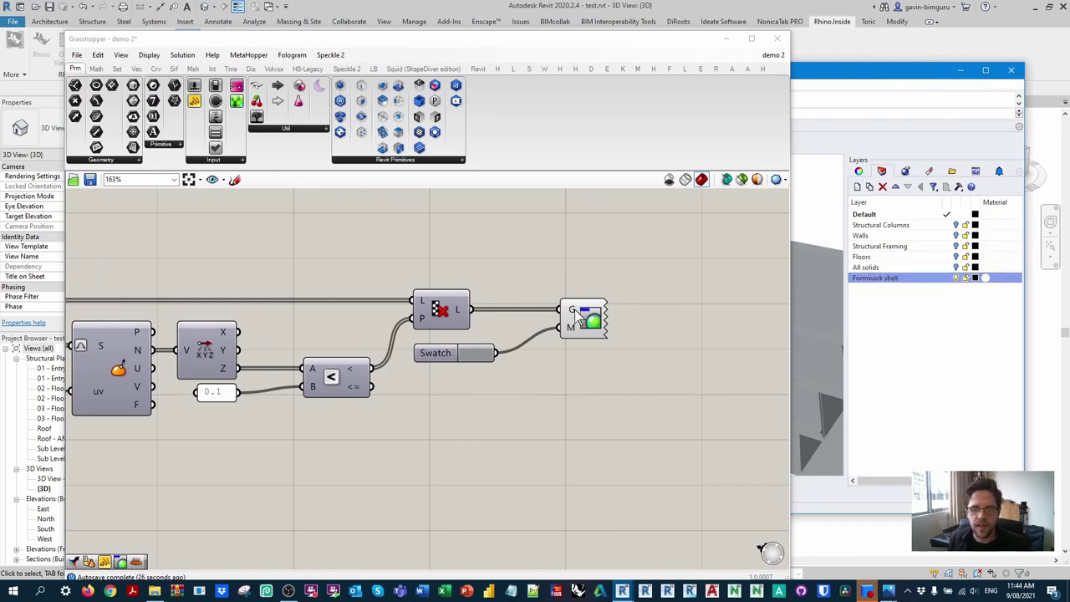
Bake the Cull Pattern's filtered geometry onto the Formwork shell layer
right_click(457, 309)
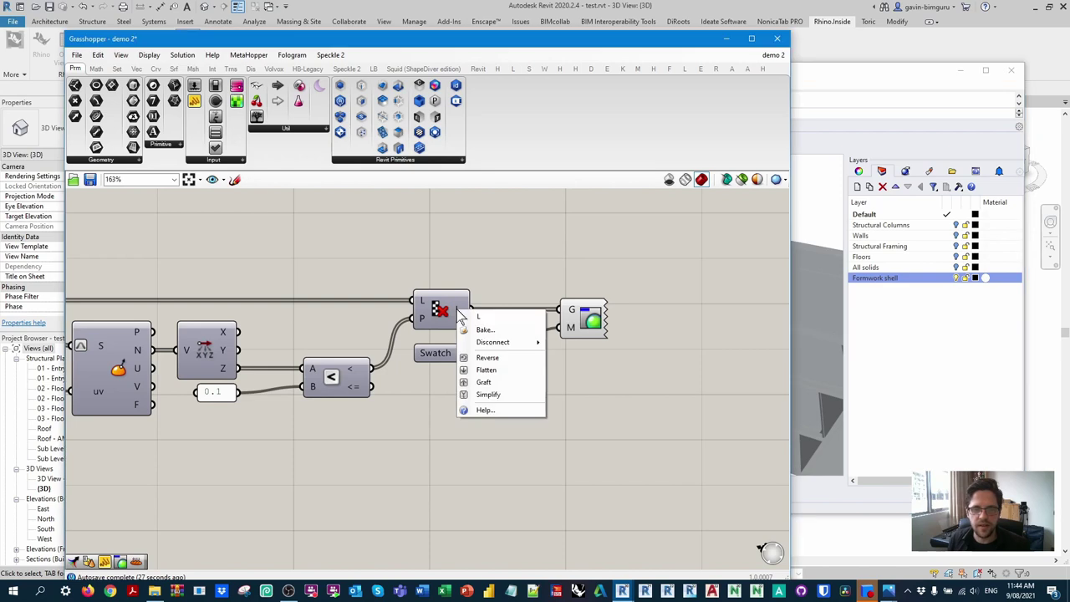
click(498, 330)
click(501, 304)
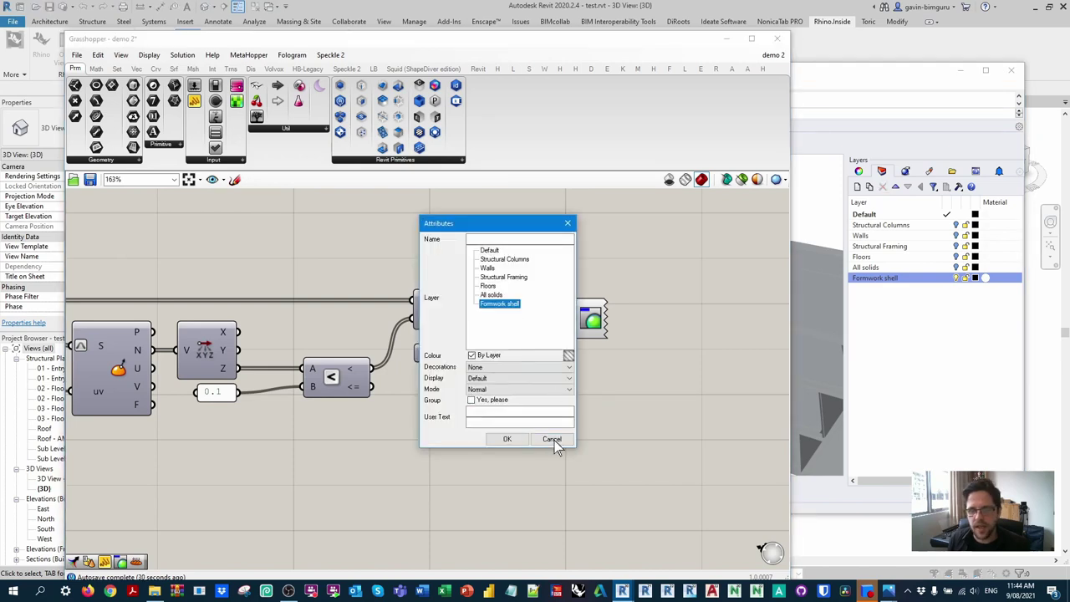
click(510, 438)
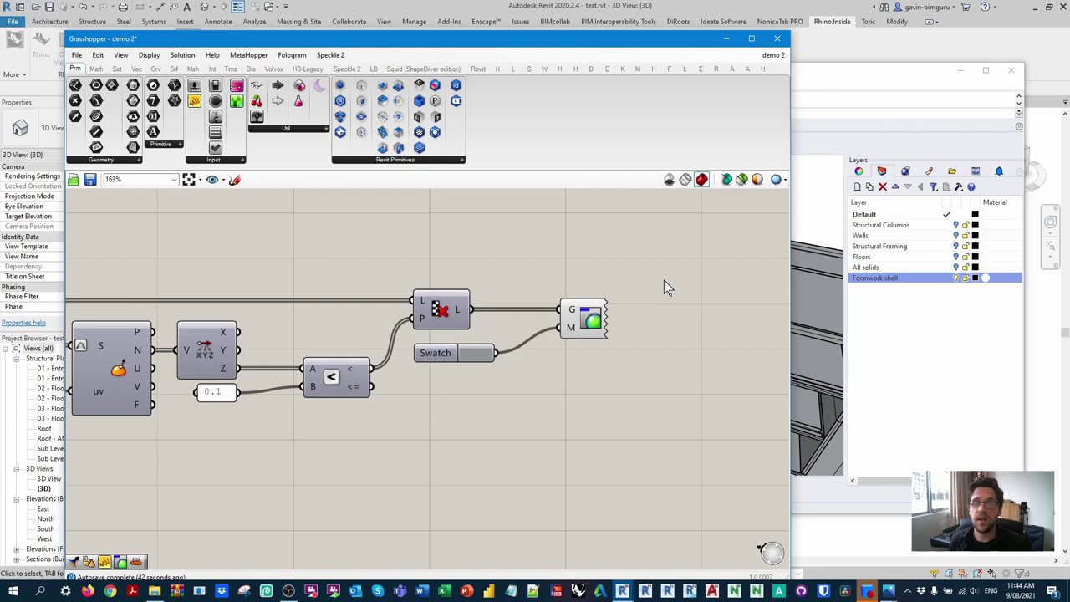
Save the demo 2 definition and close it
key(ctrl+s)
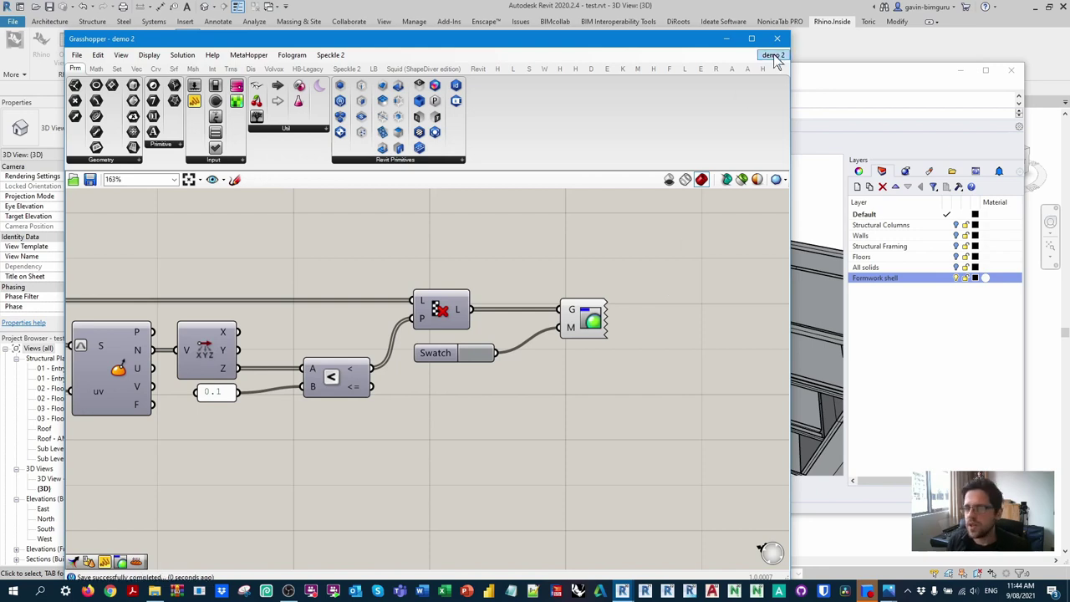
mouse_move(770, 56)
click(845, 70)
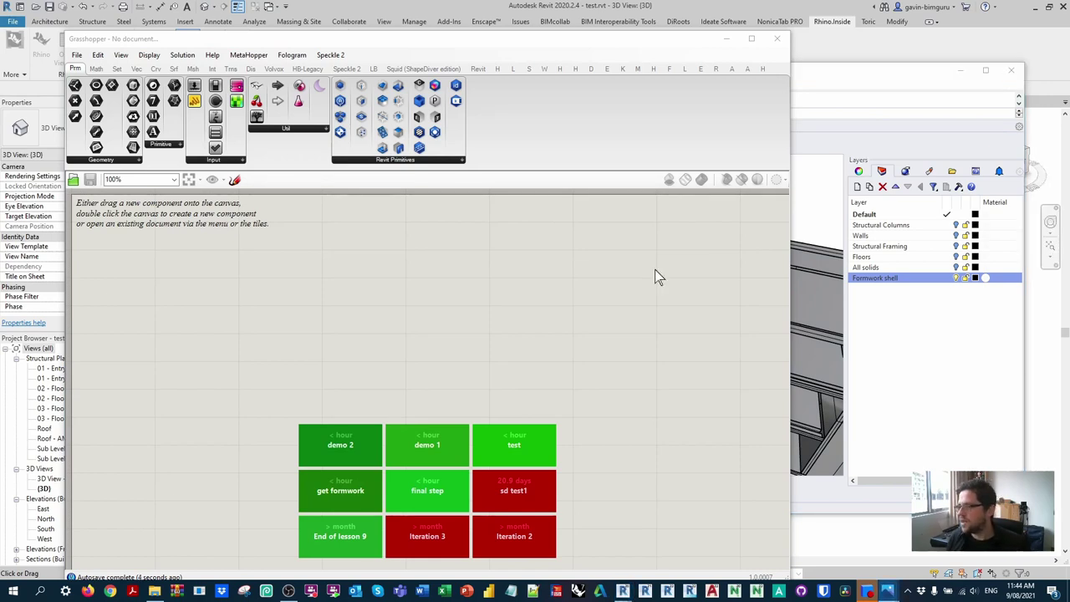
Create a new empty Grasshopper definition and save it as 'demo 3'
click(337, 290)
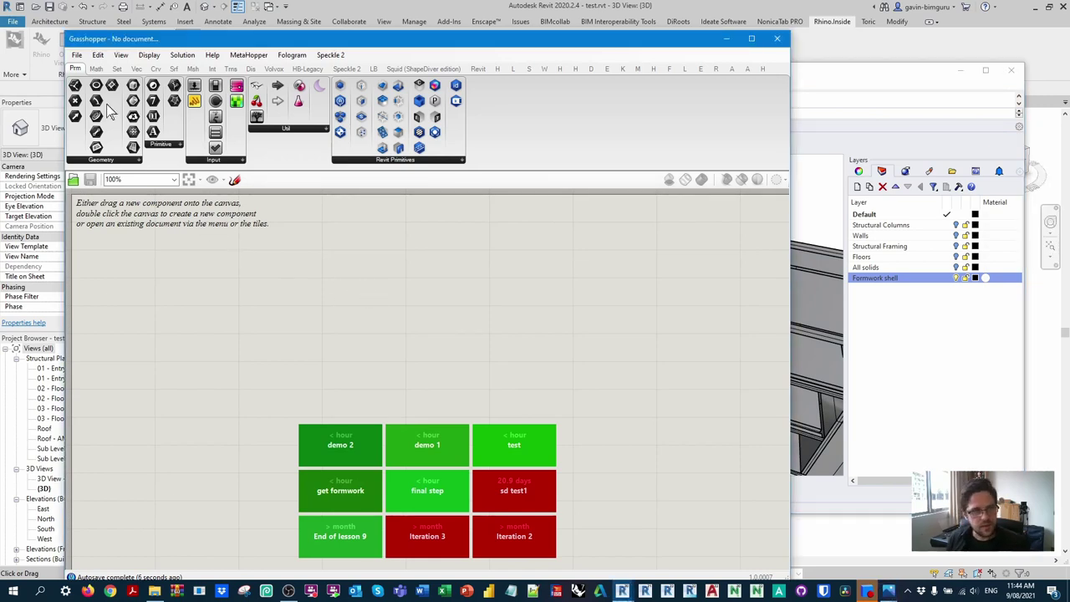
key(ctrl+n)
key(ctrl+s)
text(demo 3)
key(Return)
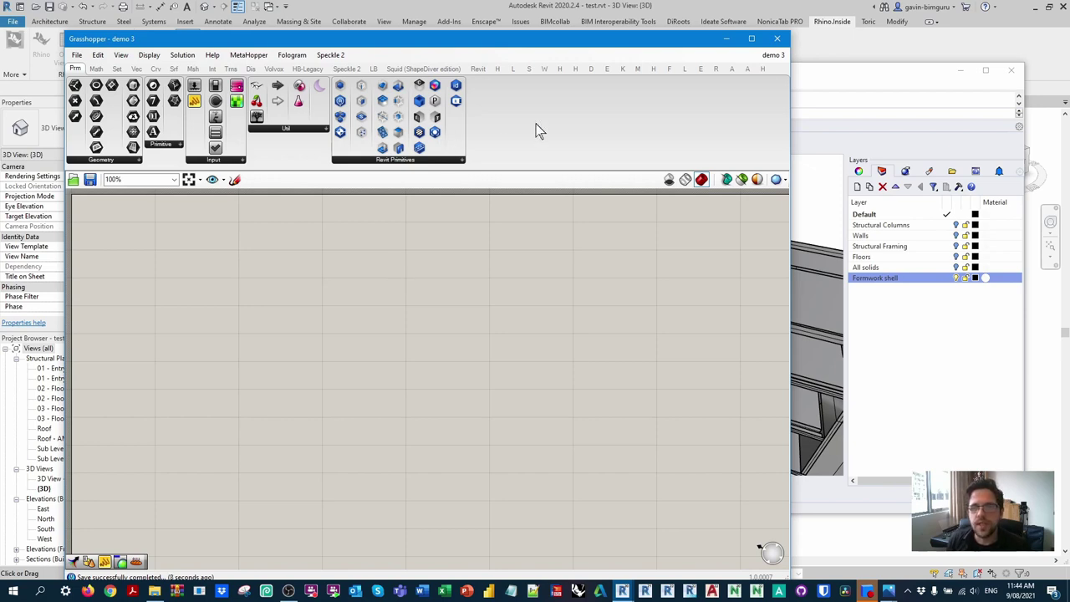
click(702, 69)
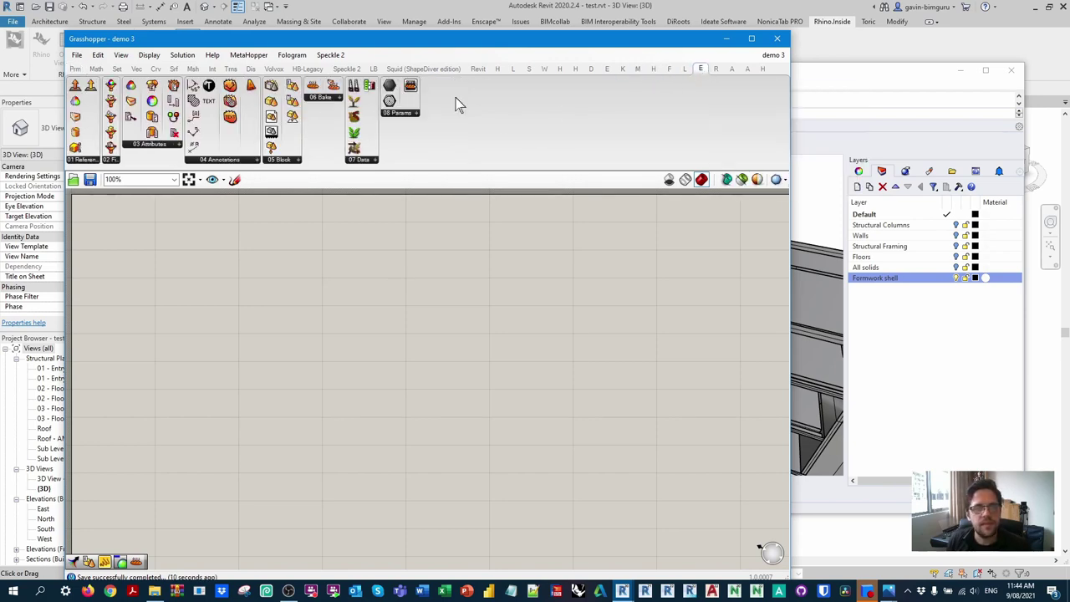
Place a layer-referencing Brep component and wire a Value List into its layer input
click(92, 159)
drag(143, 179, 365, 338)
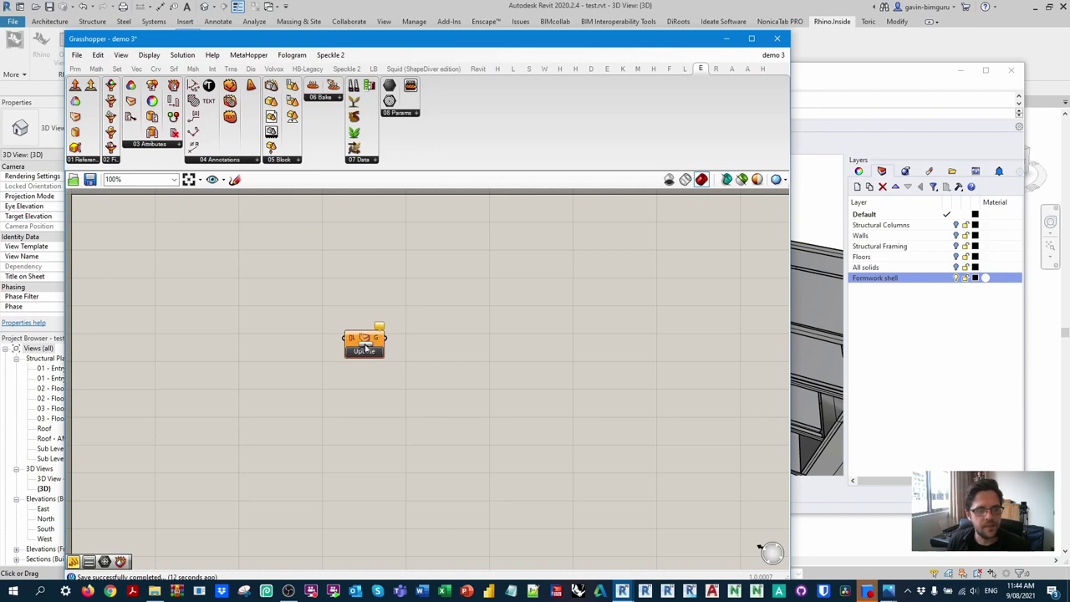
double_click(272, 331)
text(v)
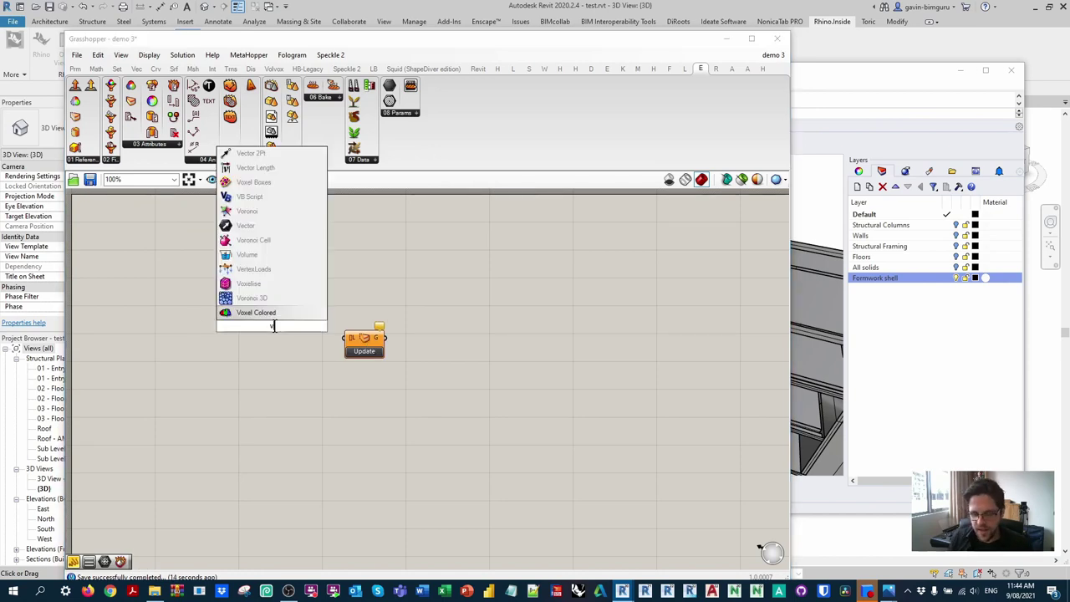
text(alue list)
click(291, 313)
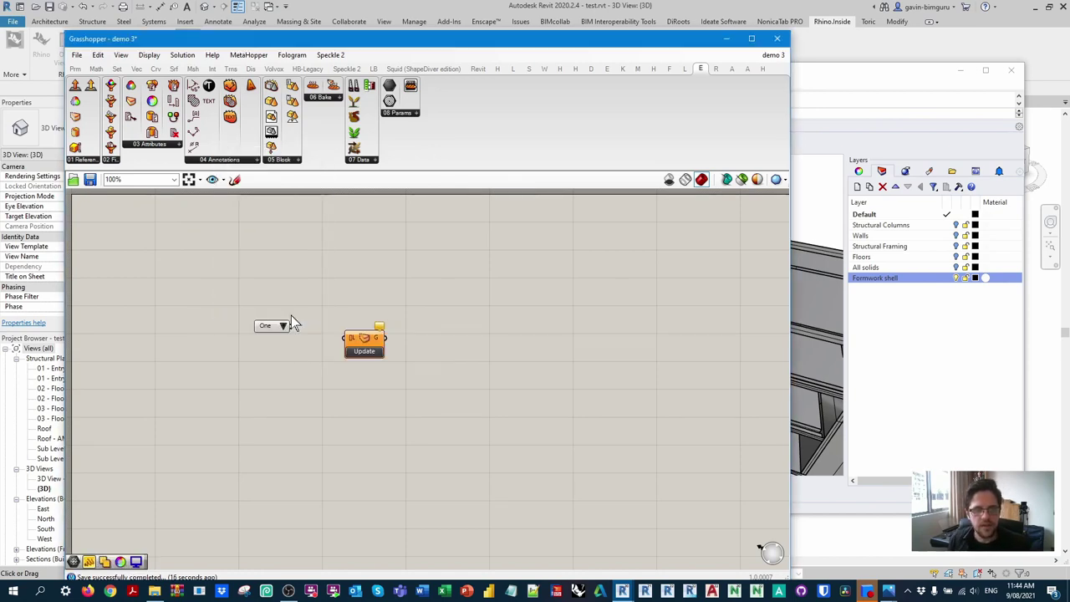
click(284, 326)
click(305, 332)
drag(292, 326, 344, 337)
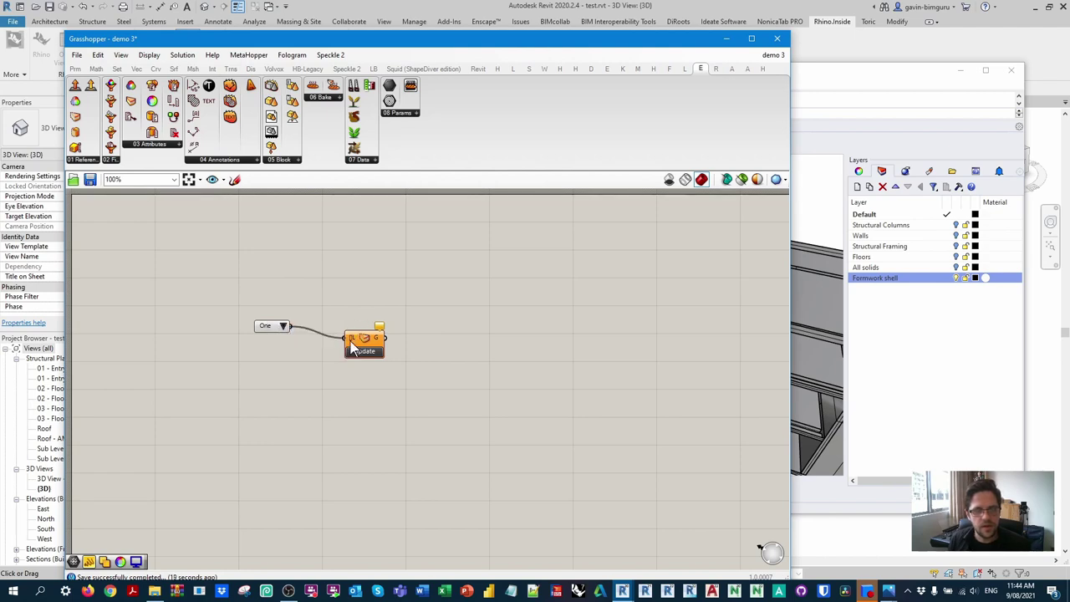
drag(268, 326, 283, 337)
Turn the value list into a check list with Floors, Structural Columns, Structural Framing and Walls ticked
right_click(270, 335)
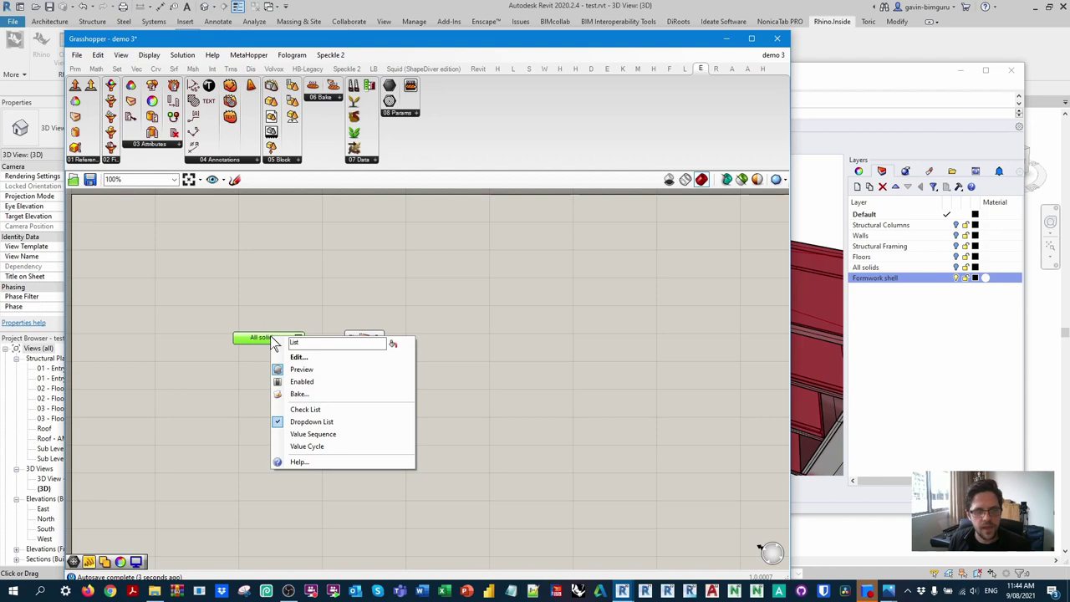
click(343, 410)
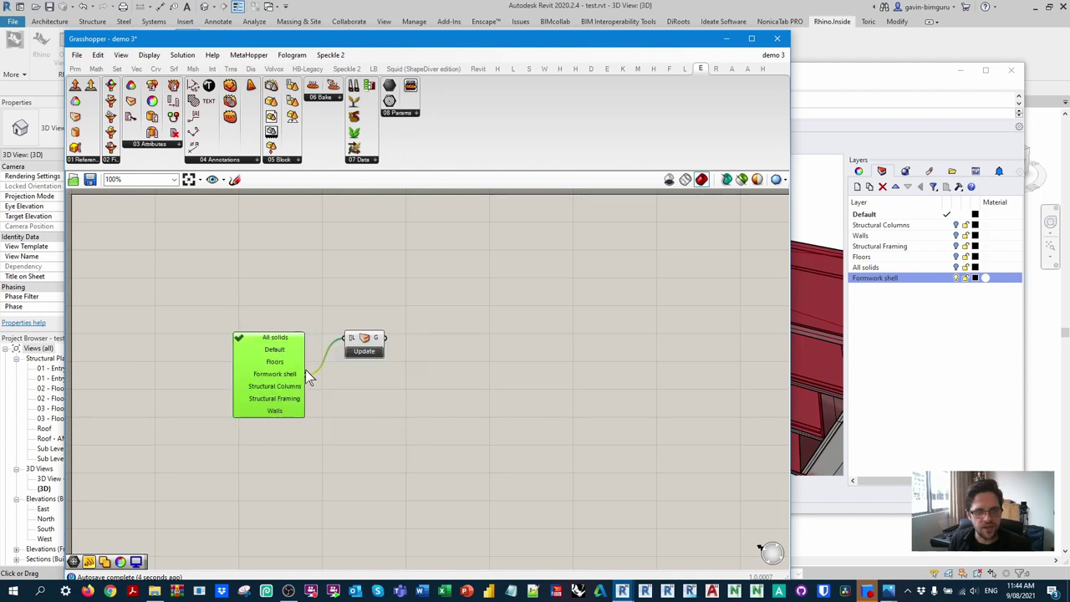
drag(484, 367, 231, 282)
scroll(296, 245, up, 10)
click(296, 246)
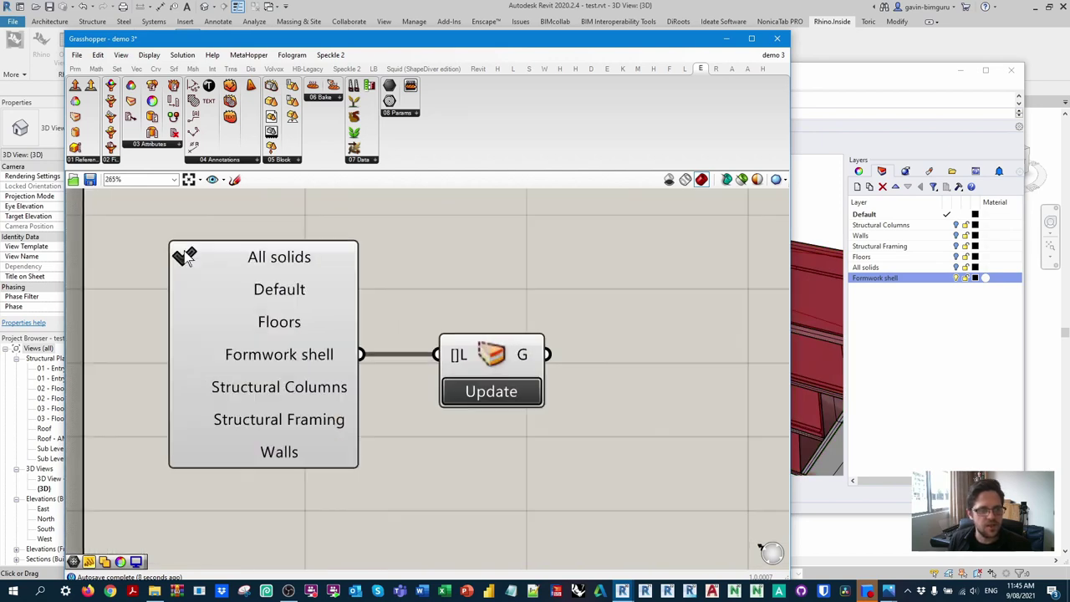
click(187, 326)
click(185, 386)
click(179, 456)
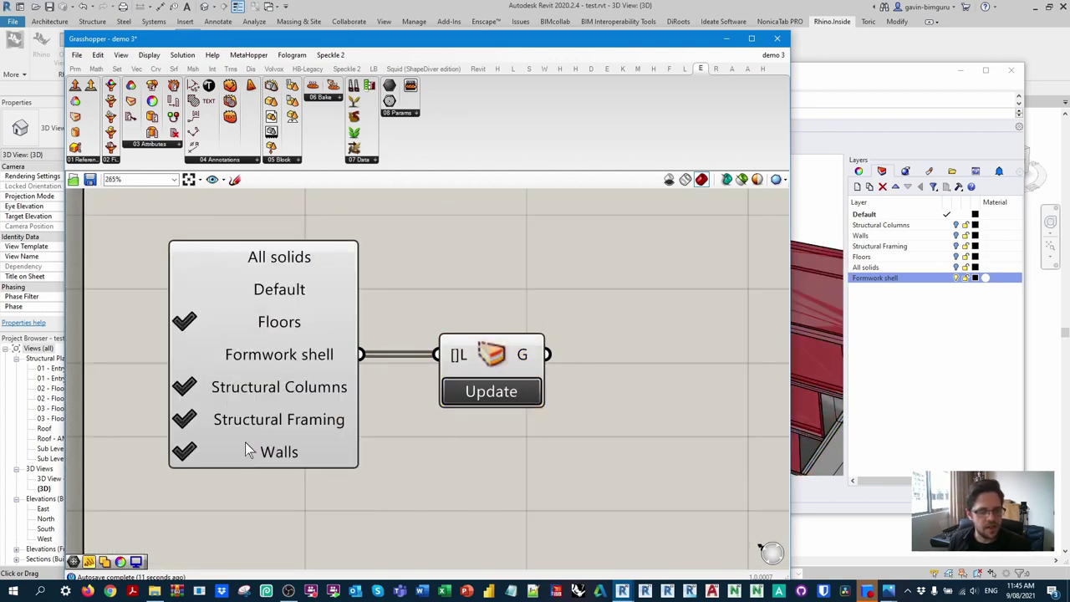
click(819, 191)
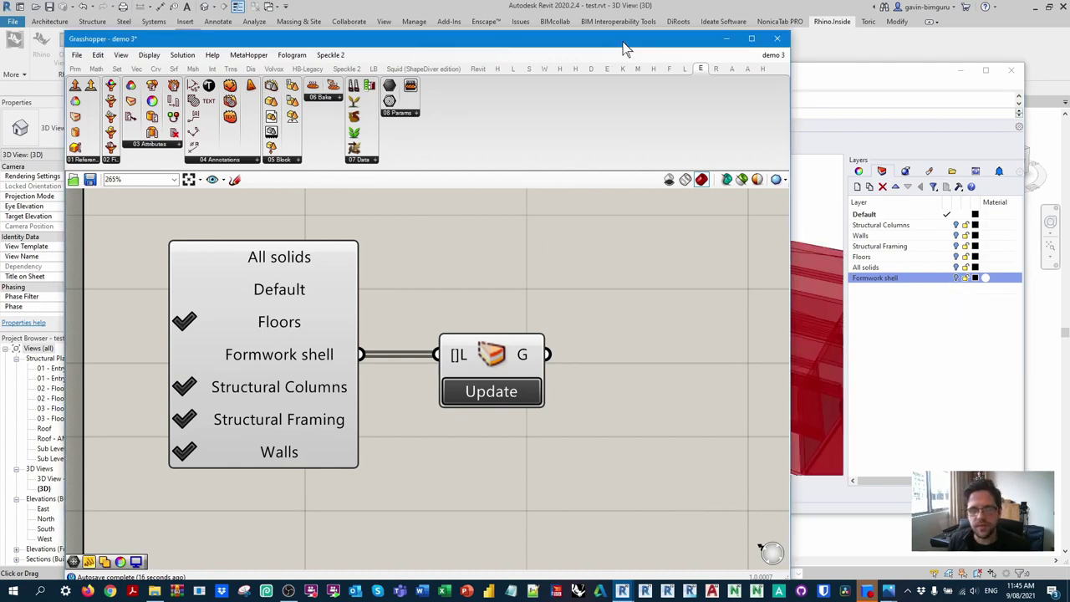
drag(629, 40, 678, 41)
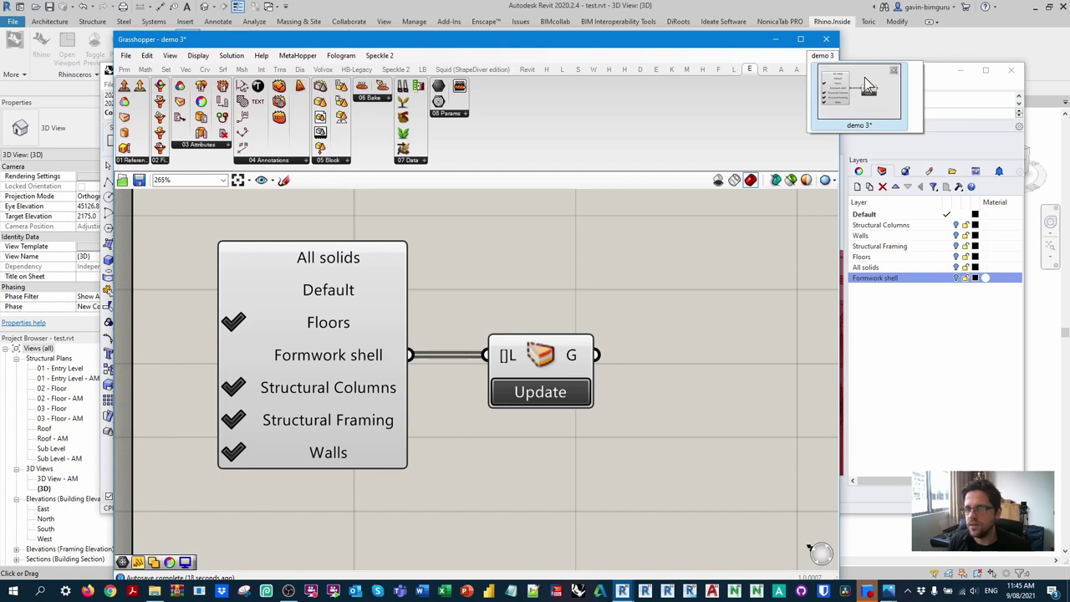
Flatten the referencing component's geometry output into a single list
drag(615, 40, 869, 18)
right_drag(169, 276, 191, 215)
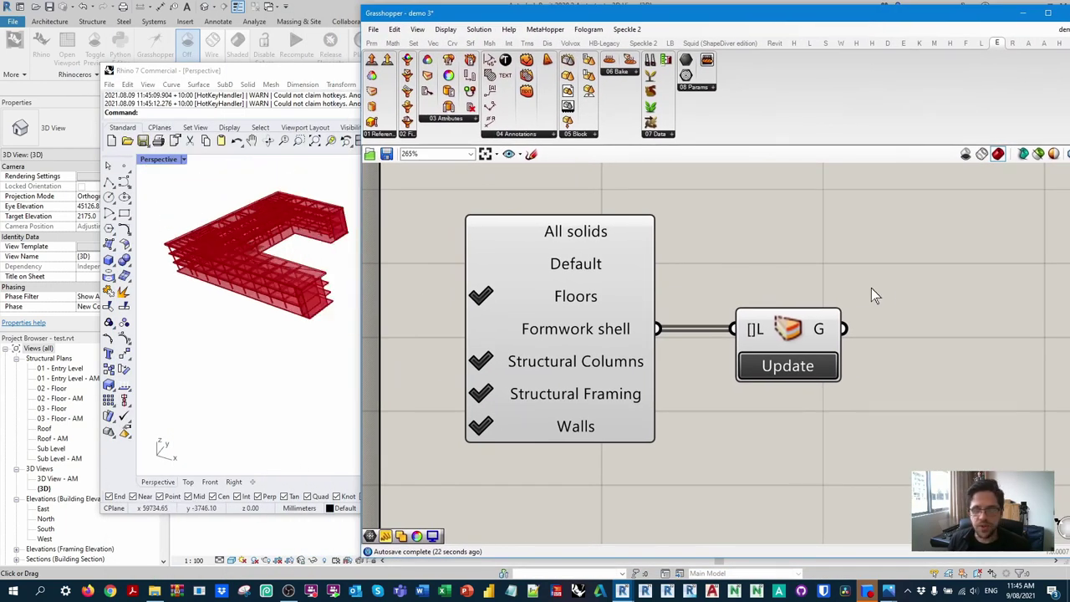
right_drag(874, 261, 742, 225)
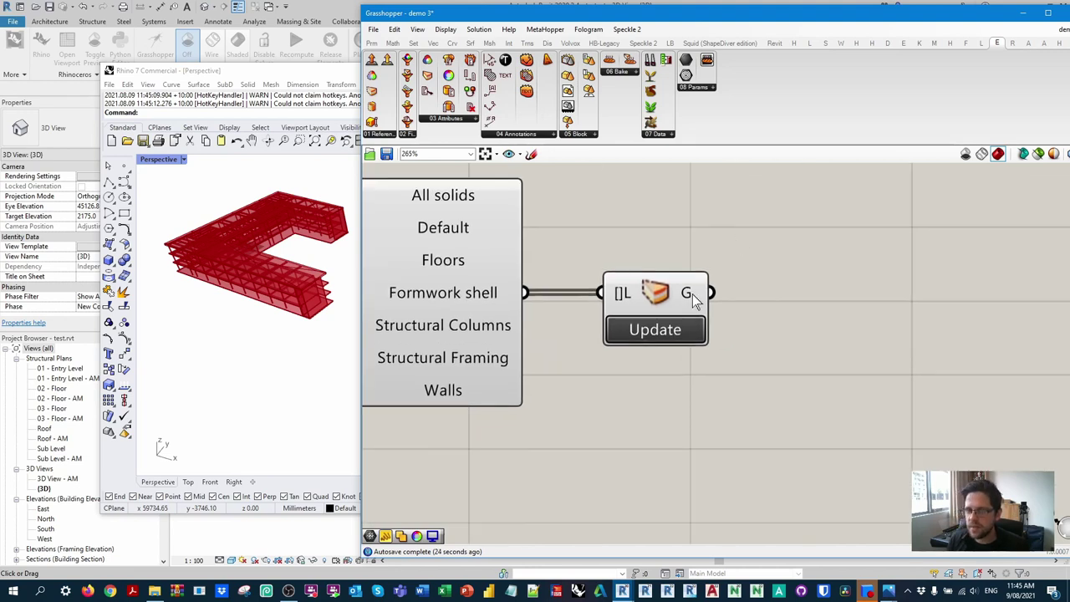
right_click(692, 294)
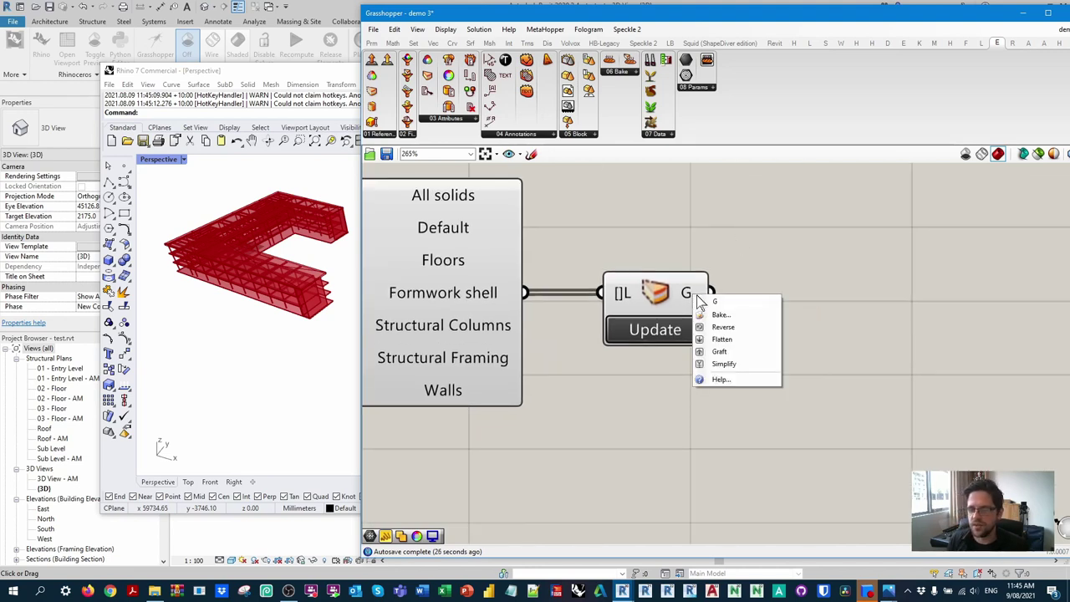
click(733, 340)
scroll(812, 317, down, 3)
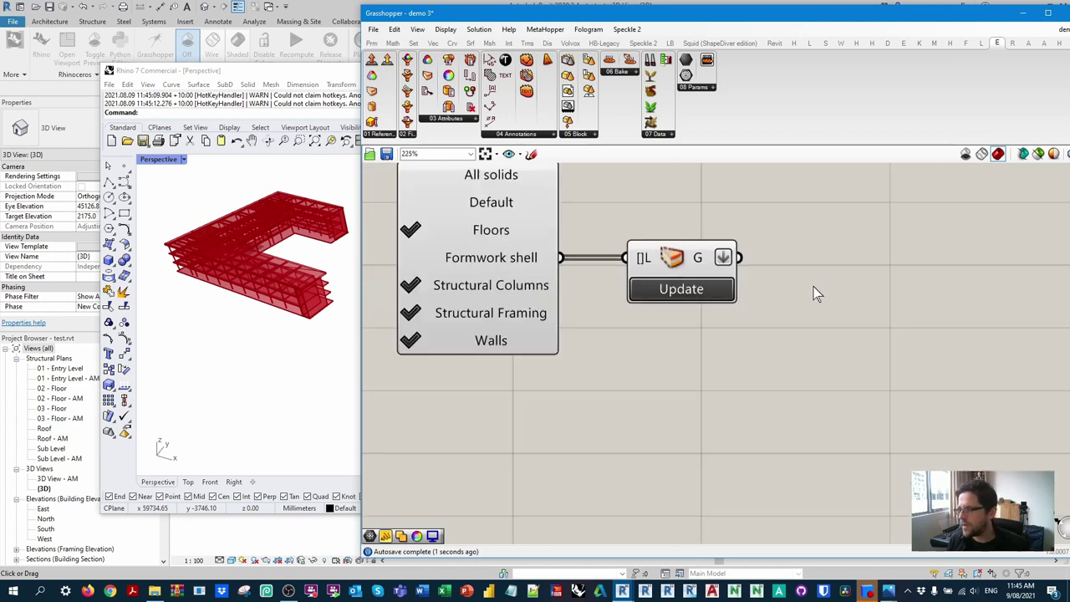
right_drag(742, 375, 763, 361)
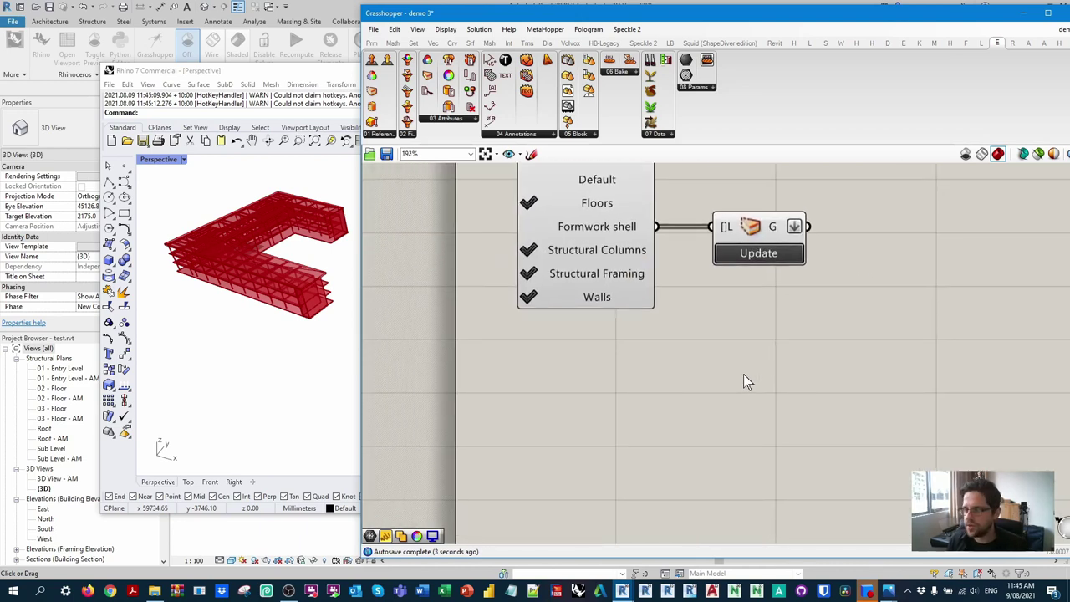
scroll(726, 351, down, 1)
Duplicate the referencing component and feed the copy from a new Value List
click(761, 245)
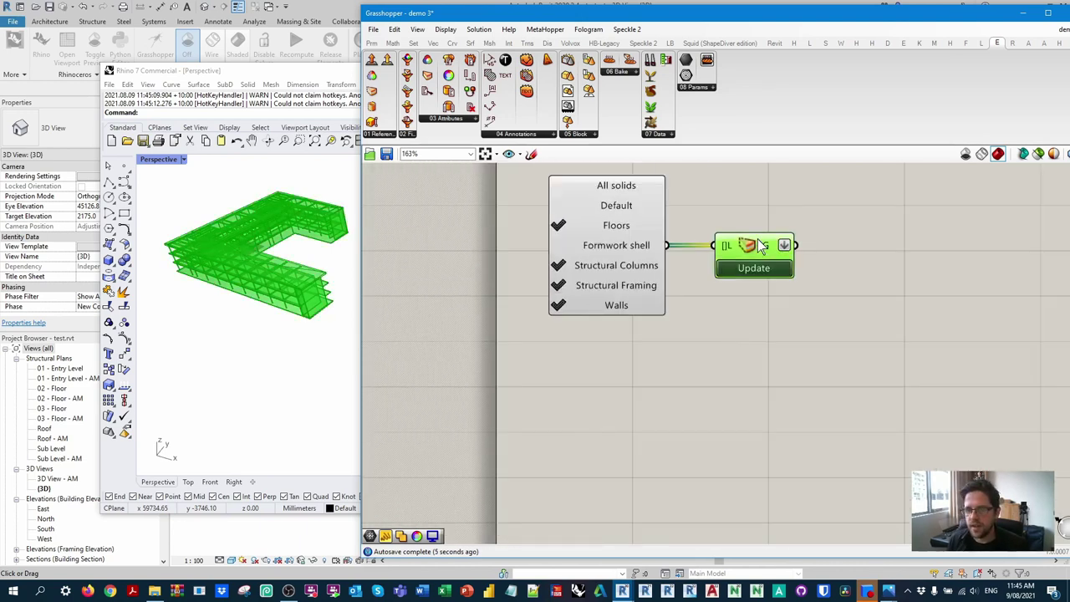
alt+drag(767, 251, 789, 436)
click(660, 355)
double_click(638, 448)
text(value list)
key(Return)
drag(666, 449, 737, 428)
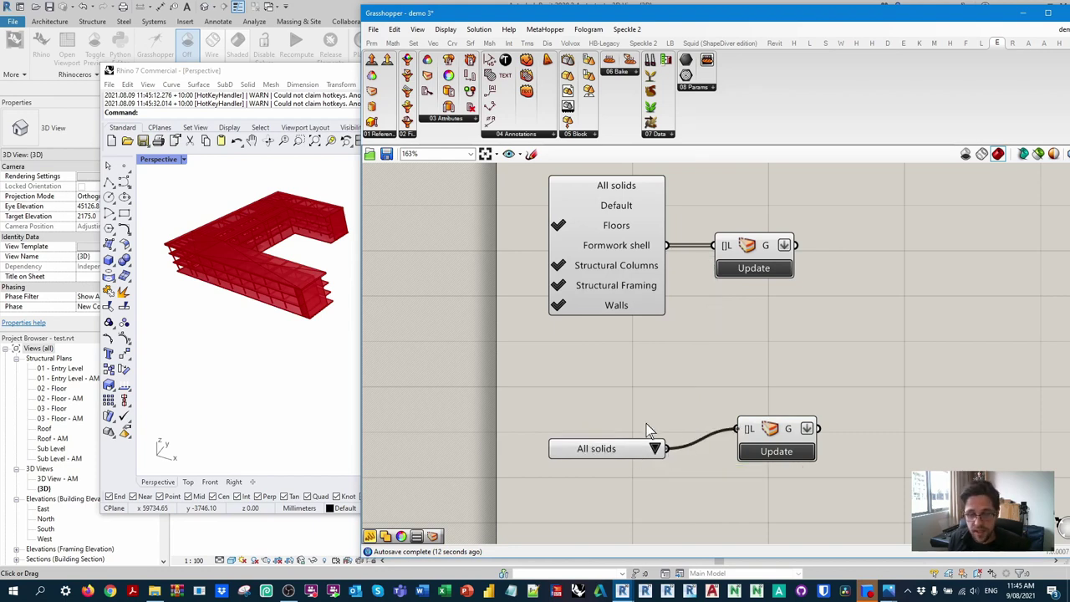
drag(643, 448, 630, 431)
Set the new value list to the Formwork shell layer, returning 1842 referenced Breps
click(667, 420)
click(712, 468)
click(636, 466)
drag(795, 430, 775, 431)
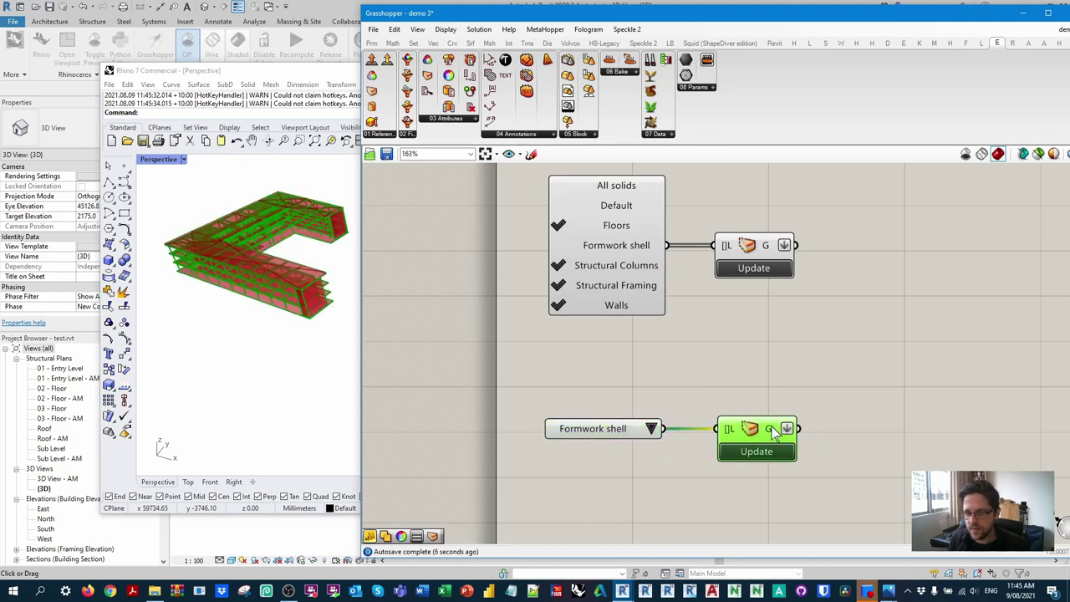
mouse_move(772, 429)
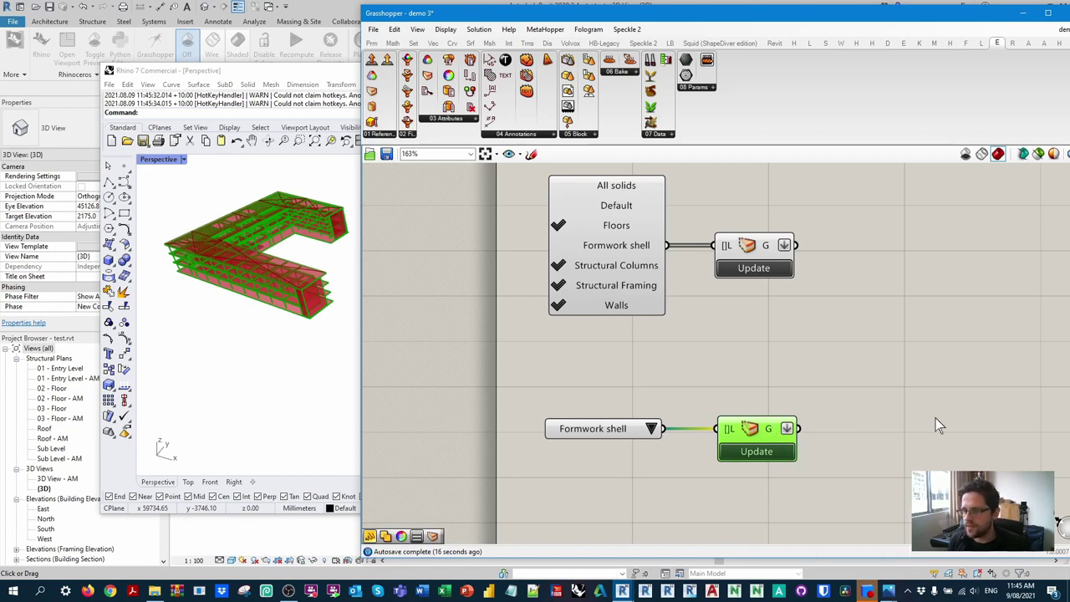
double_click(643, 399)
key(Escape)
Add an Area component fed by the Formwork shell Breps, returning 1842 area values
double_click(602, 329)
text(area)
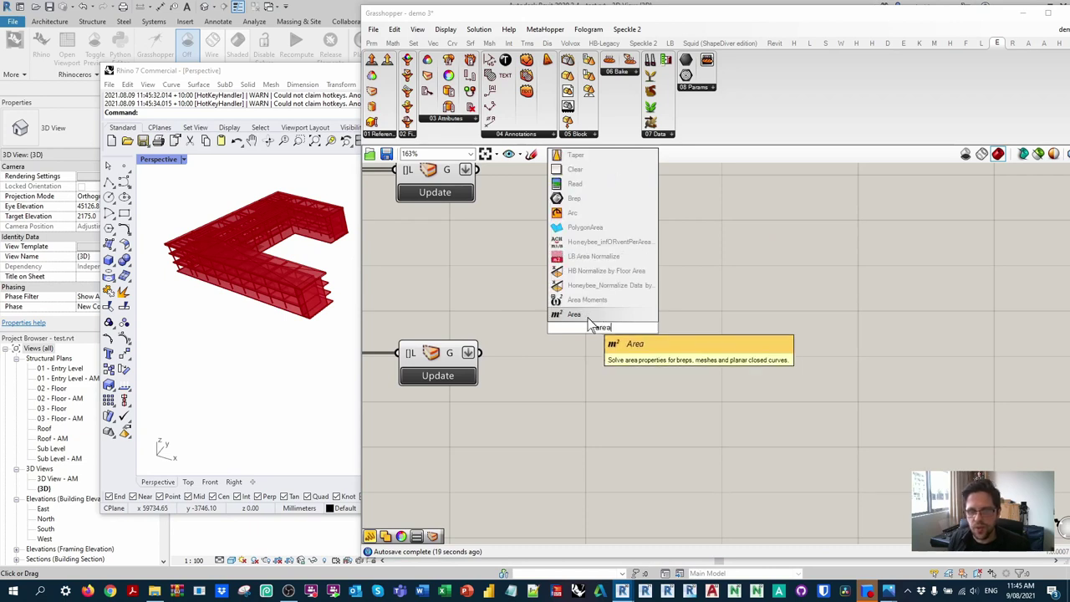
key(Return)
drag(576, 328, 483, 354)
drag(602, 327, 542, 358)
click(615, 302)
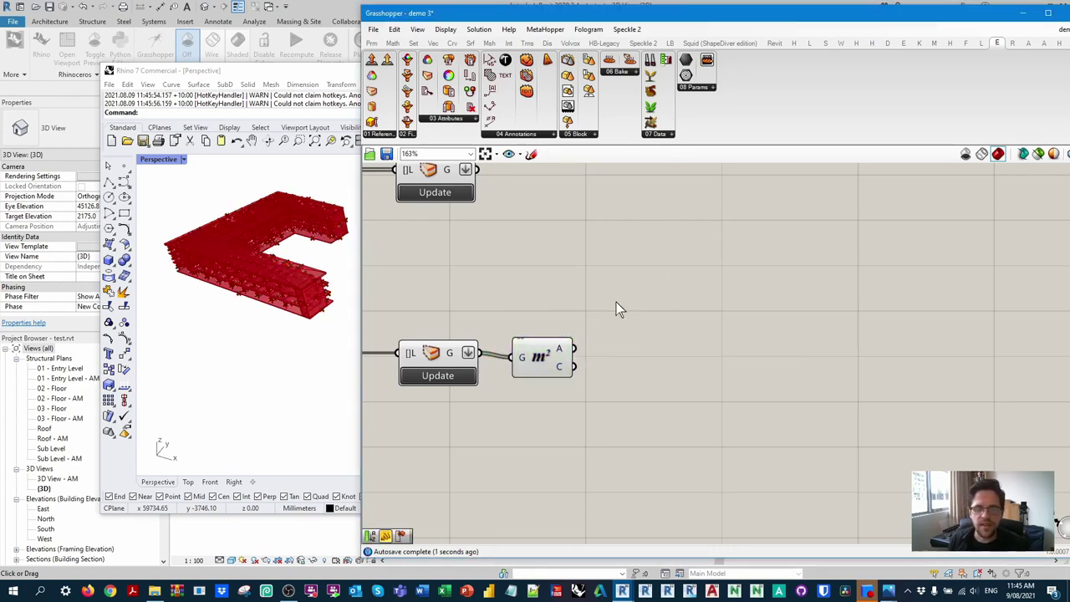
click(564, 353)
mouse_move(559, 356)
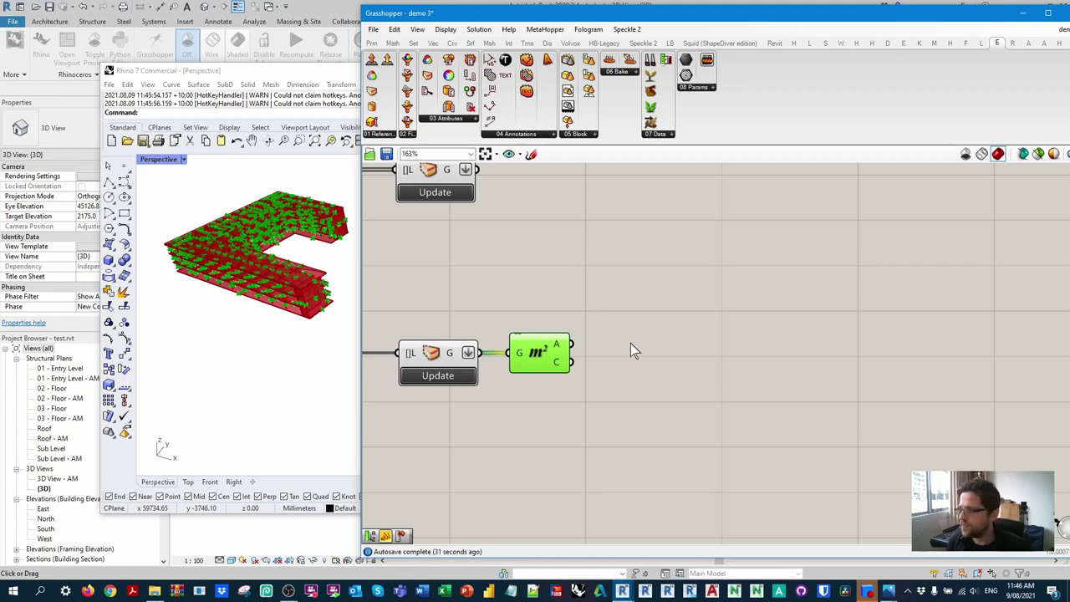
scroll(632, 351, up, 2)
Place a Collision One|Many component from the Intersect physical components
click(664, 317)
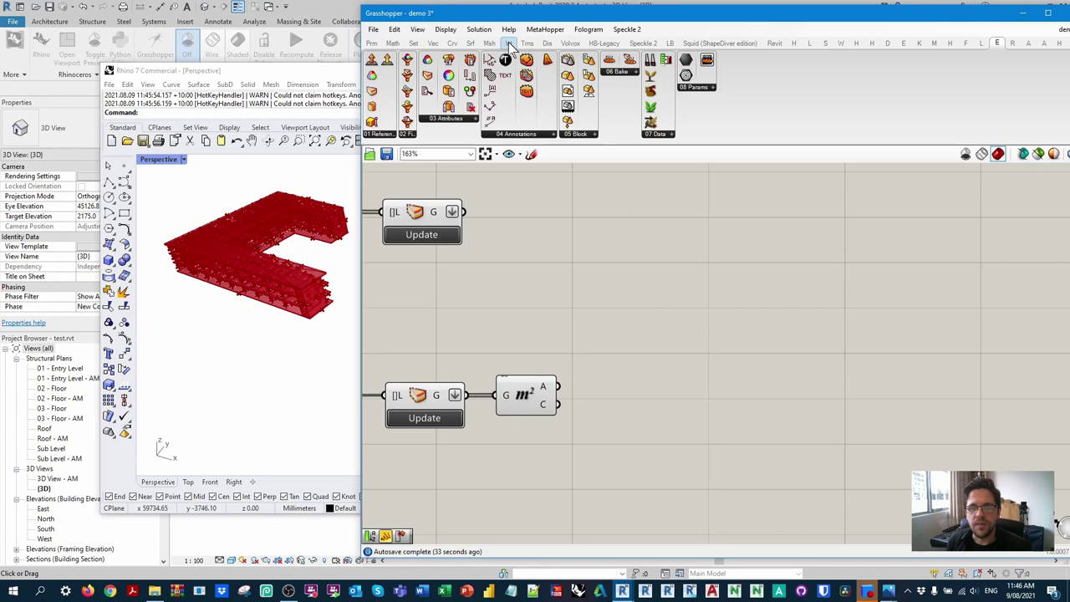
click(508, 43)
click(455, 87)
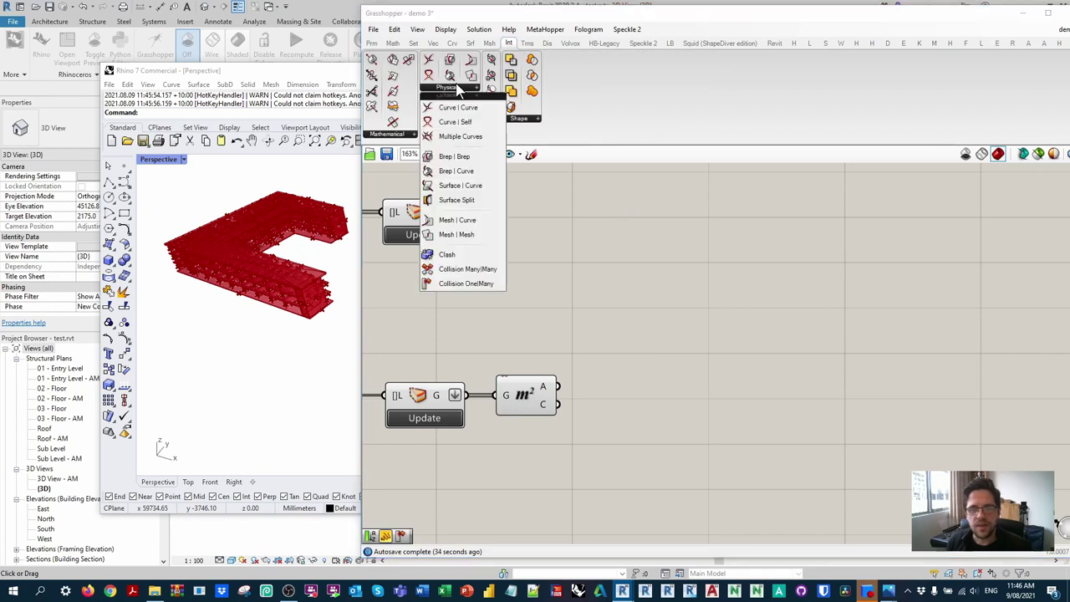
click(464, 283)
click(651, 295)
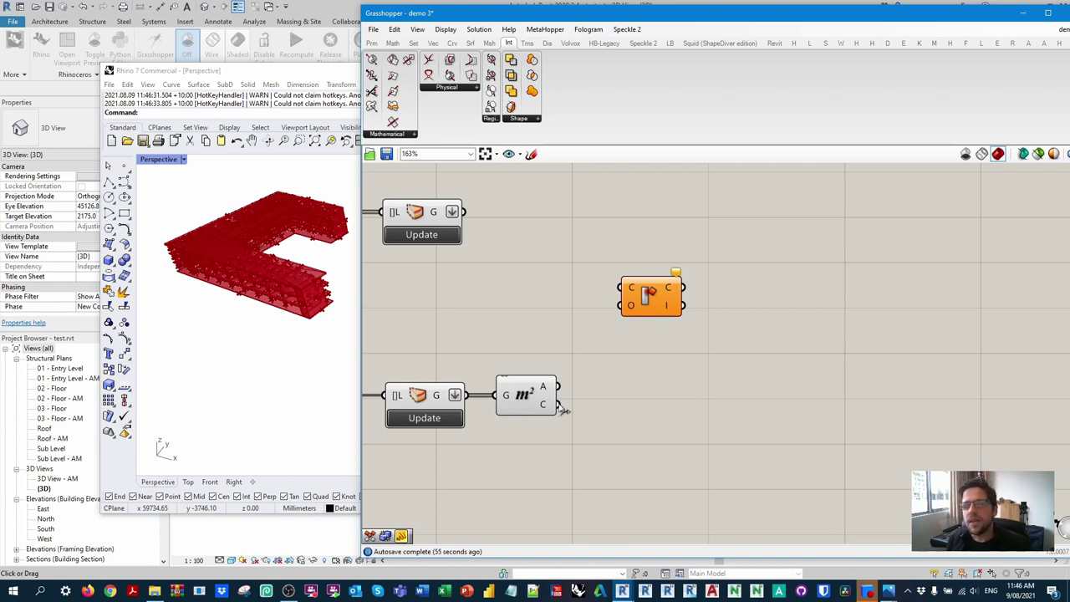
Feed area centroids into Collision C and top Update geometry into O, then save
drag(561, 407, 656, 299)
click(629, 257)
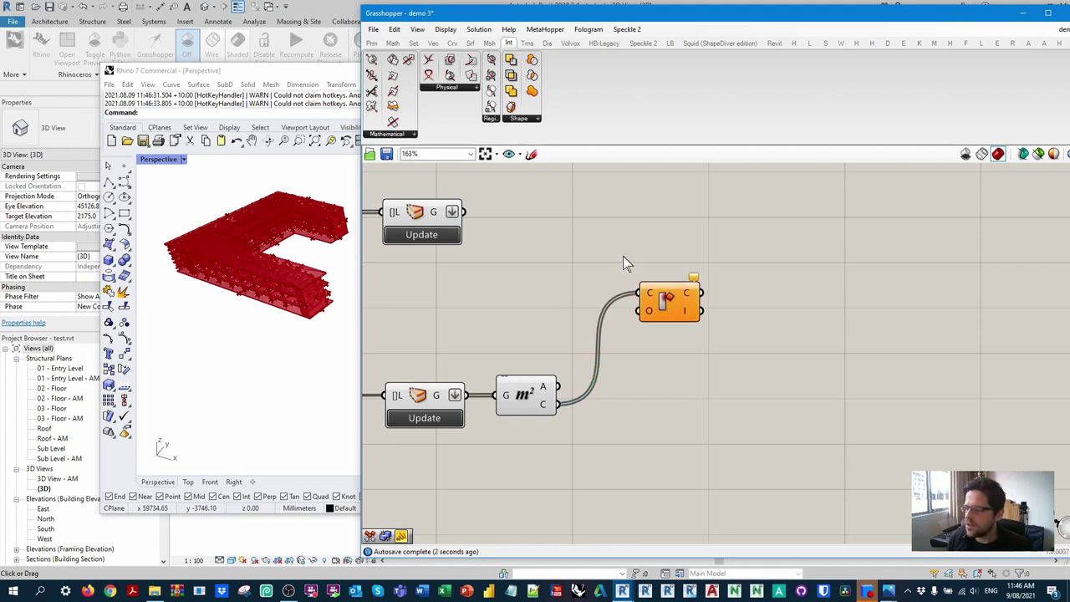
drag(639, 311, 470, 213)
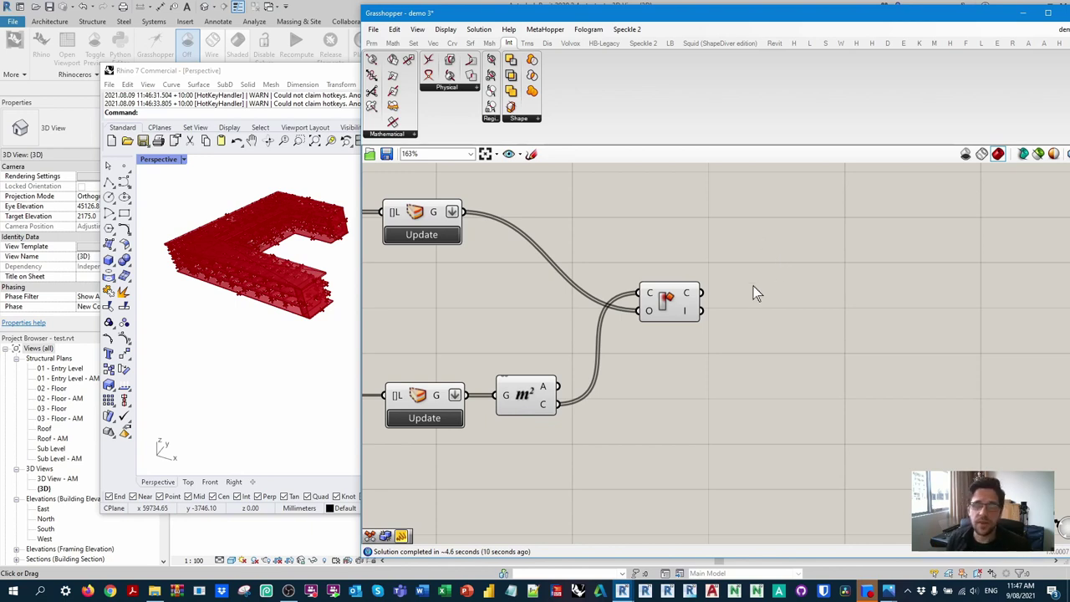
right_drag(776, 299, 679, 290)
key(ctrl+s)
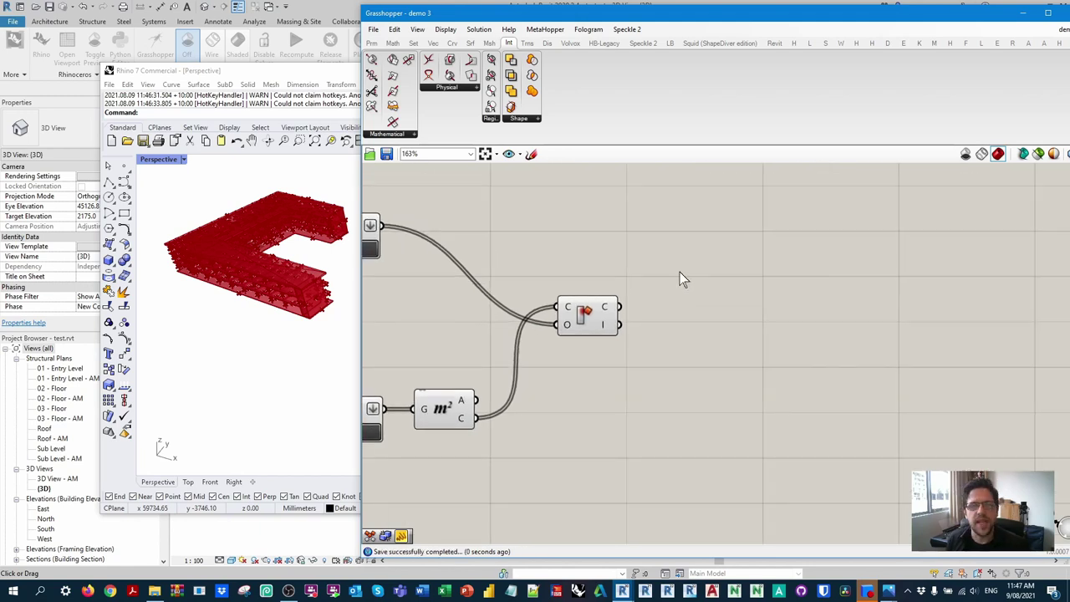
mouse_move(602, 327)
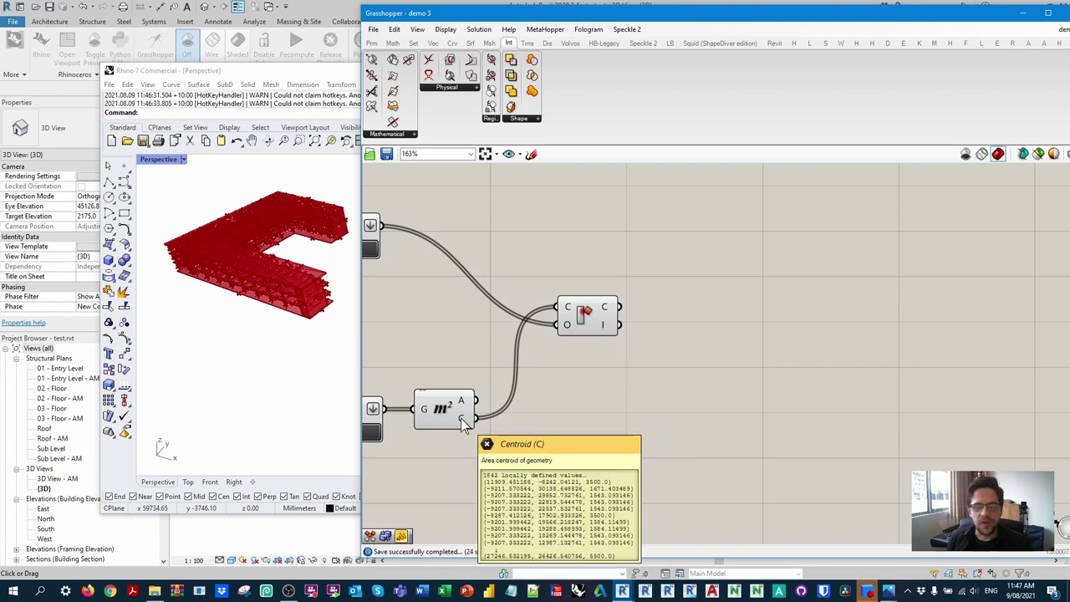
mouse_move(611, 330)
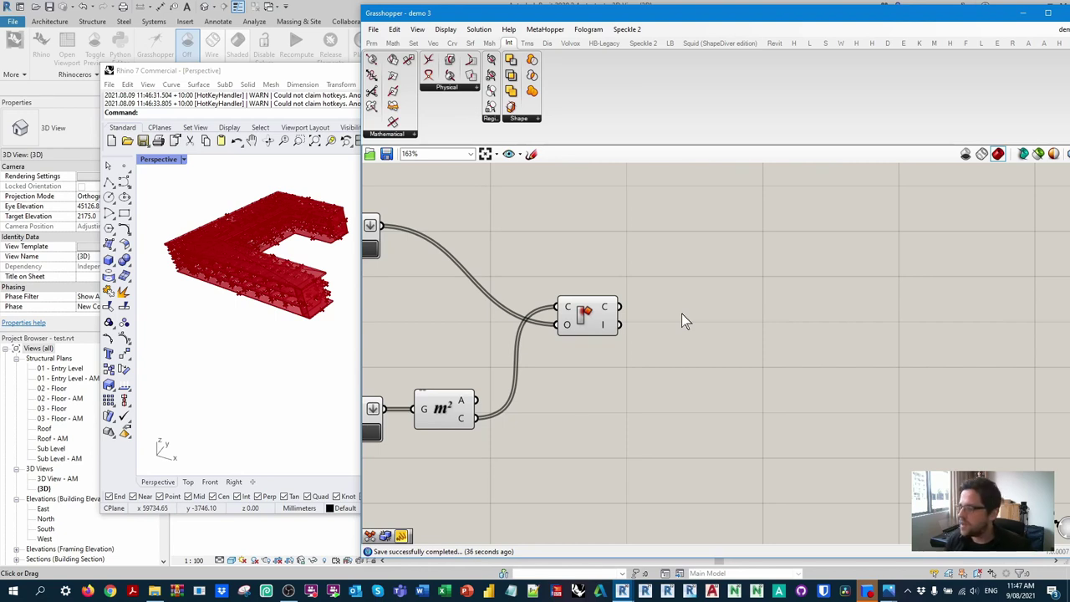
Add a Create Set component fed by the collision indices, giving 557 distinct values
right_drag(691, 310, 604, 281)
double_click(624, 276)
text(create set)
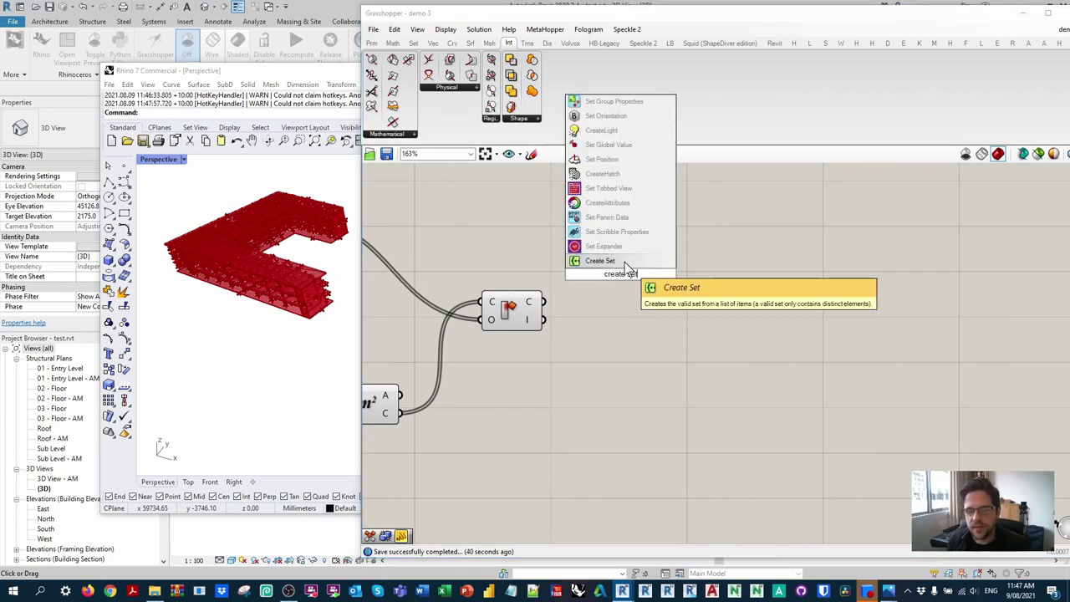
click(625, 264)
drag(544, 318, 622, 269)
mouse_move(639, 264)
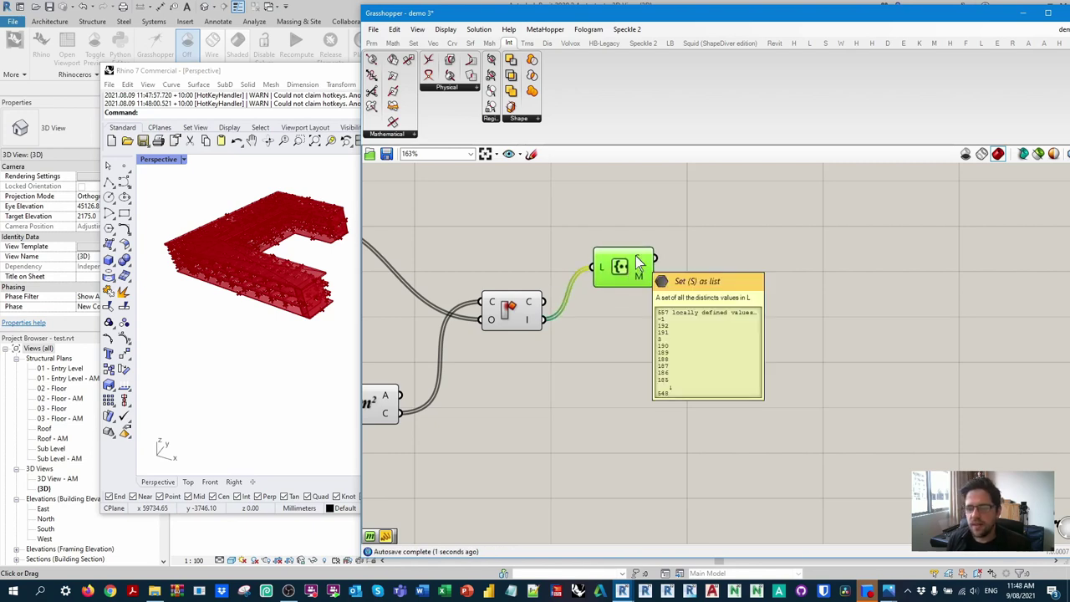
Make room on the canvas and search for 'set member'
right_drag(455, 244, 567, 248)
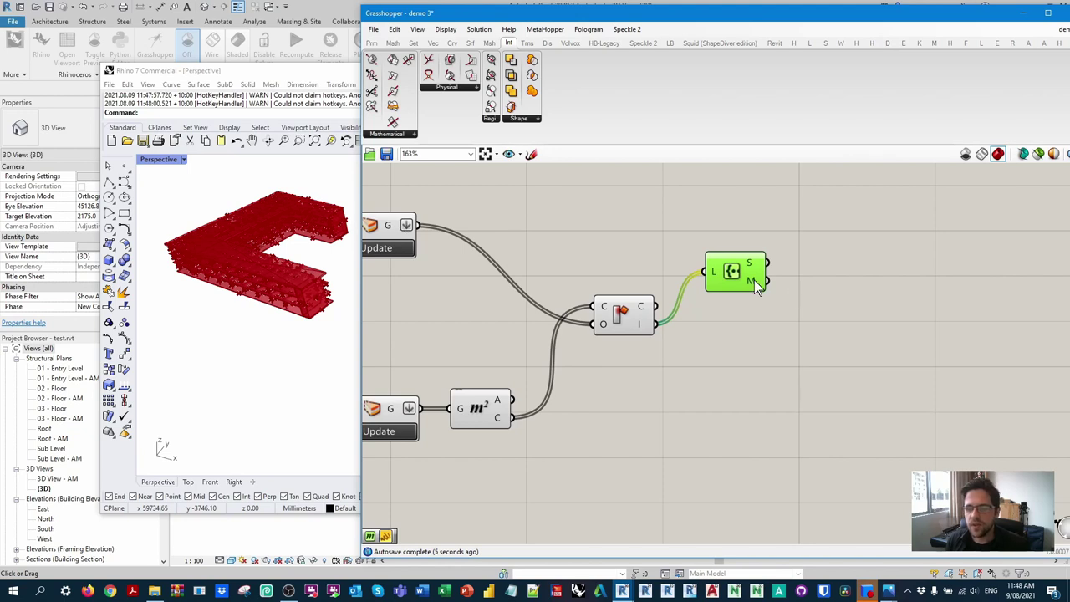
mouse_move(754, 280)
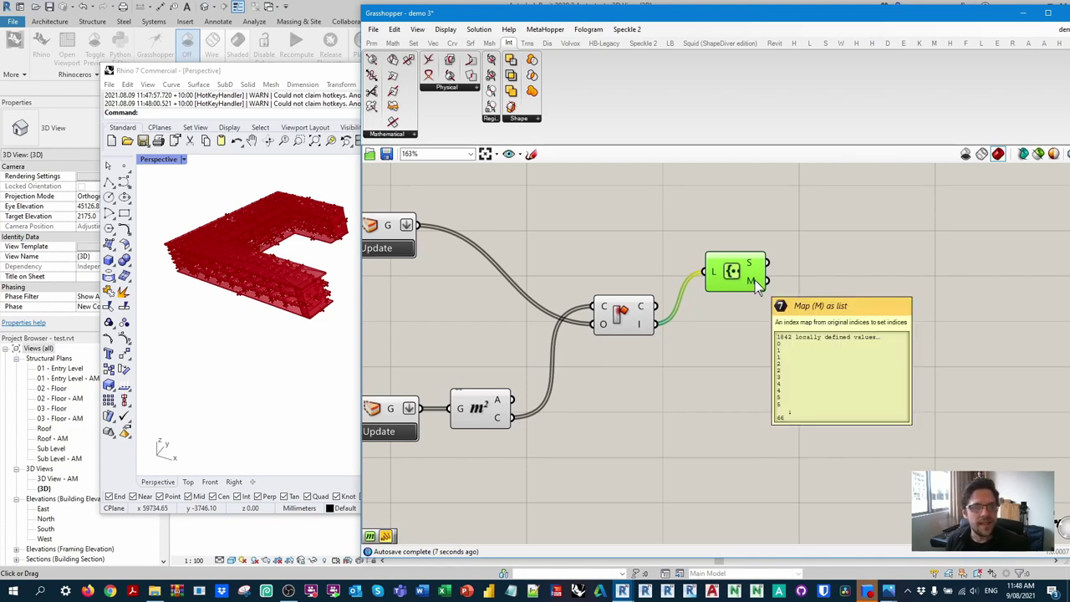
right_drag(815, 288, 705, 294)
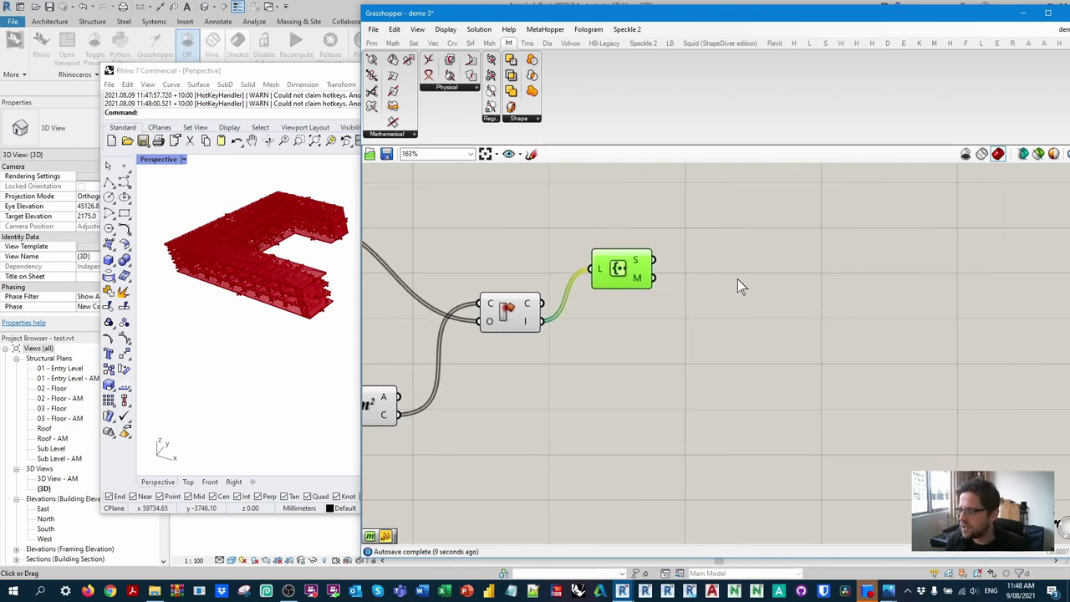
double_click(735, 276)
text(set member)
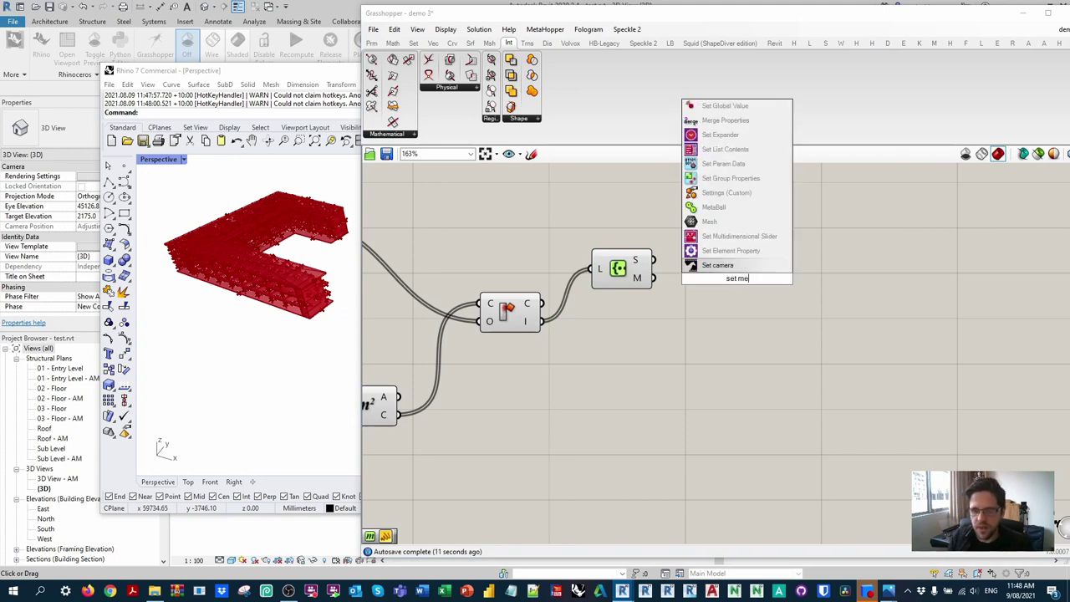
Place a Member Index component with the collision indices wired into S
click(769, 341)
double_click(767, 335)
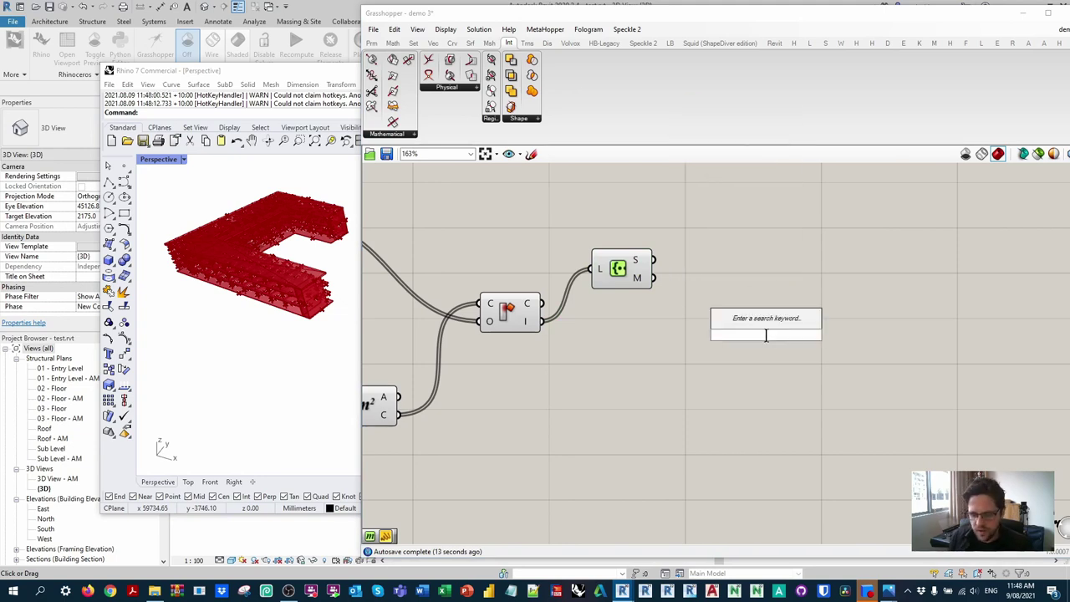
text(member)
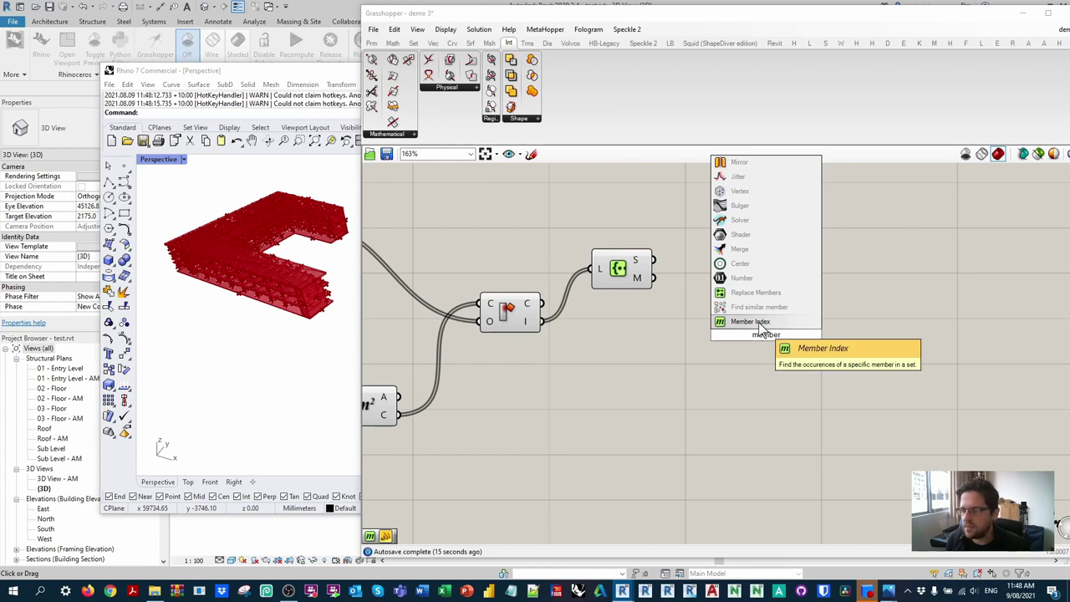
click(751, 321)
drag(762, 332, 756, 333)
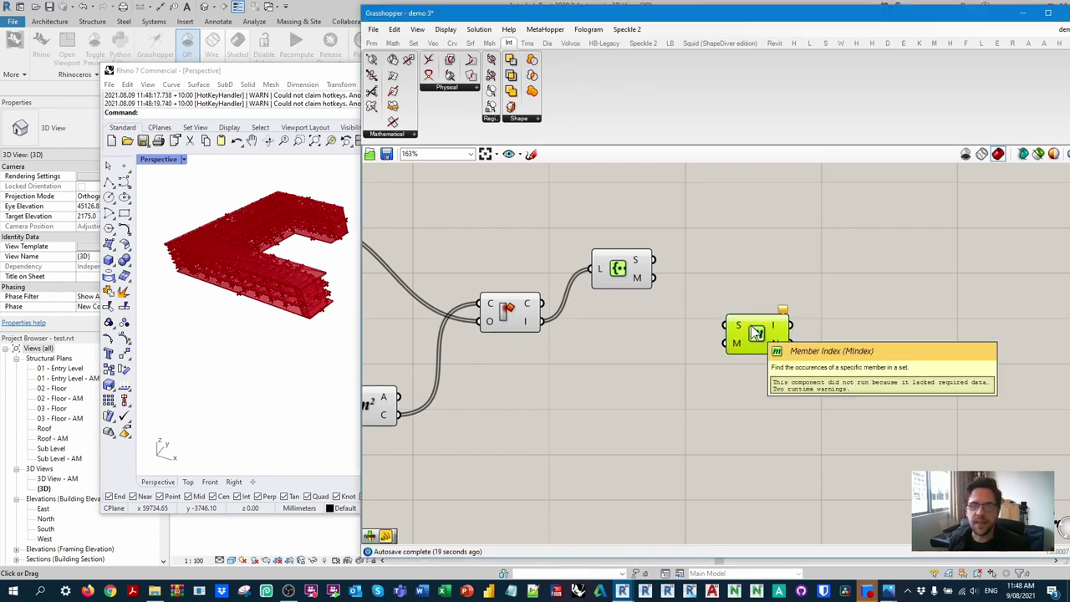
drag(542, 321, 763, 326)
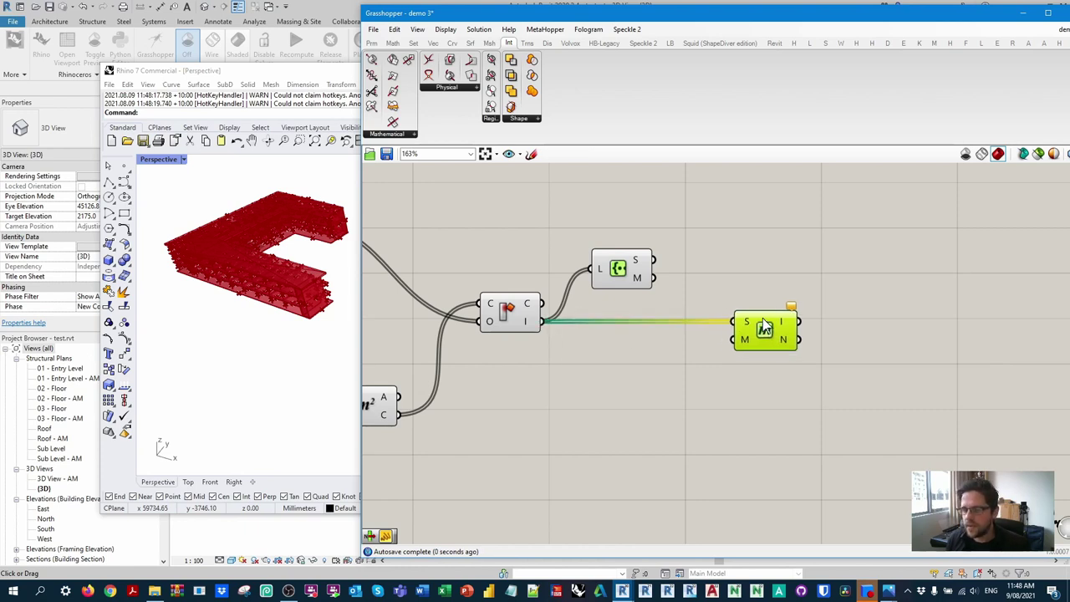
Graft Member Index's M input and connect the Create Set map into it
right_click(747, 339)
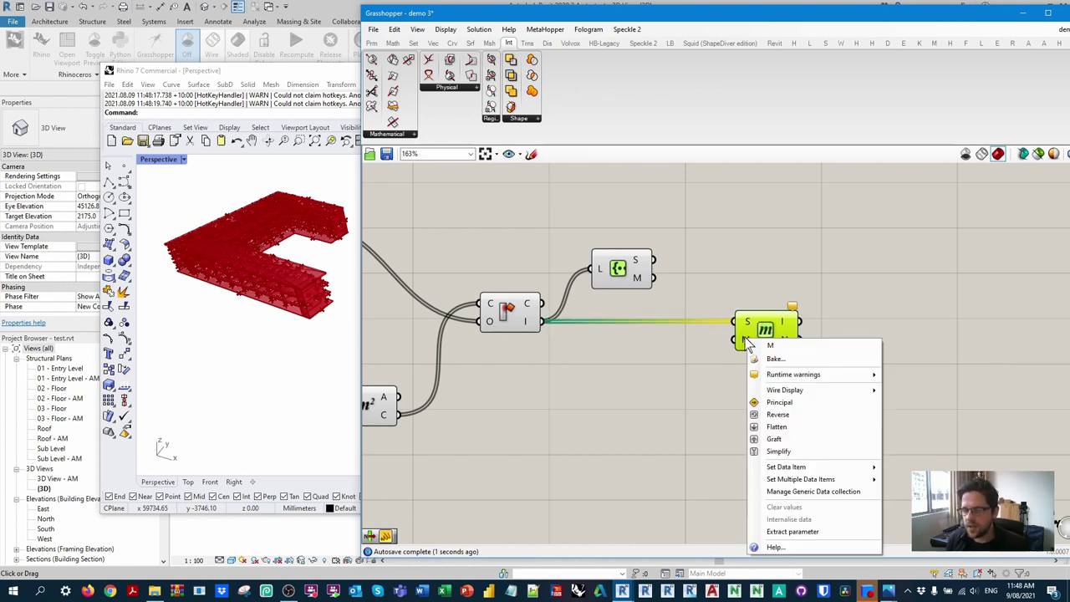
click(807, 443)
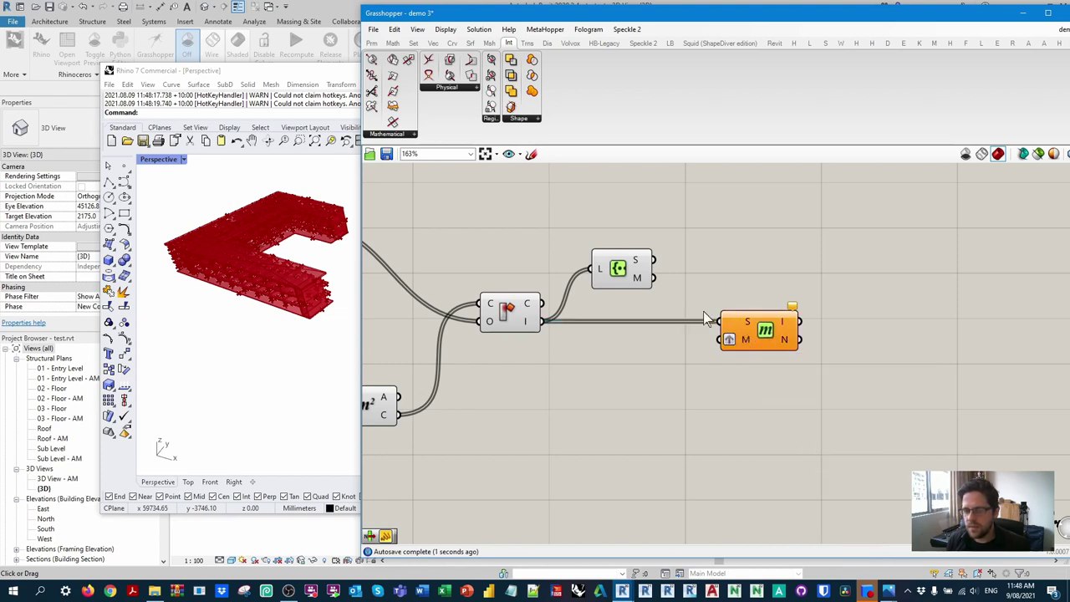
drag(657, 282, 724, 339)
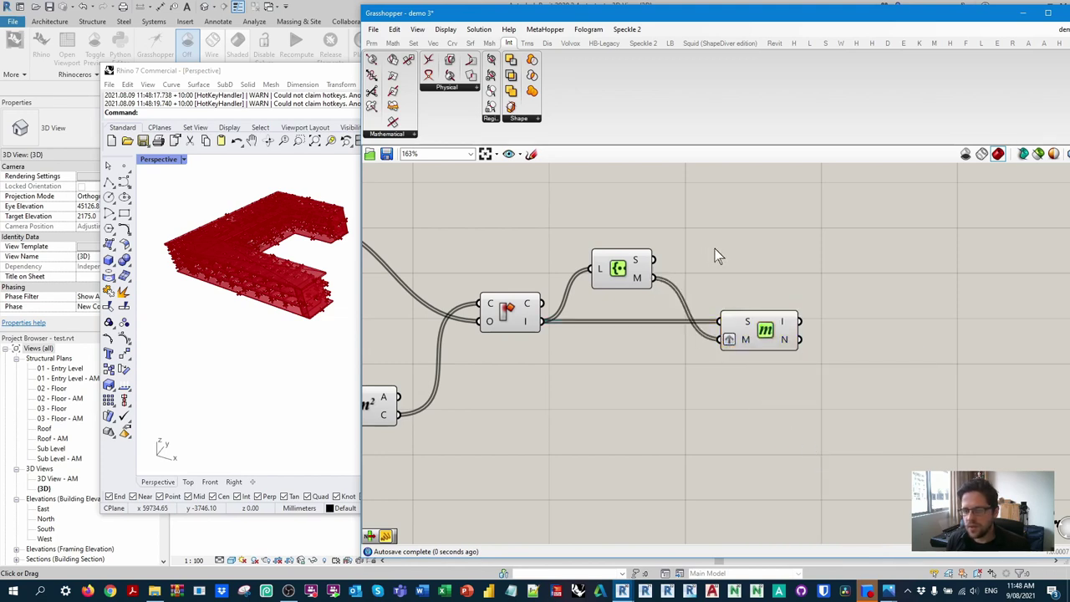
right_drag(824, 279, 748, 306)
scroll(748, 306, up, 2)
mouse_move(705, 310)
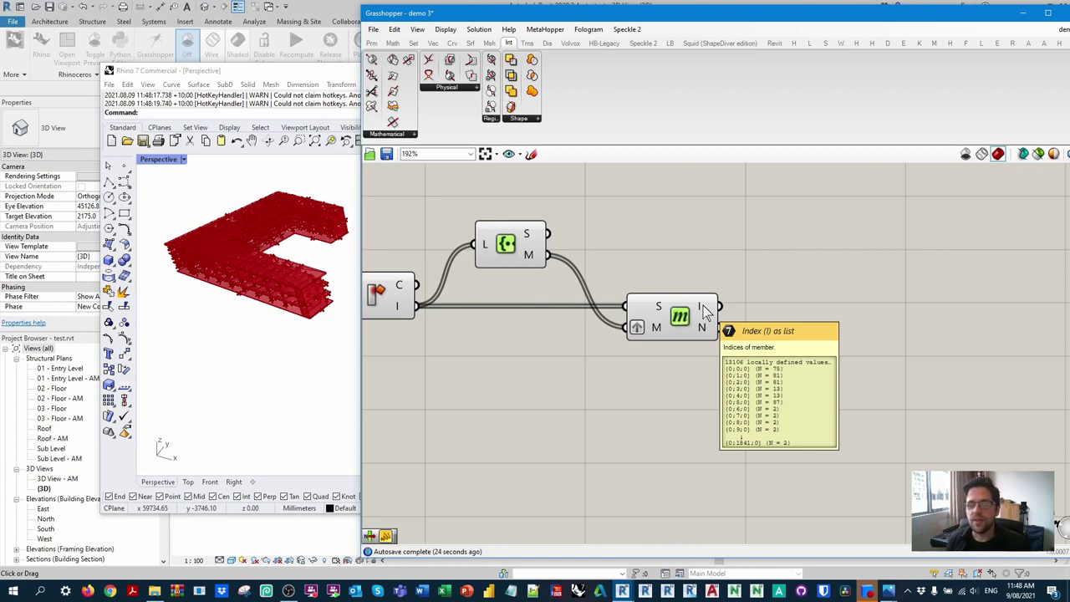
Place a List Item component beside Member Index
scroll(861, 311, down, 1)
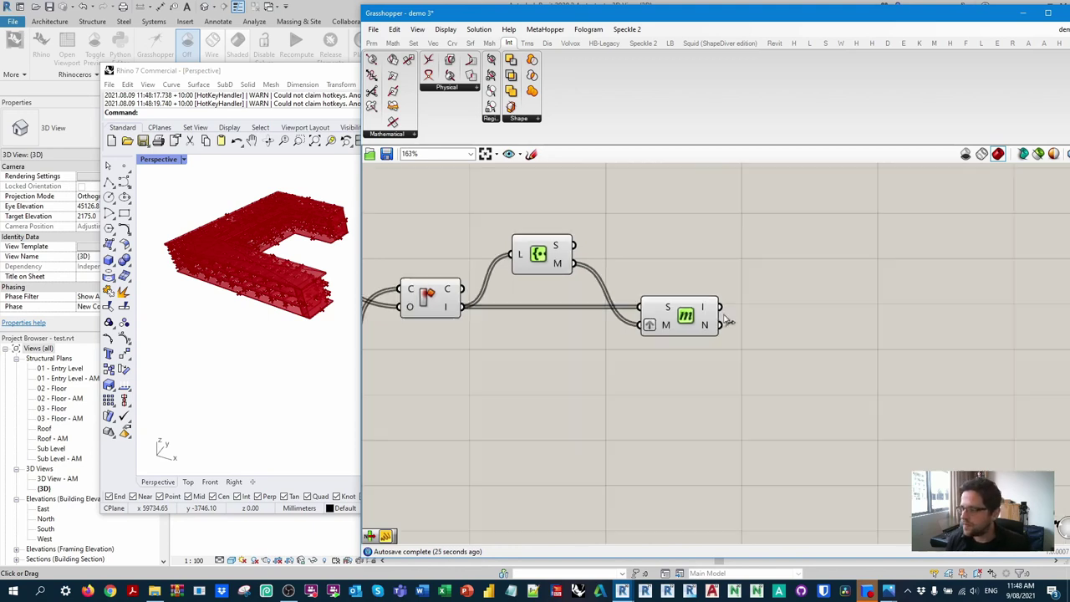
double_click(865, 299)
text(list item)
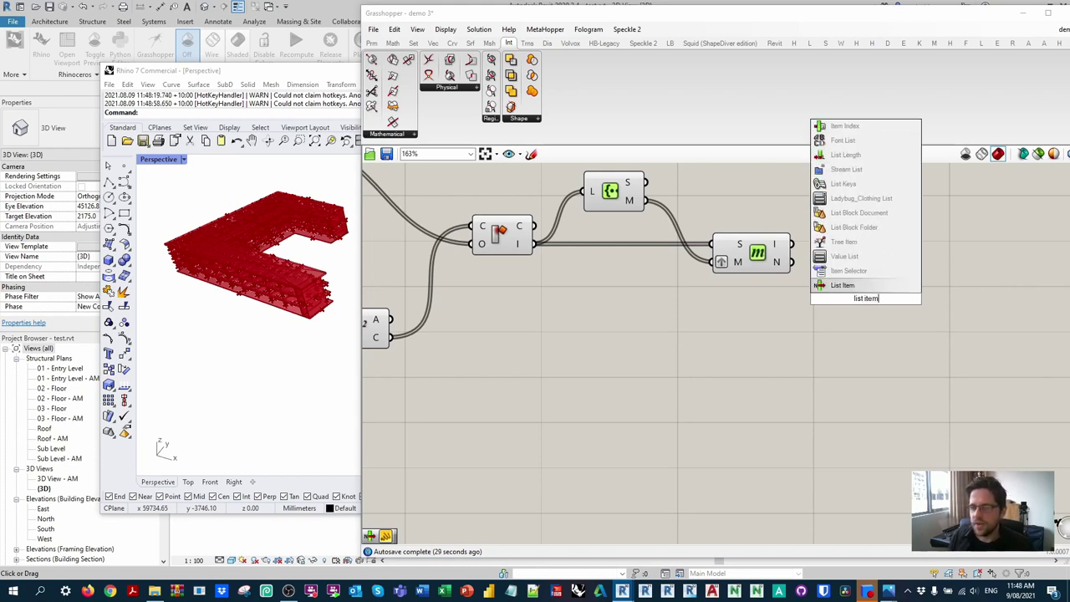
click(842, 285)
right_drag(867, 266, 796, 211)
drag(802, 254, 852, 287)
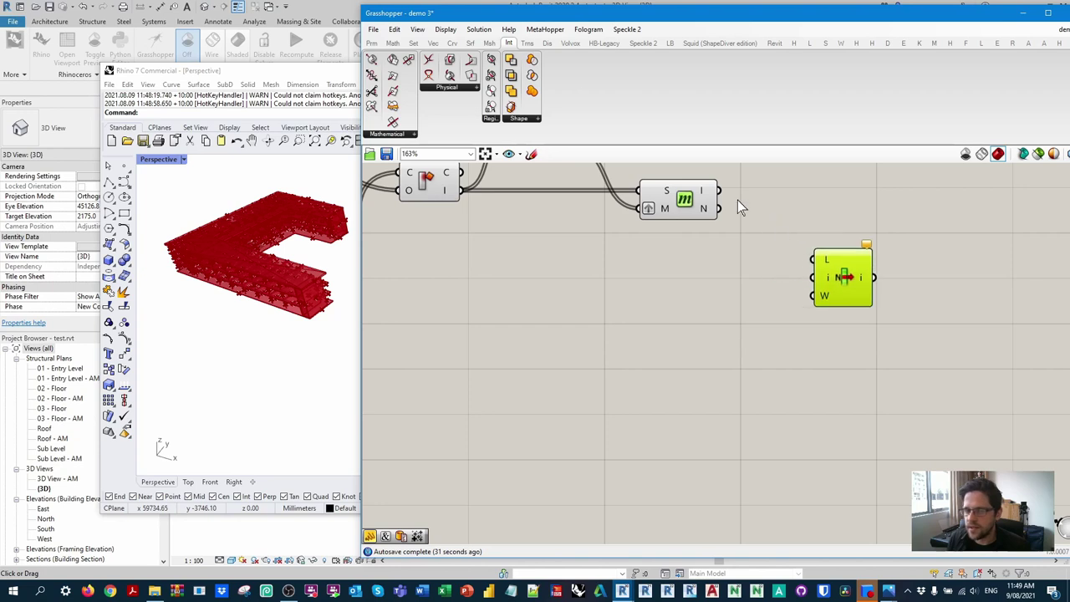
Wire the member indices into List Item's i and the m² areas into L
drag(719, 192, 816, 279)
scroll(795, 310, down, 2)
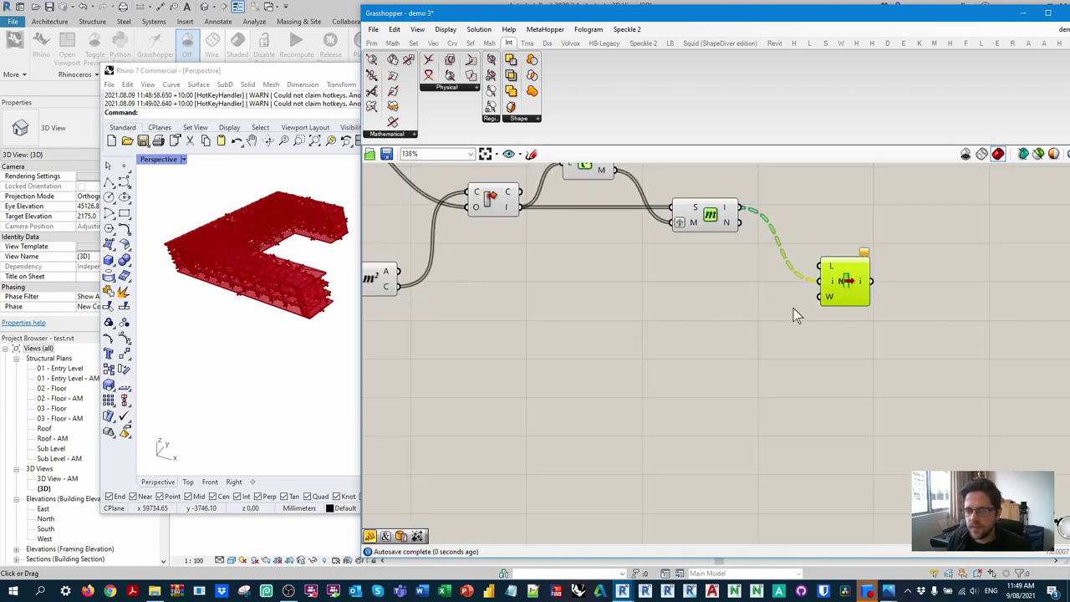
right_drag(431, 277, 492, 277)
drag(467, 274, 913, 266)
right_drag(921, 243, 841, 262)
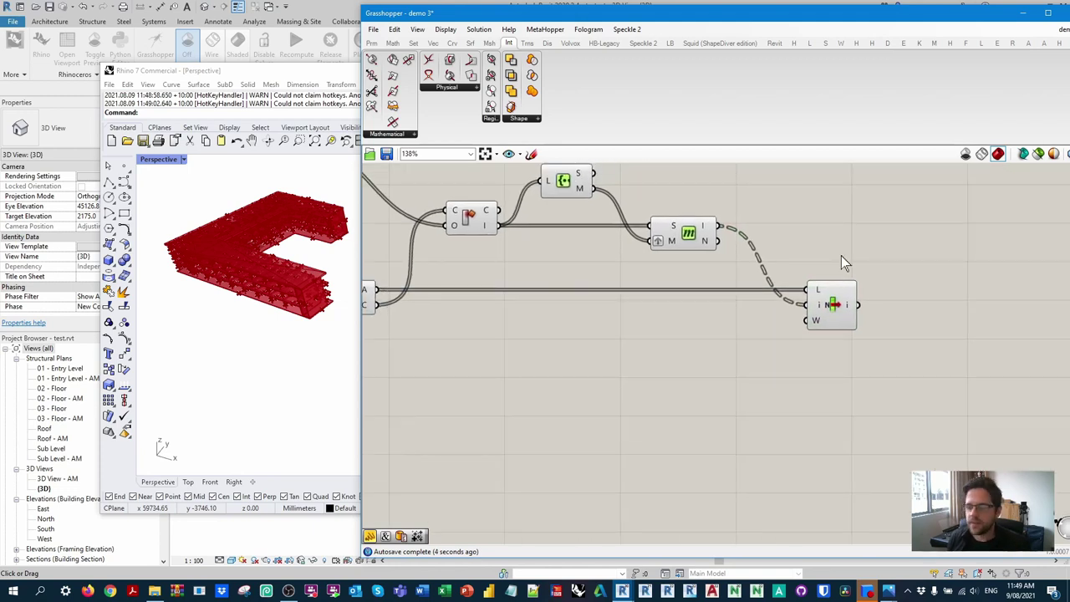
right_drag(855, 241, 757, 338)
Add a second List Item with the top Update geometry as its list
double_click(695, 246)
text(list item)
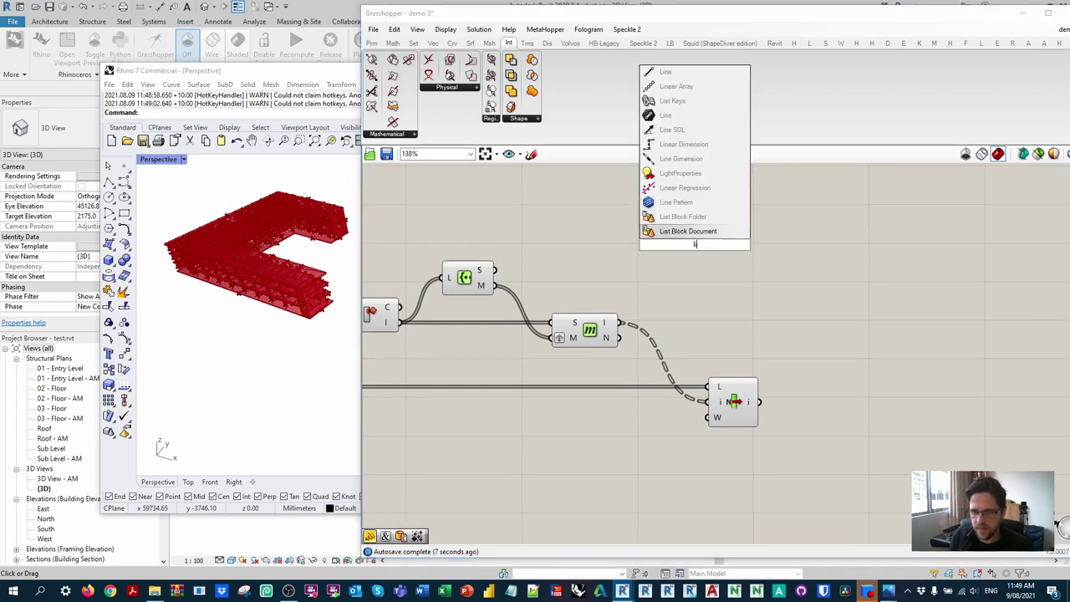
click(698, 237)
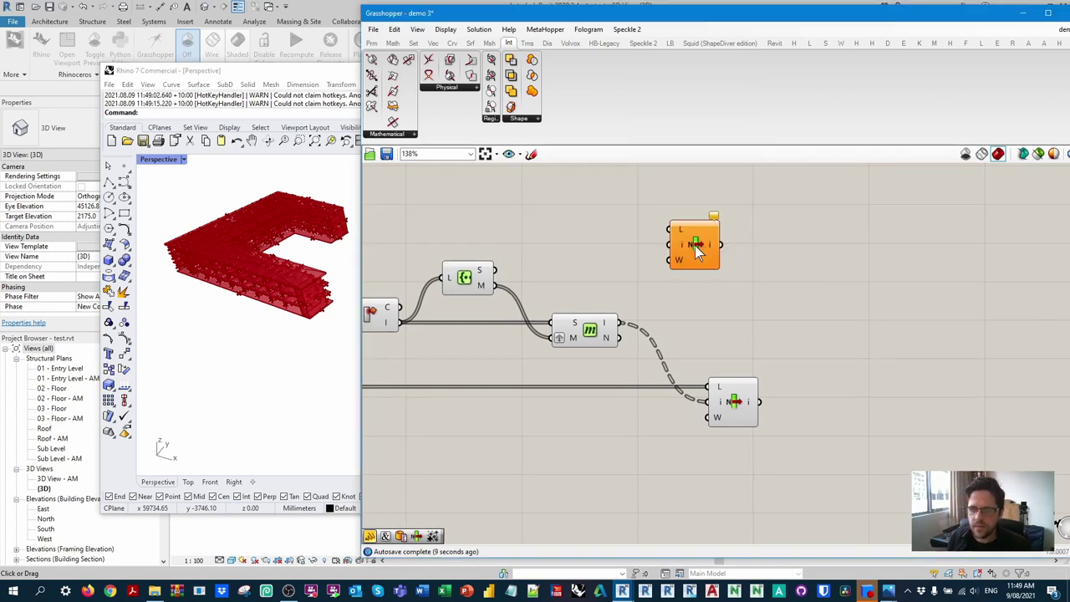
right_drag(538, 222, 761, 217)
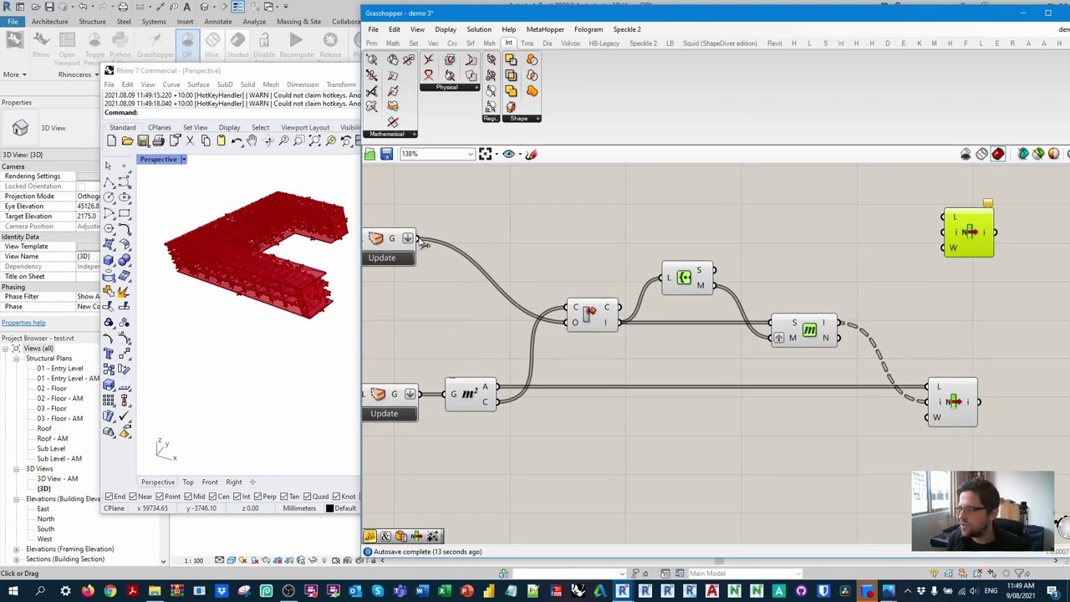
drag(420, 240, 971, 249)
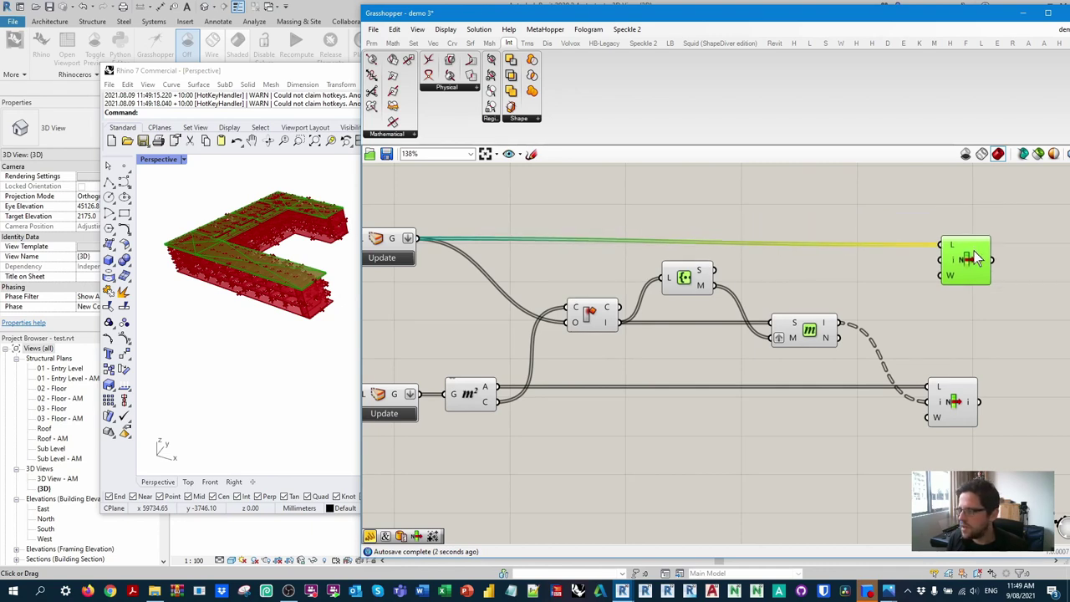
Flatten the second List Item's i input and feed it the Create Set values
scroll(846, 275, up, 2)
right_click(884, 254)
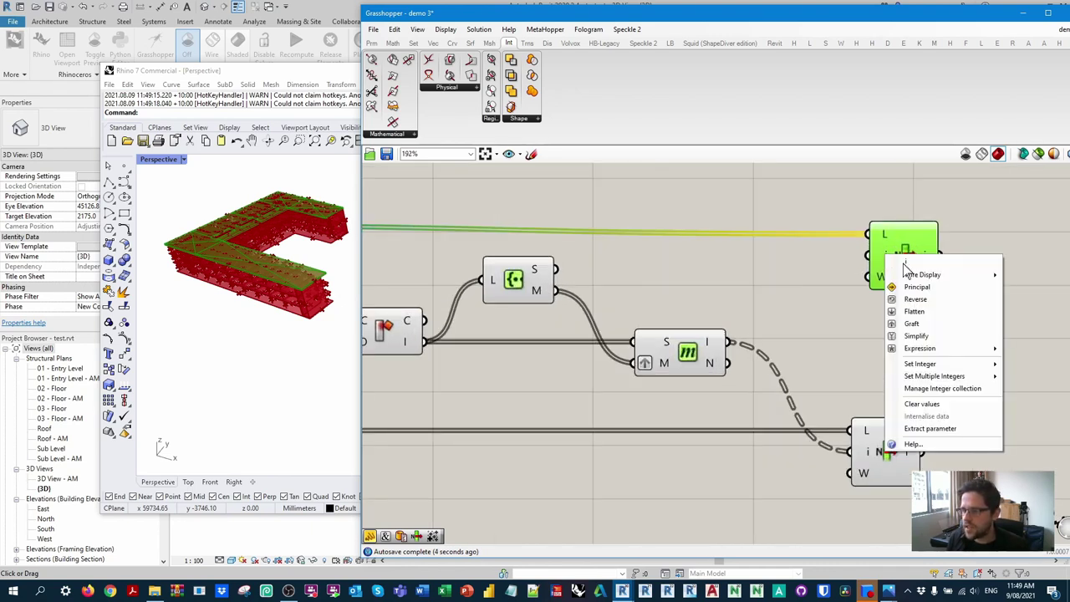
click(920, 313)
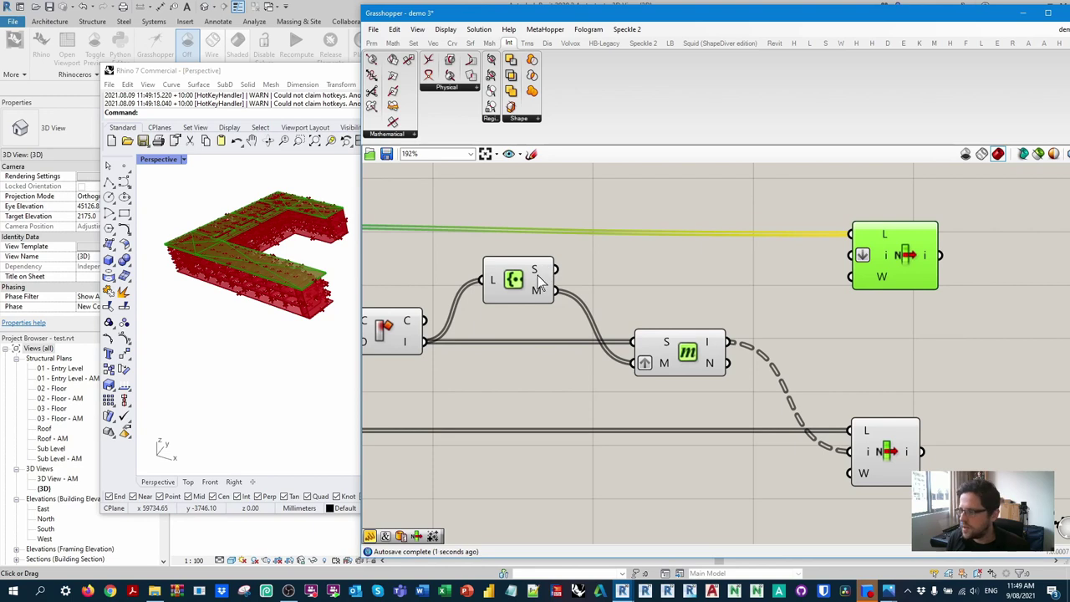
mouse_move(539, 282)
drag(555, 268, 893, 234)
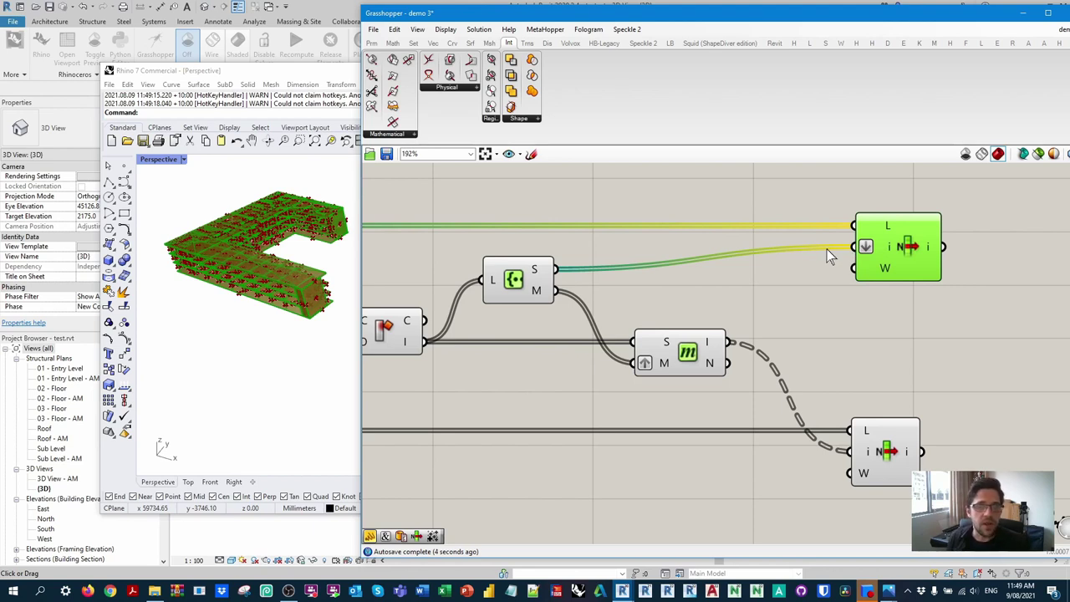
Shift the upper List Item left and inspect both List Item outputs
drag(896, 231, 833, 242)
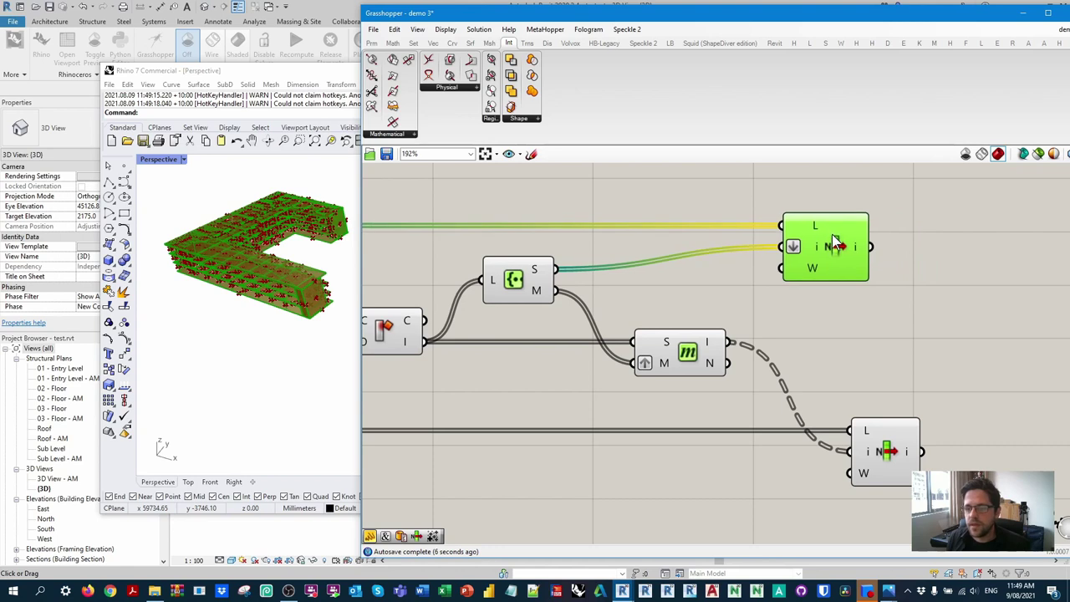
mouse_move(863, 253)
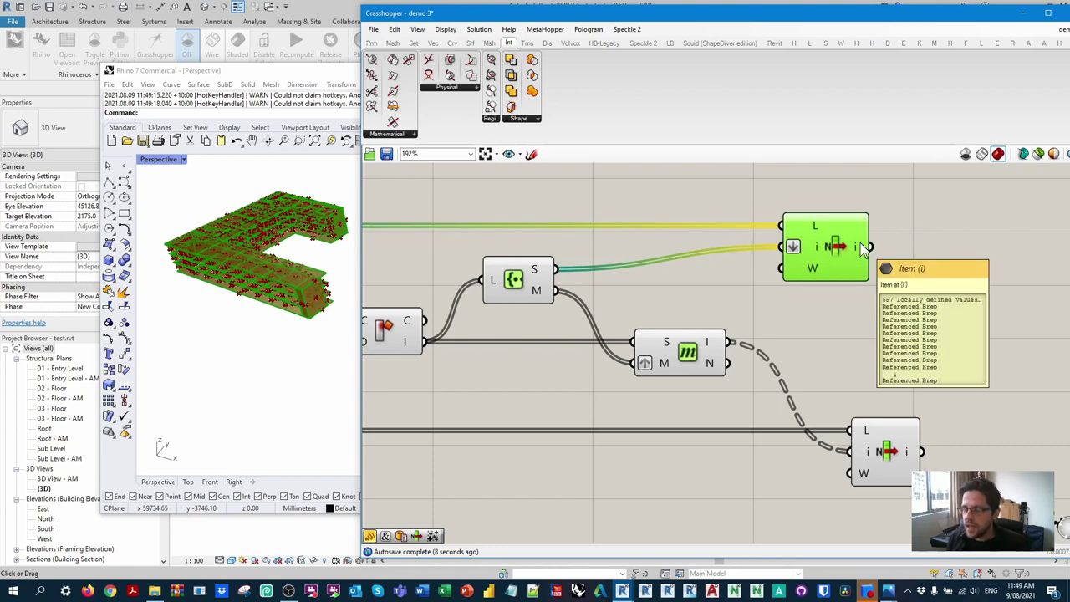
mouse_move(909, 454)
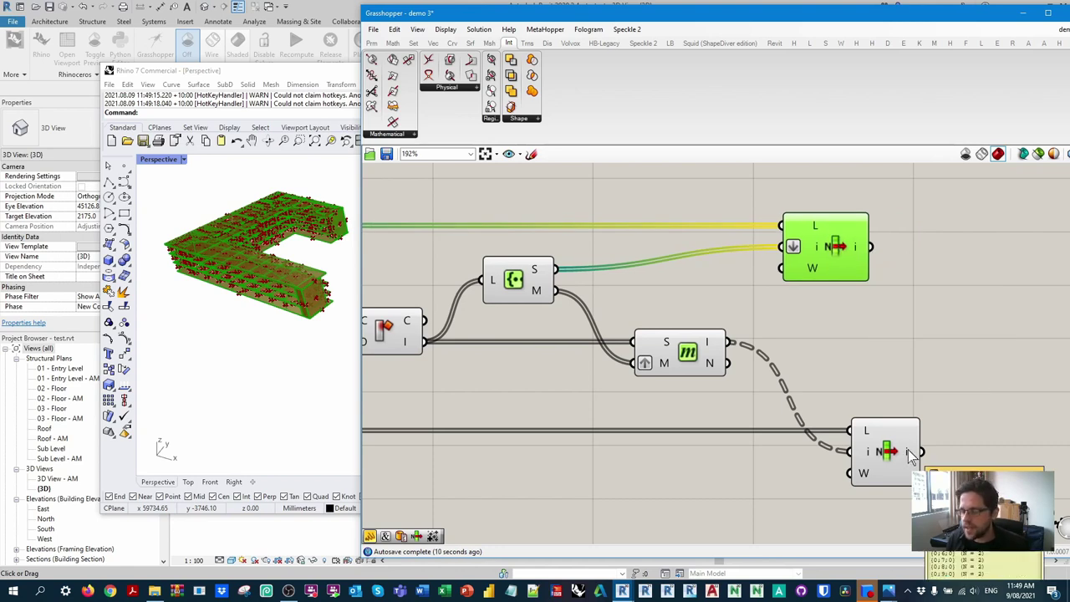
right_drag(909, 453, 766, 284)
mouse_move(766, 284)
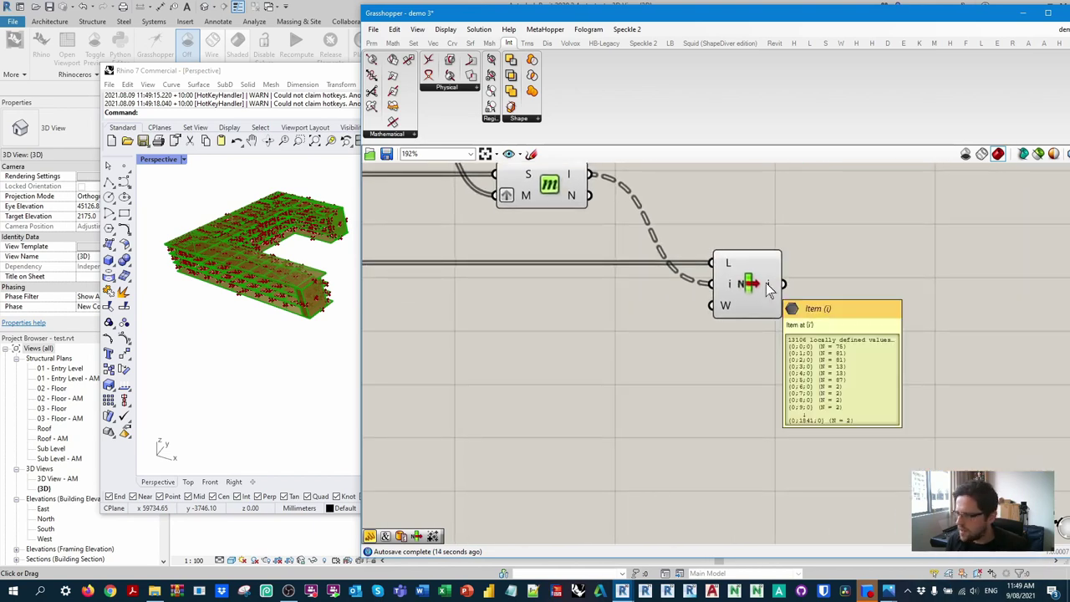
right_drag(773, 249, 1053, 384)
Rewire Member Index's M input to Create Set's S output, yielding 557 branches
click(690, 340)
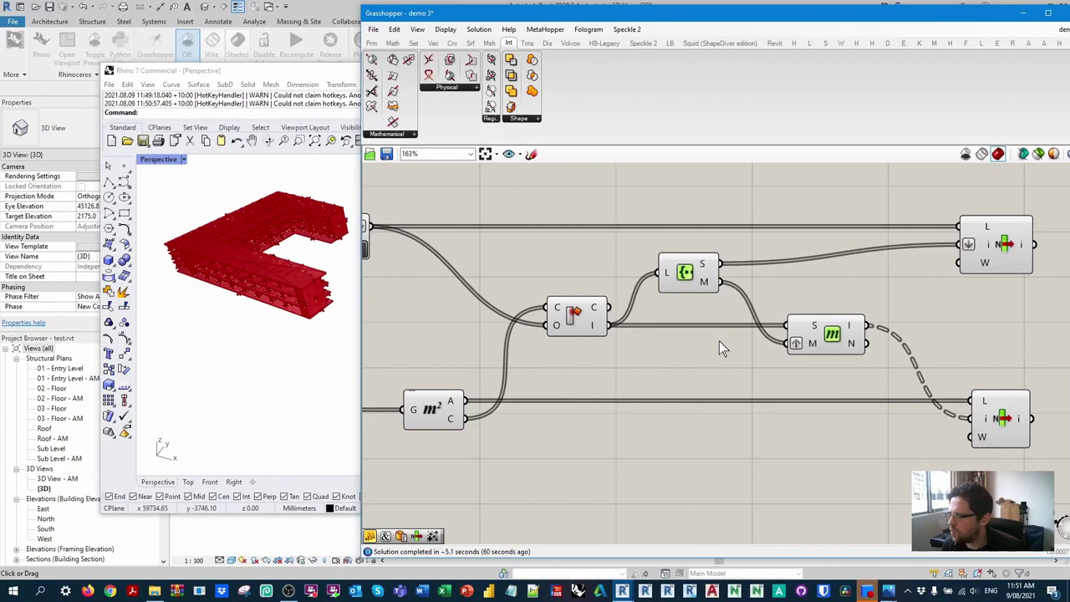
right_drag(718, 341, 706, 345)
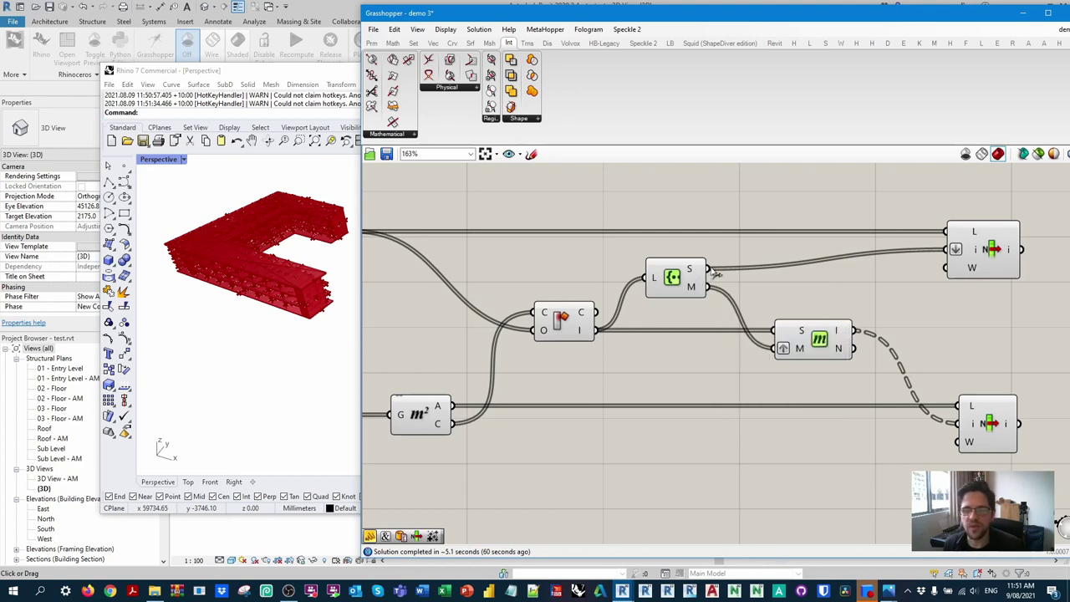
drag(709, 269, 776, 348)
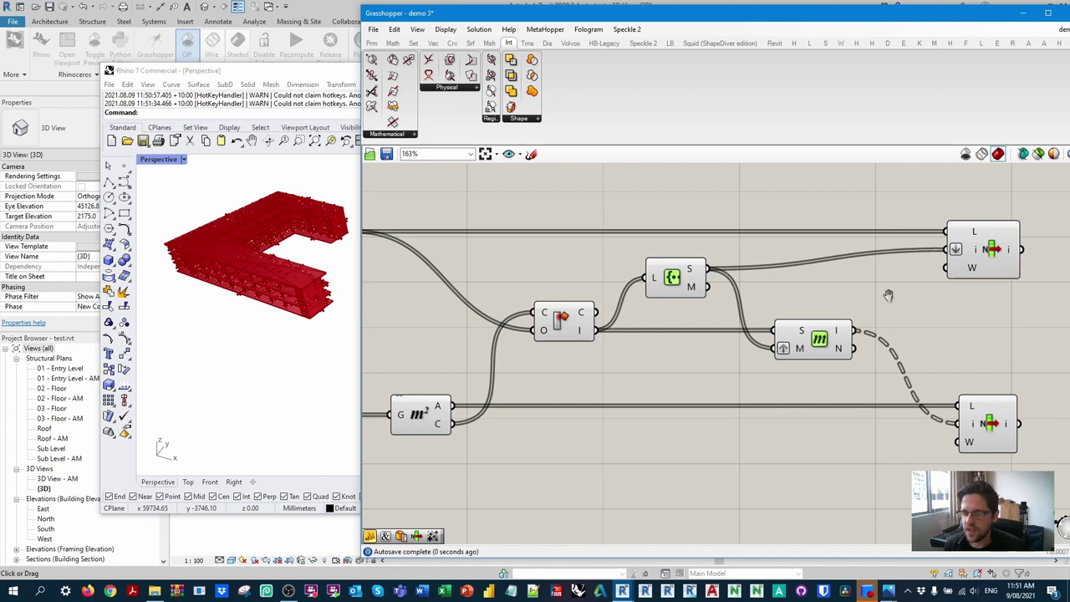
right_drag(887, 295, 776, 269)
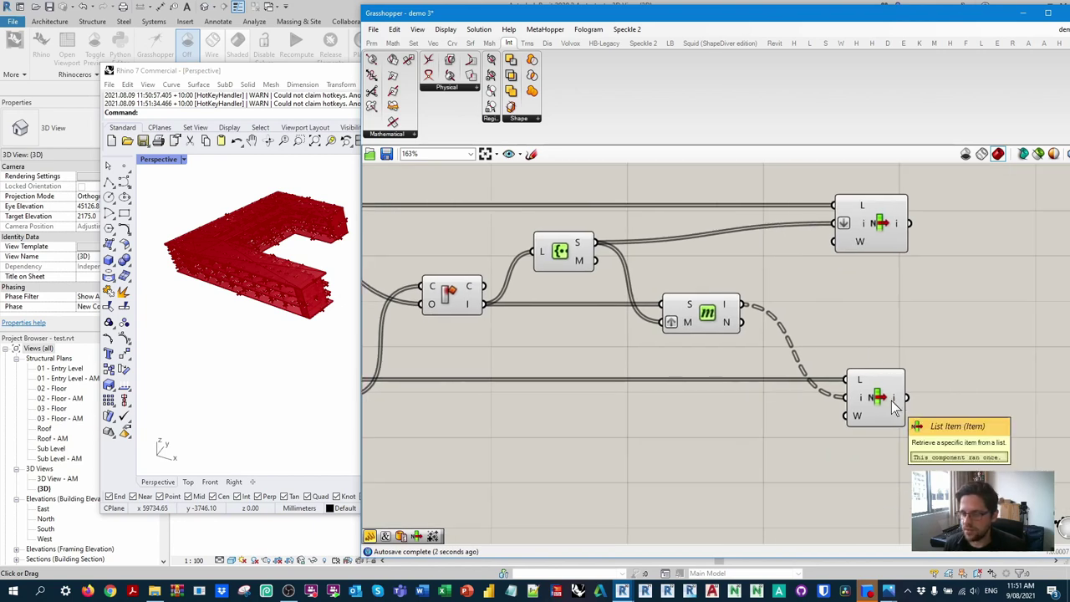
mouse_move(898, 405)
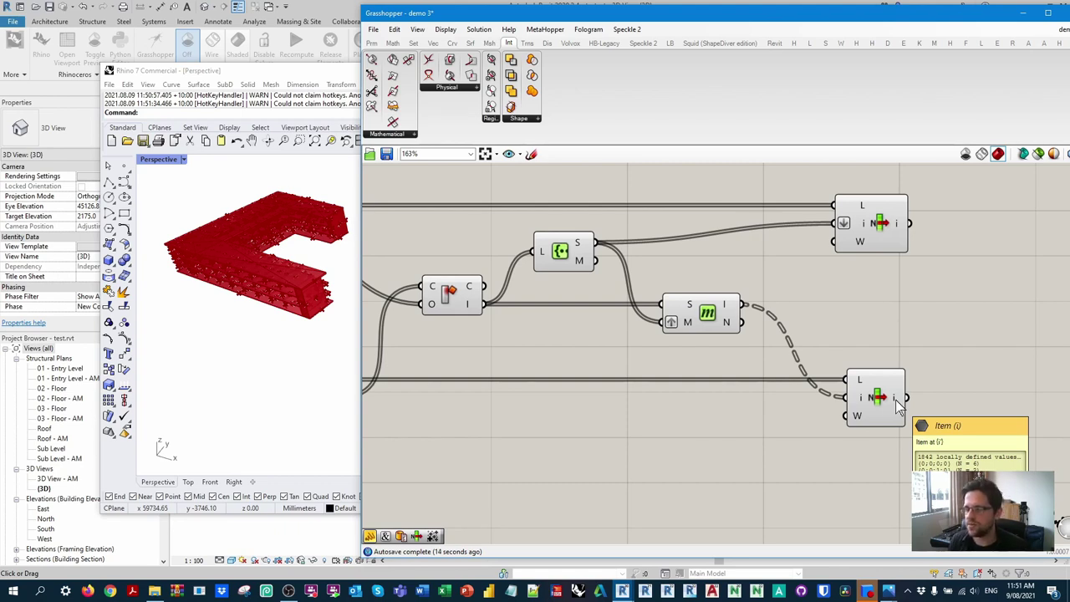
right_drag(508, 264, 621, 272)
scroll(621, 272, up, 2)
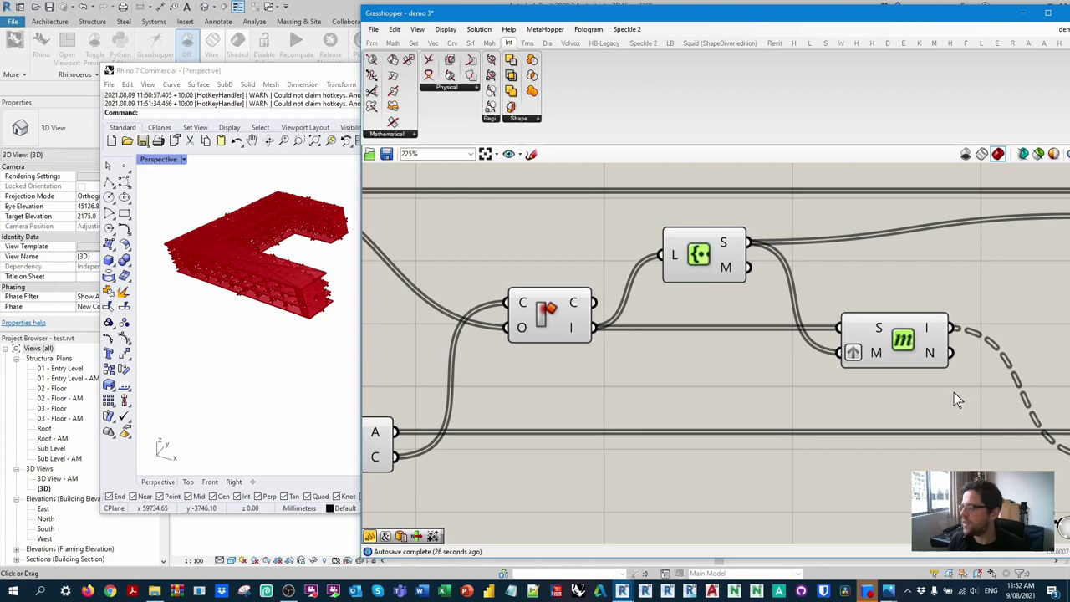
right_drag(953, 392, 945, 395)
scroll(886, 380, down, 4)
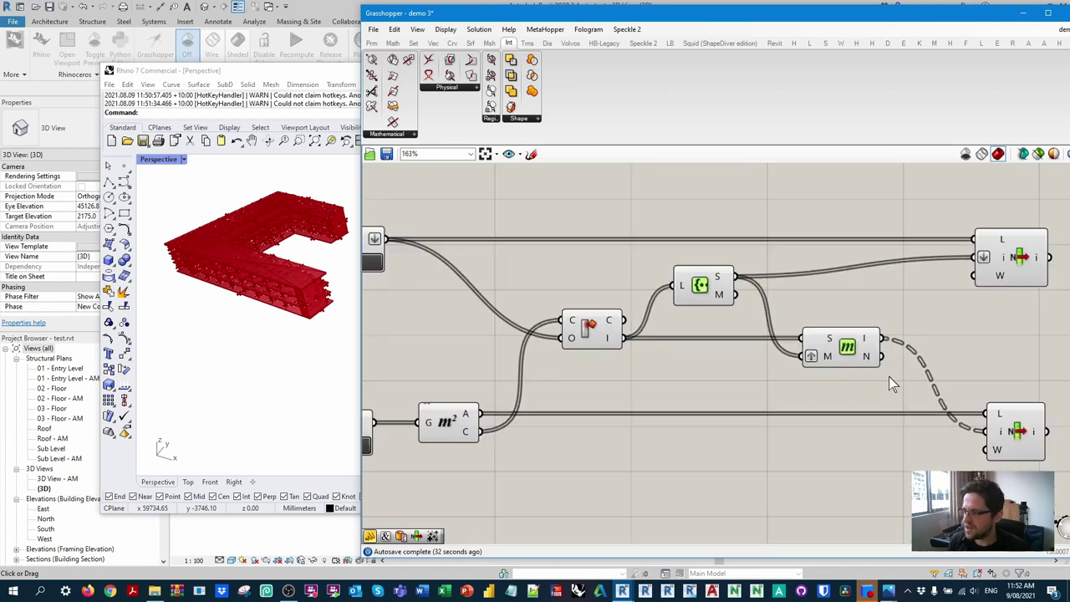
scroll(748, 318, up, 1)
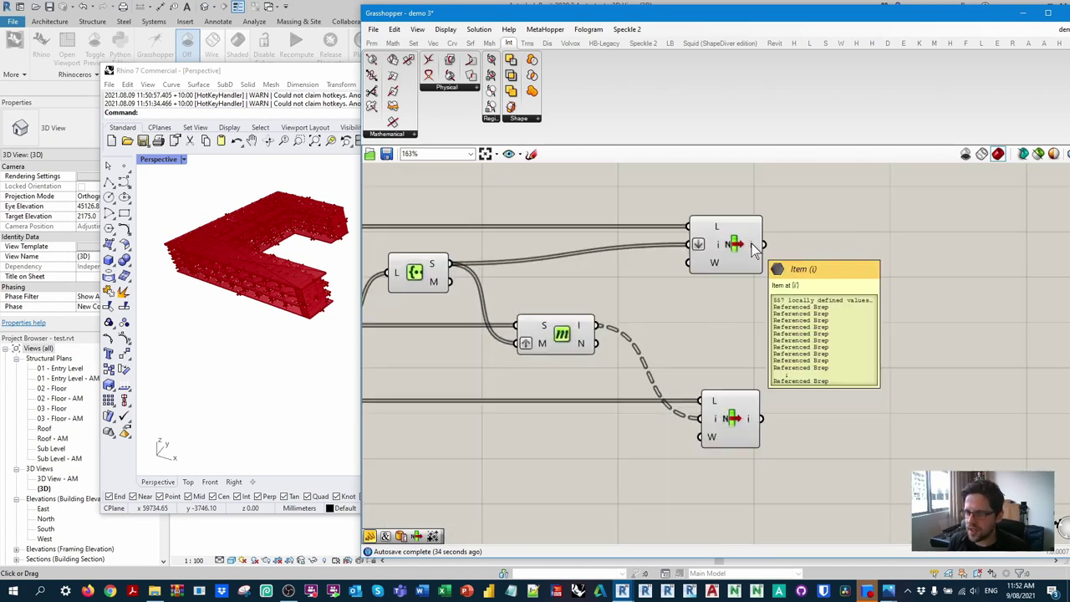
mouse_move(750, 425)
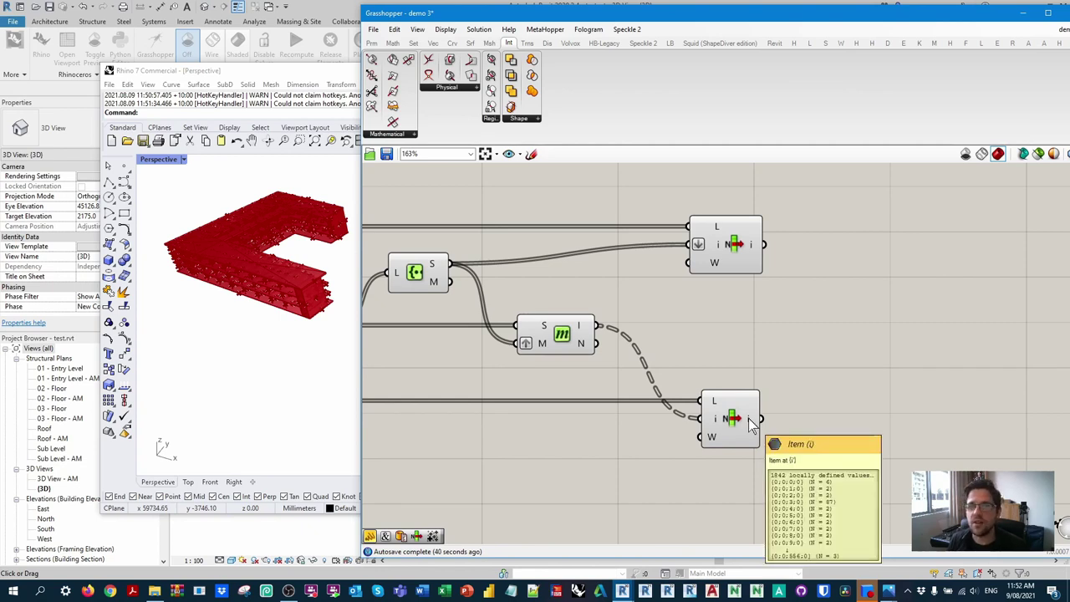
Add a Mass Addition component fed by the lower List Item's output
double_click(797, 412)
text(mass)
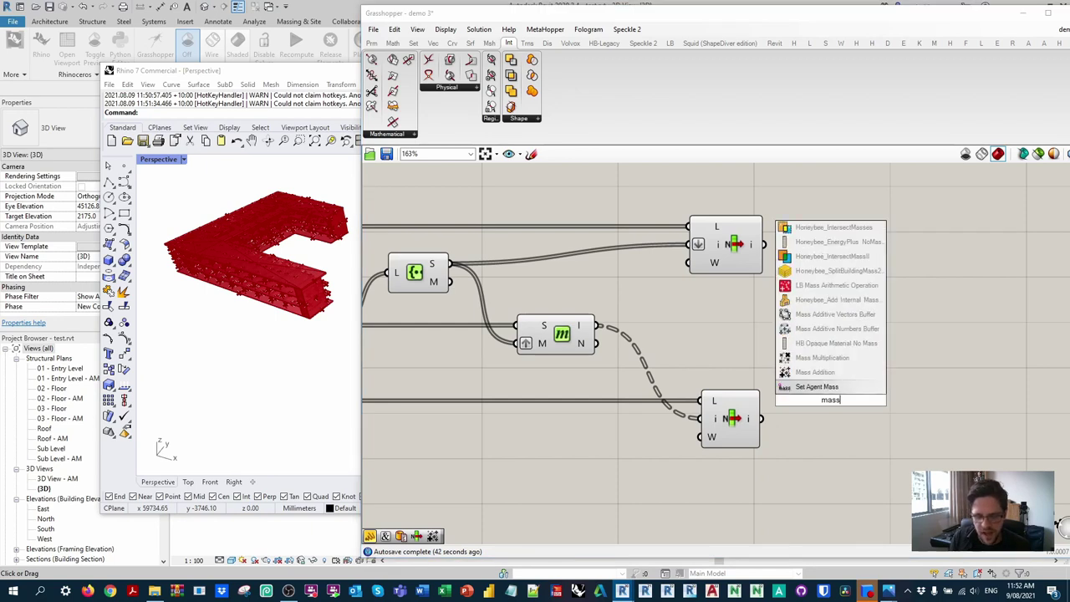
key(Up)
key(Return)
drag(761, 418, 804, 419)
right_drag(871, 411, 779, 379)
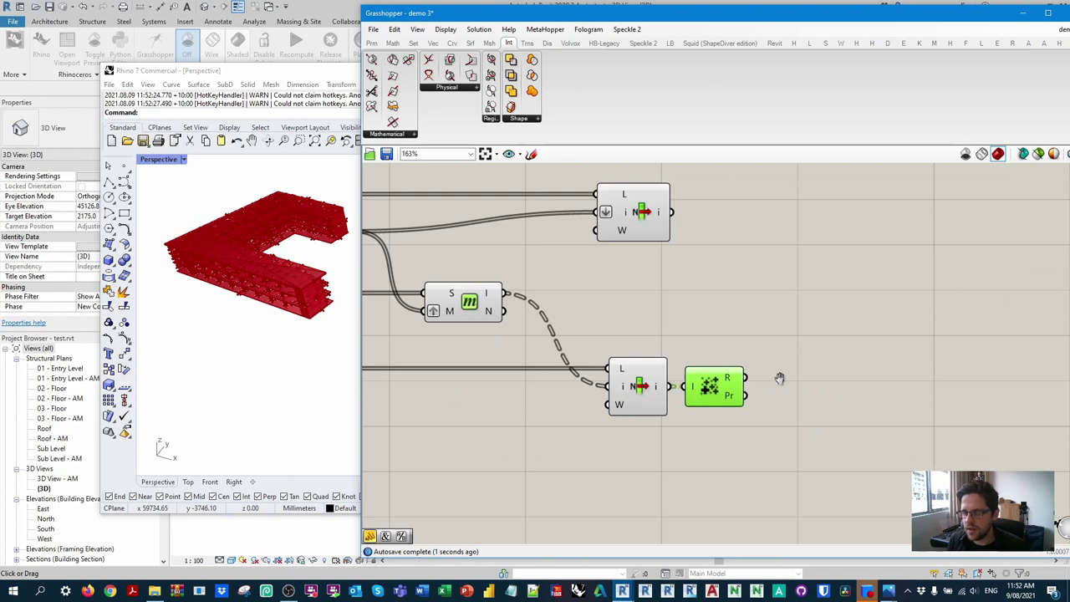
Flatten the Mass Addition Result output into 557 per-element totals
scroll(856, 406, up, 3)
mouse_move(649, 360)
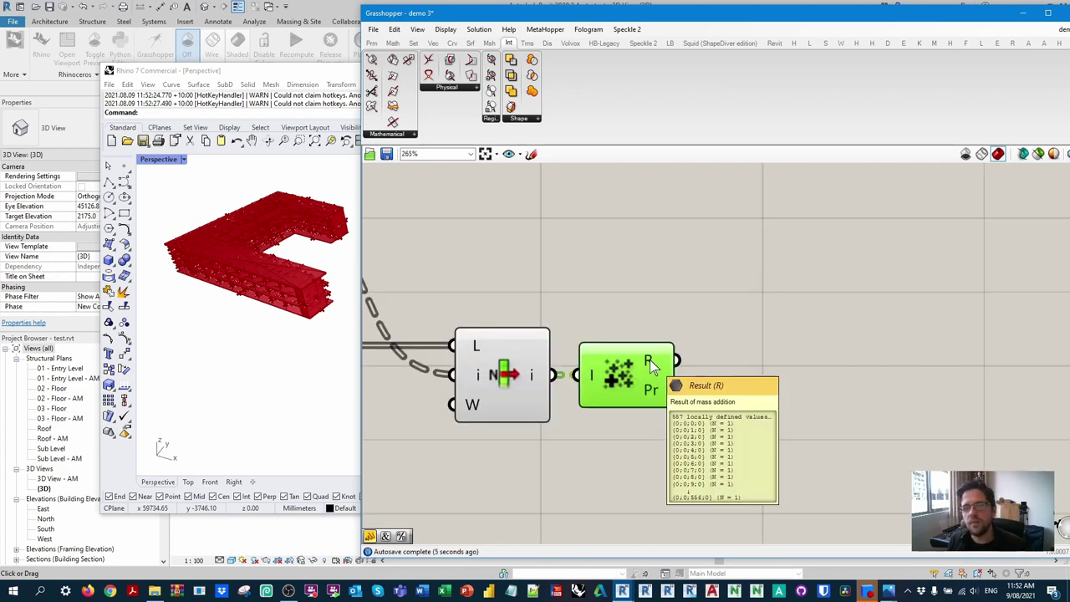
right_drag(642, 252, 674, 401)
right_drag(683, 517, 654, 342)
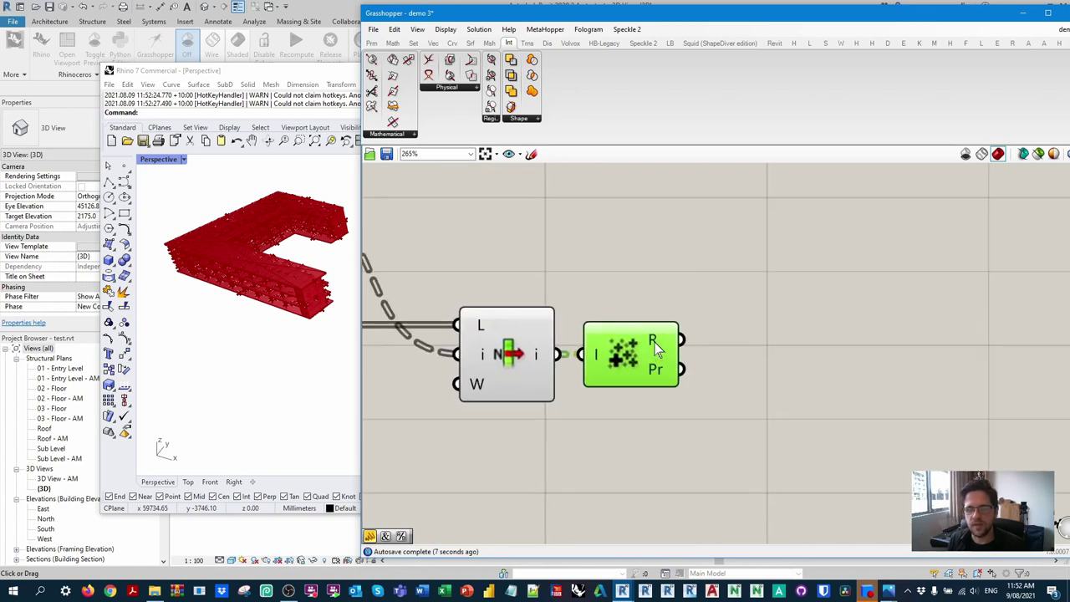
right_click(654, 342)
click(683, 386)
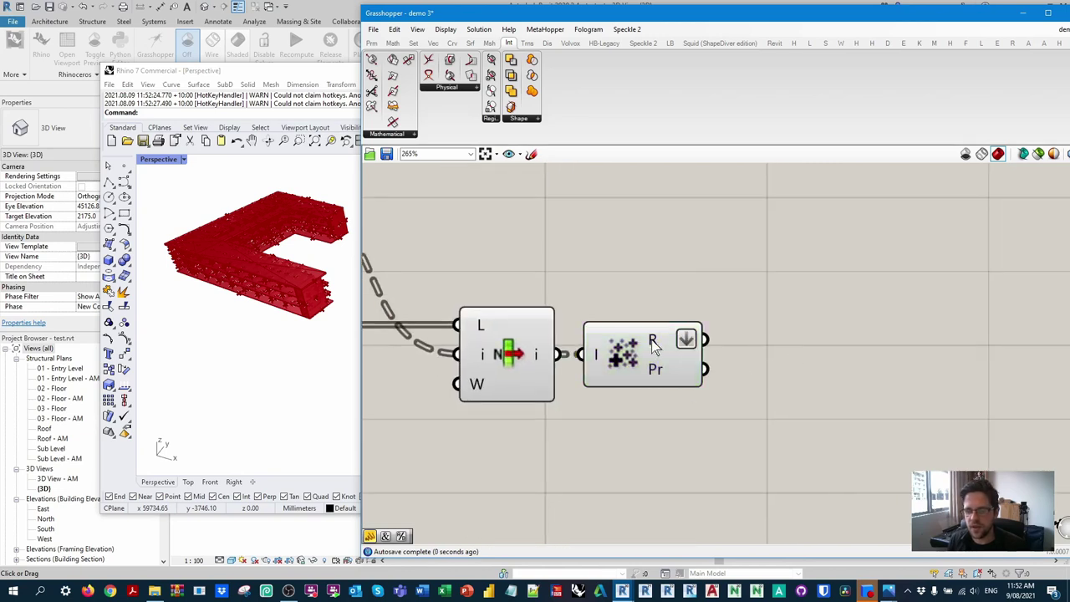
mouse_move(653, 346)
Check the sums in a temporary Panel, delete it, and return to Revit
double_click(830, 351)
text(panel)
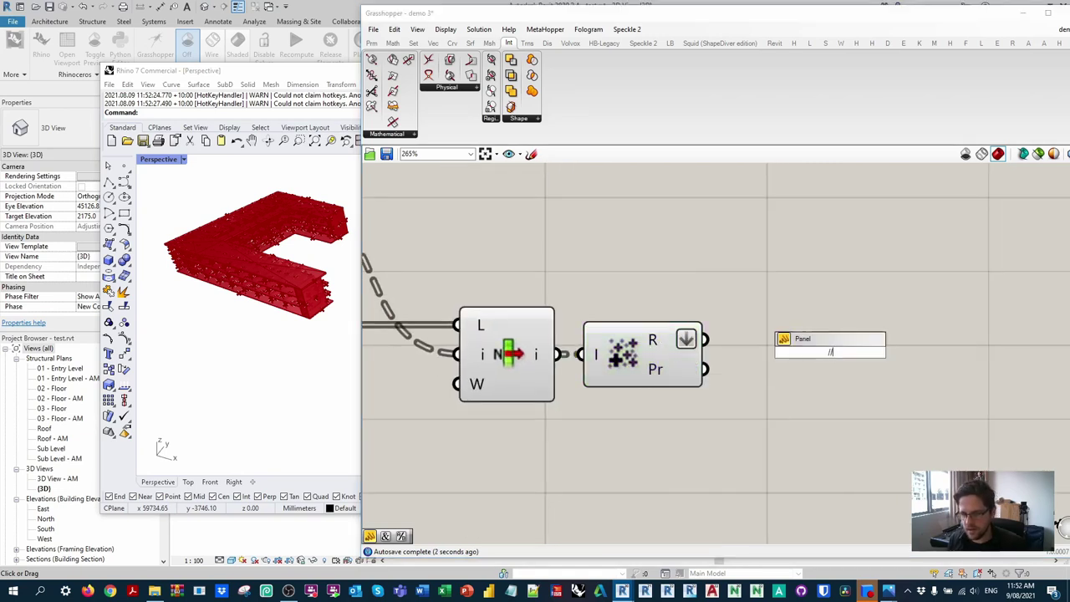
key(Return)
right_drag(873, 338, 834, 259)
drag(834, 259, 839, 391)
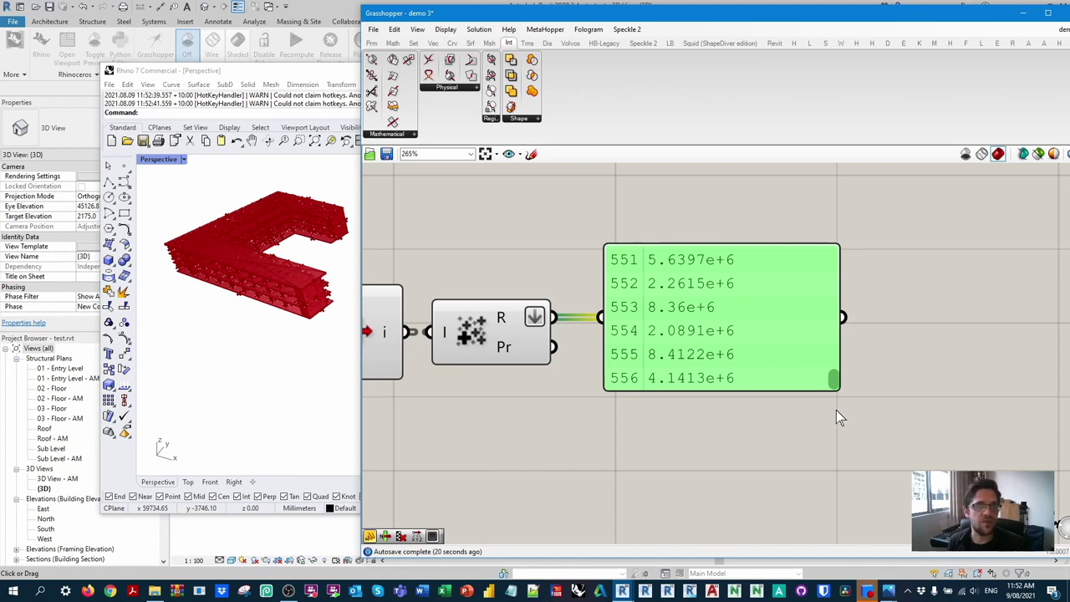
key(Delete)
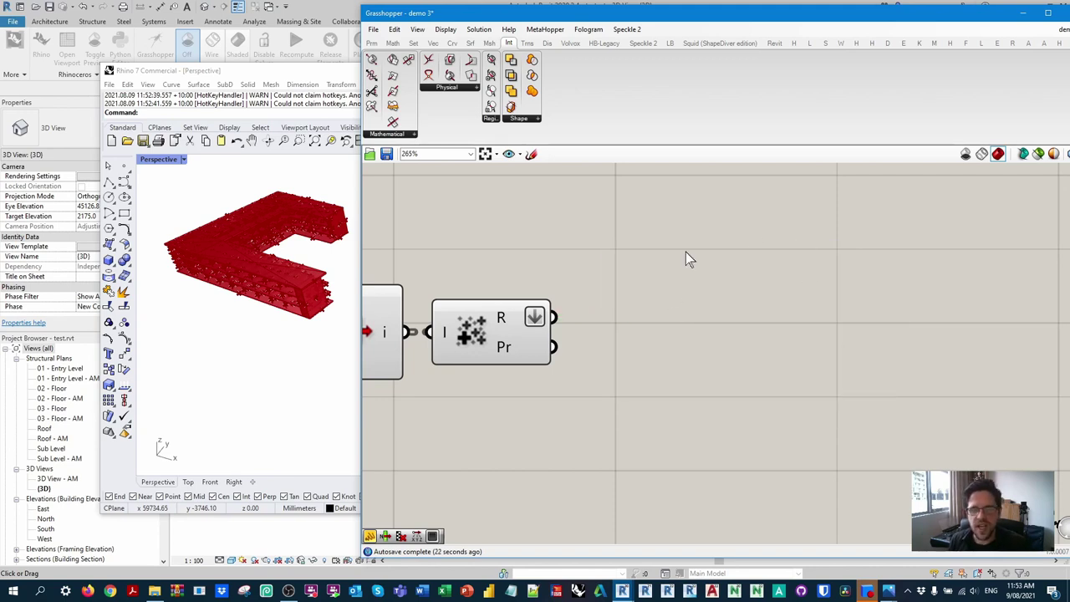
click(330, 10)
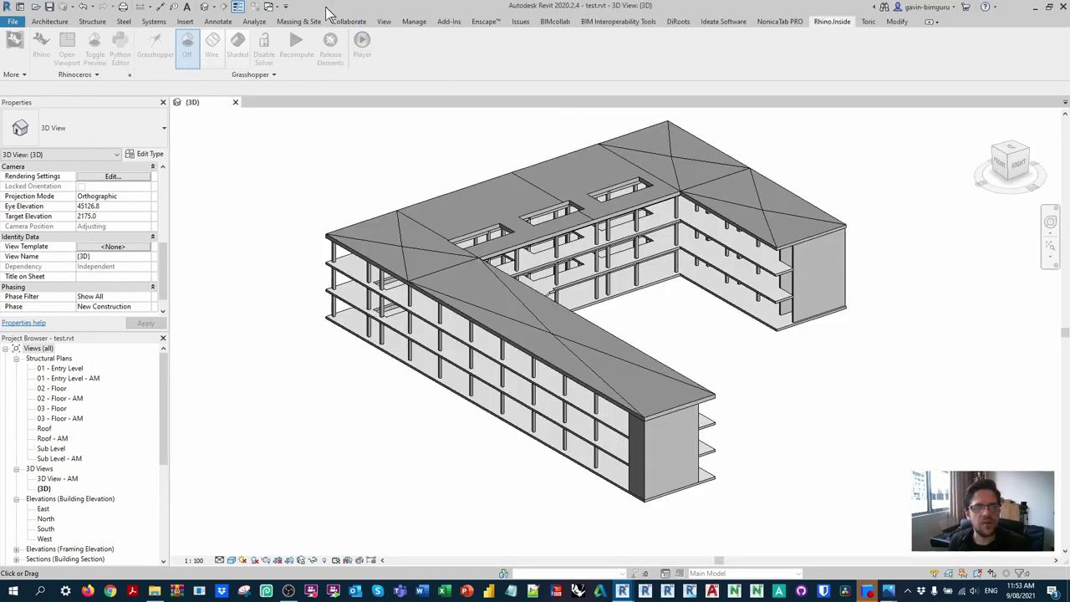
Start a new Revit project parameter named 'Formwork area'
click(414, 21)
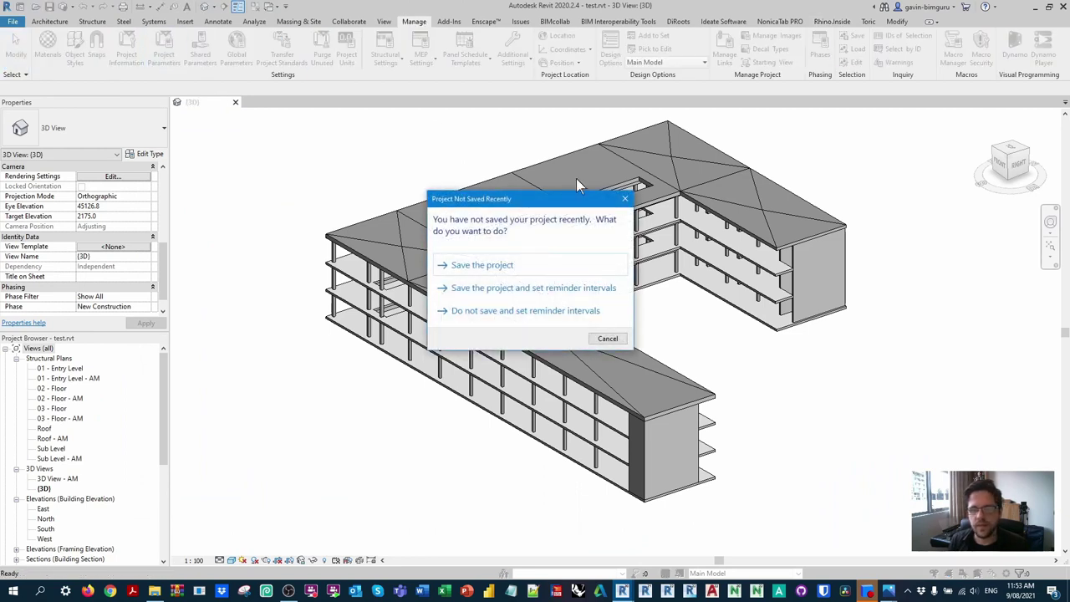
click(607, 339)
click(716, 190)
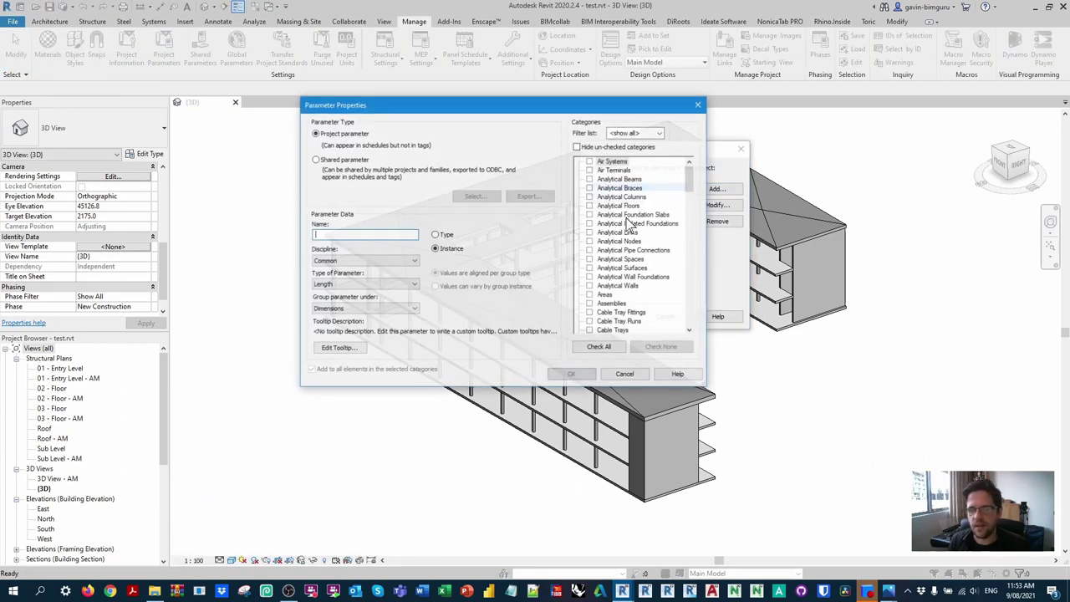
text(Form)
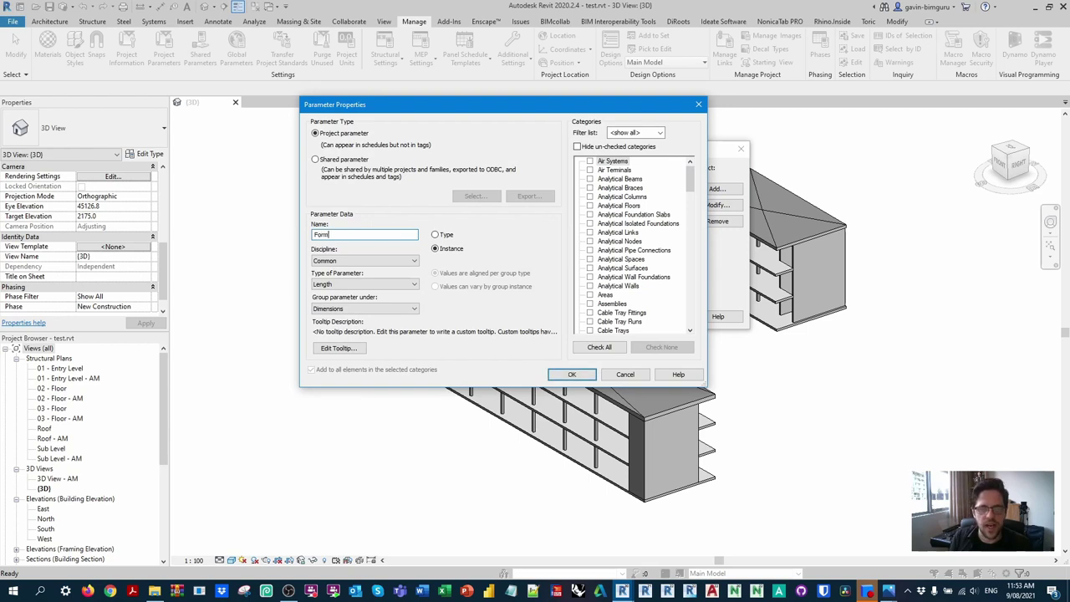
key(ctrl+a)
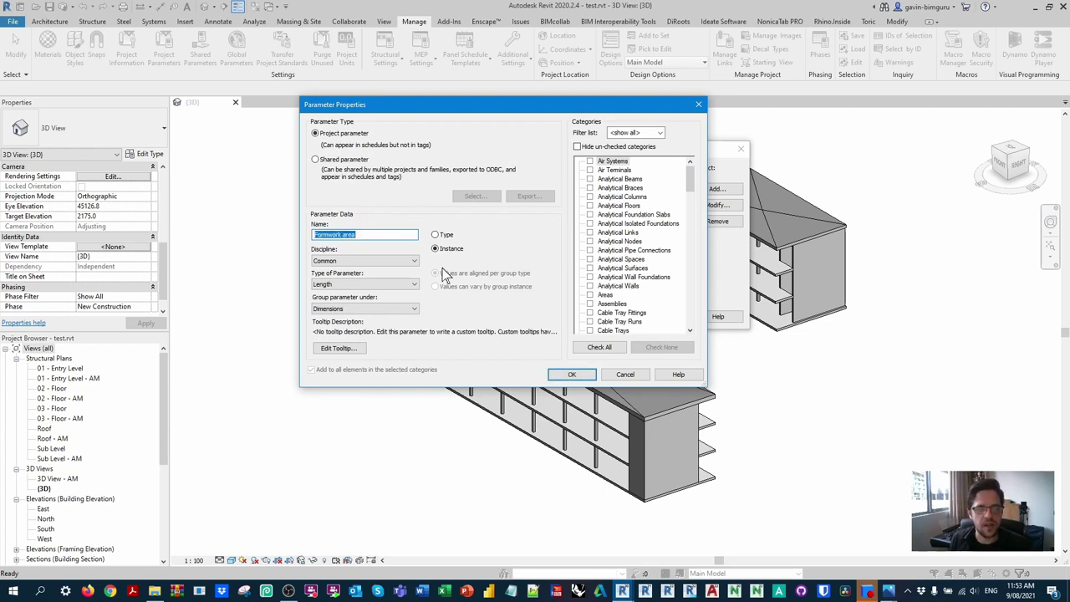
Make Formwork area an Area-type instance parameter varying by group instance
click(397, 308)
click(397, 307)
click(391, 288)
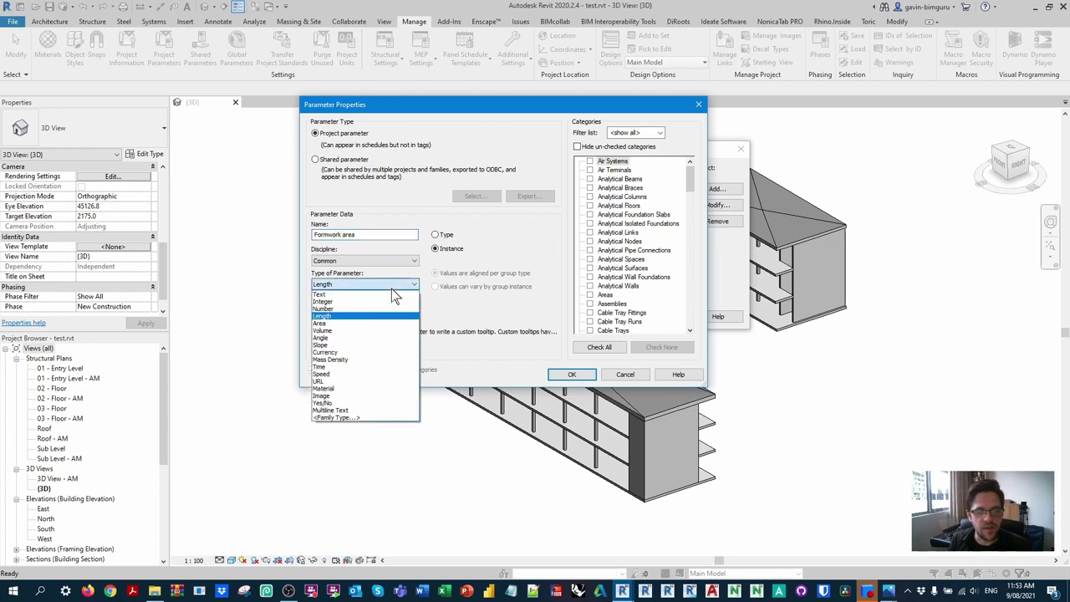
click(405, 306)
click(456, 285)
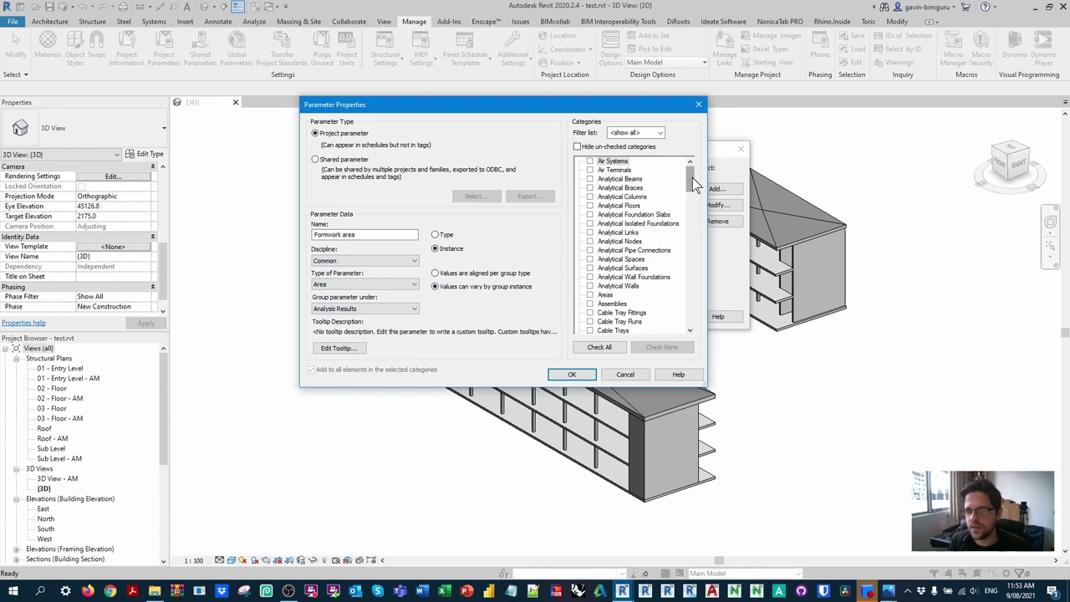
Assign the parameter to Structural Columns, Structural Framing and Floors, and confirm
click(618, 250)
key(w)
click(590, 286)
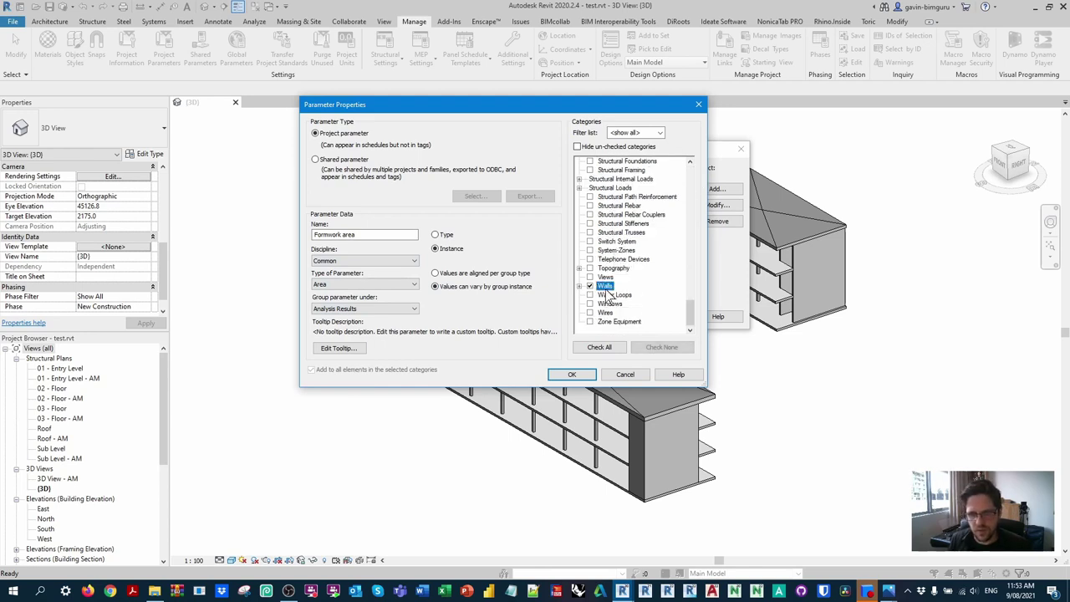
scroll(595, 226, up, 4)
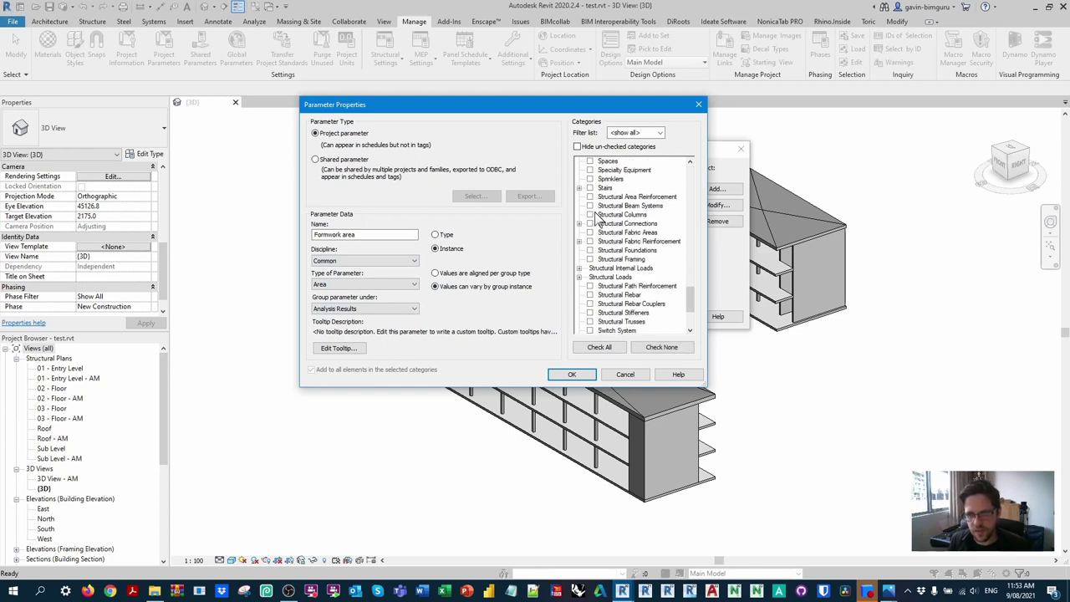
click(590, 215)
click(590, 259)
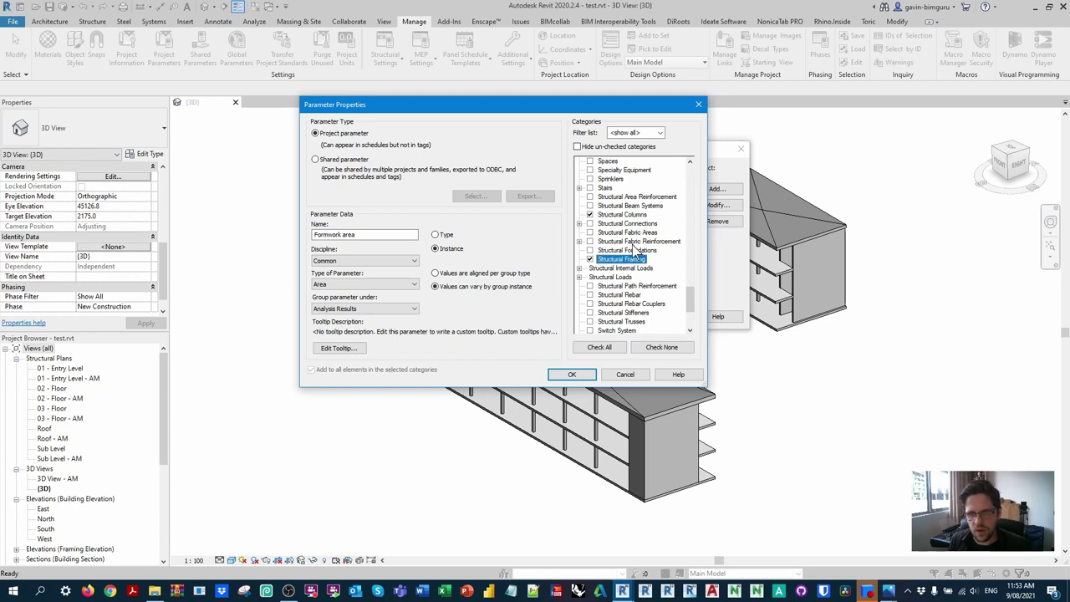
key(f)
click(590, 196)
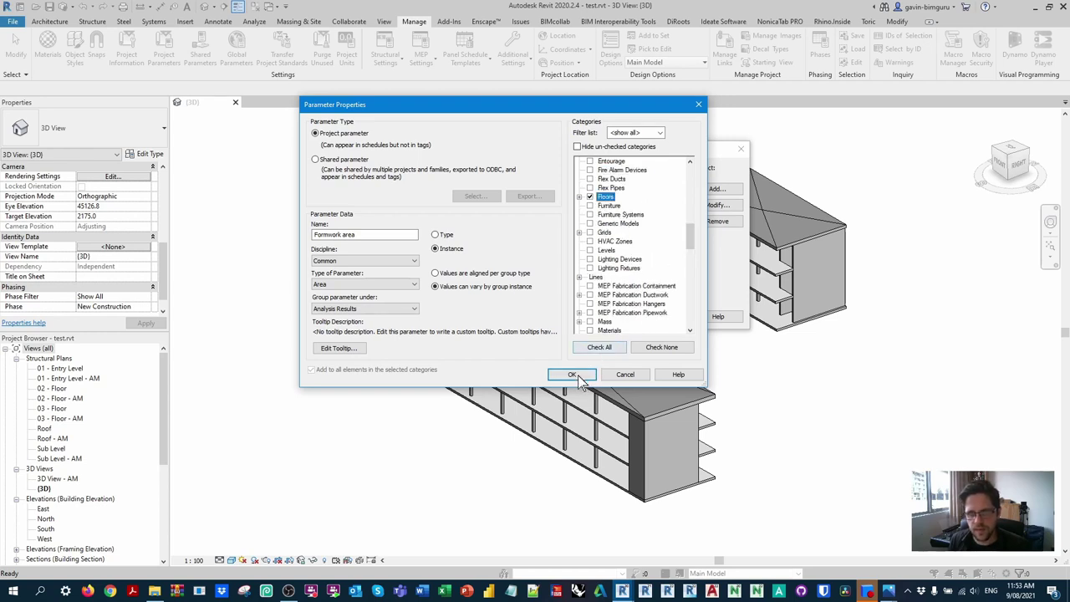
click(572, 375)
click(619, 317)
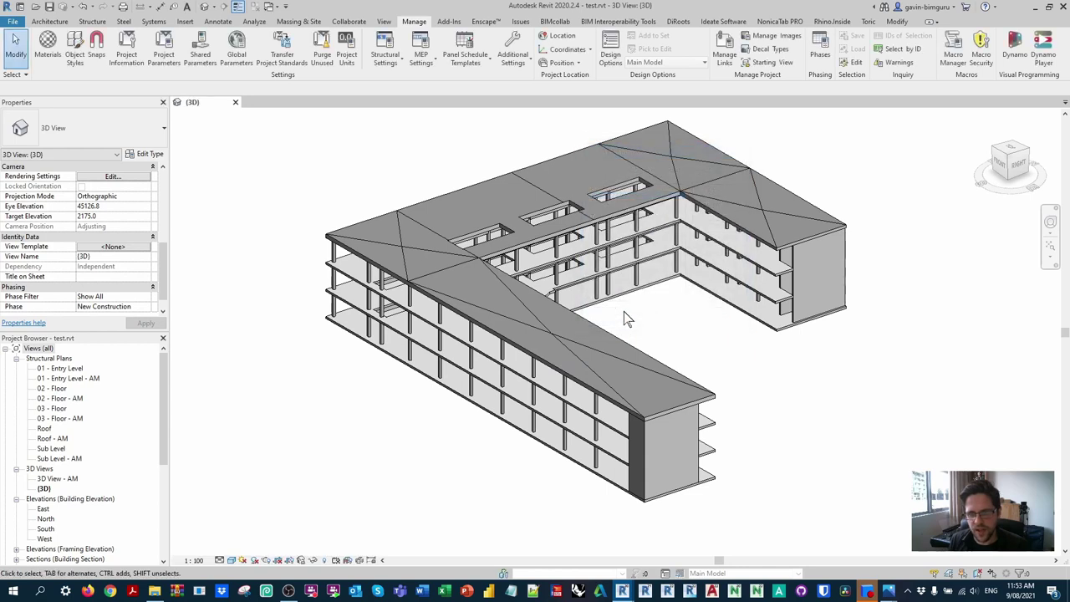
Verify a column shows the empty Formwork area parameter, then switch to Rhino
click(562, 383)
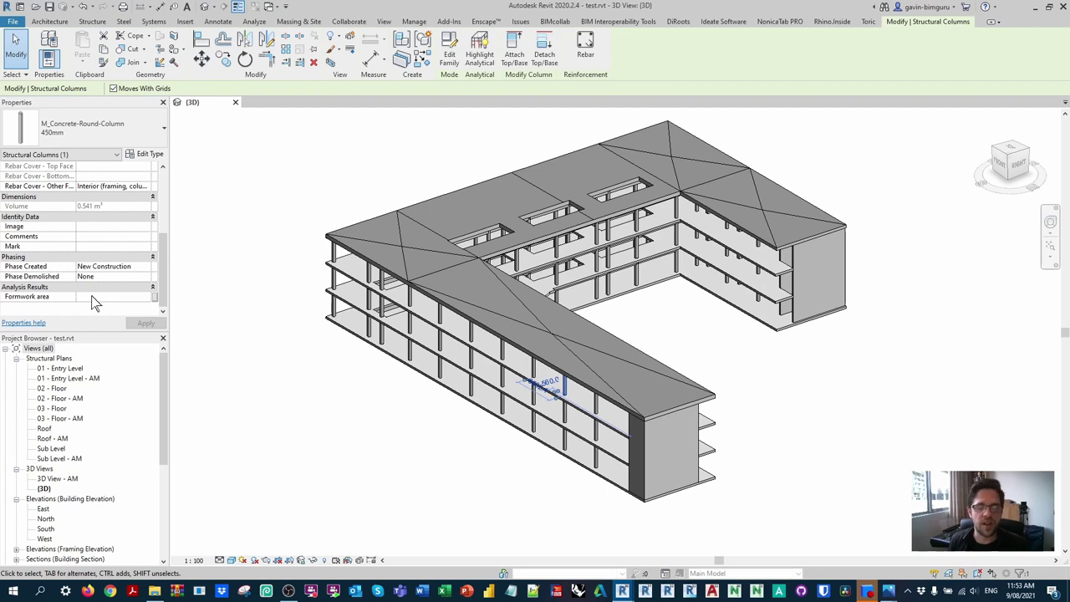
click(757, 446)
mouse_move(623, 591)
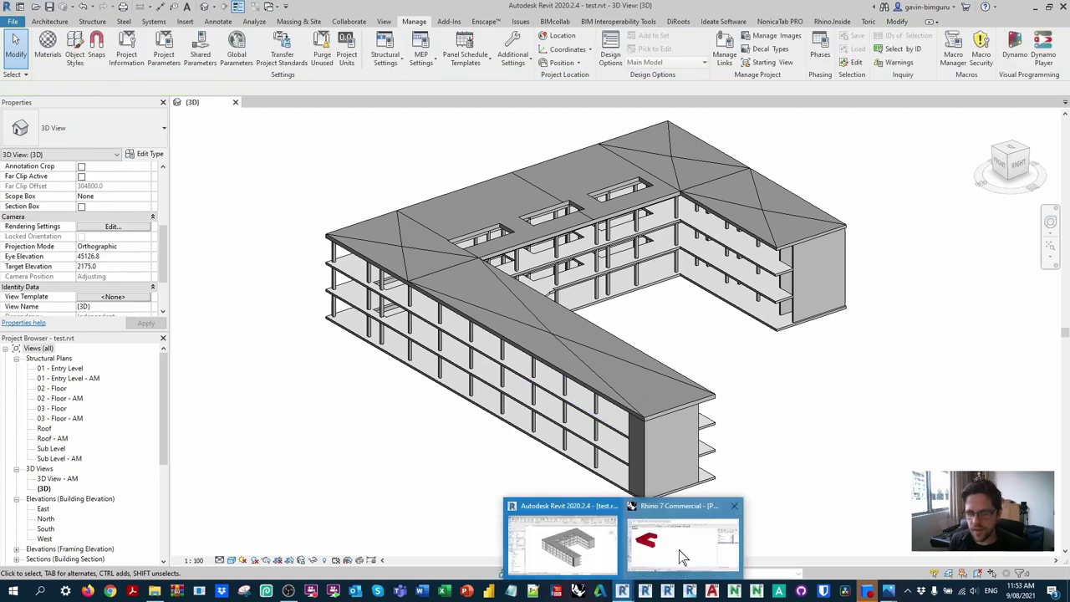
click(679, 550)
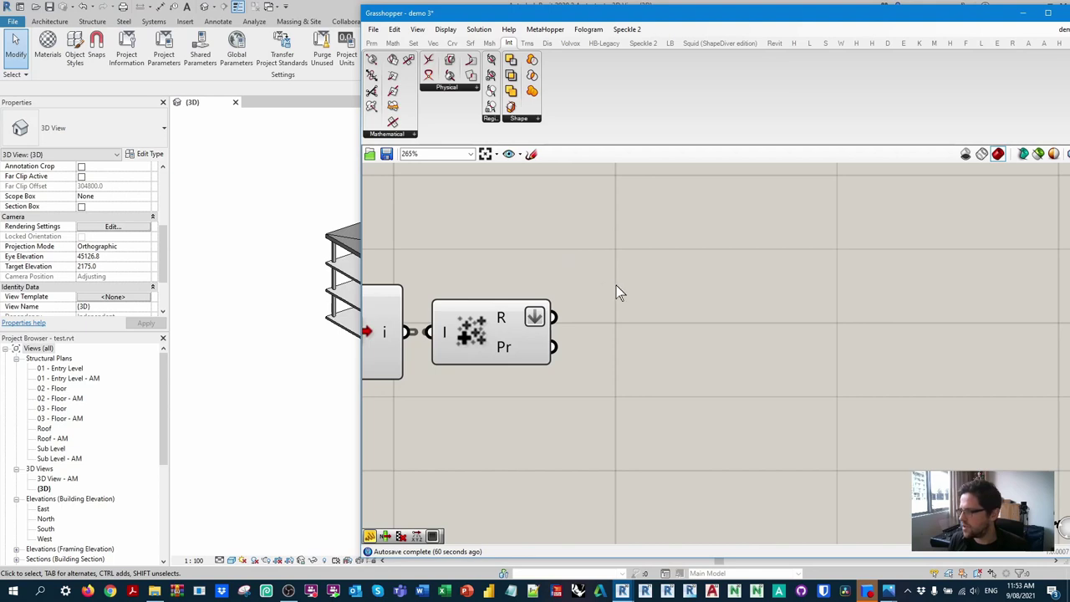
Place Elefront's Get Rhino Attributes component from 03 Attributes
scroll(615, 285, down, 3)
right_drag(657, 274, 651, 330)
mouse_move(519, 279)
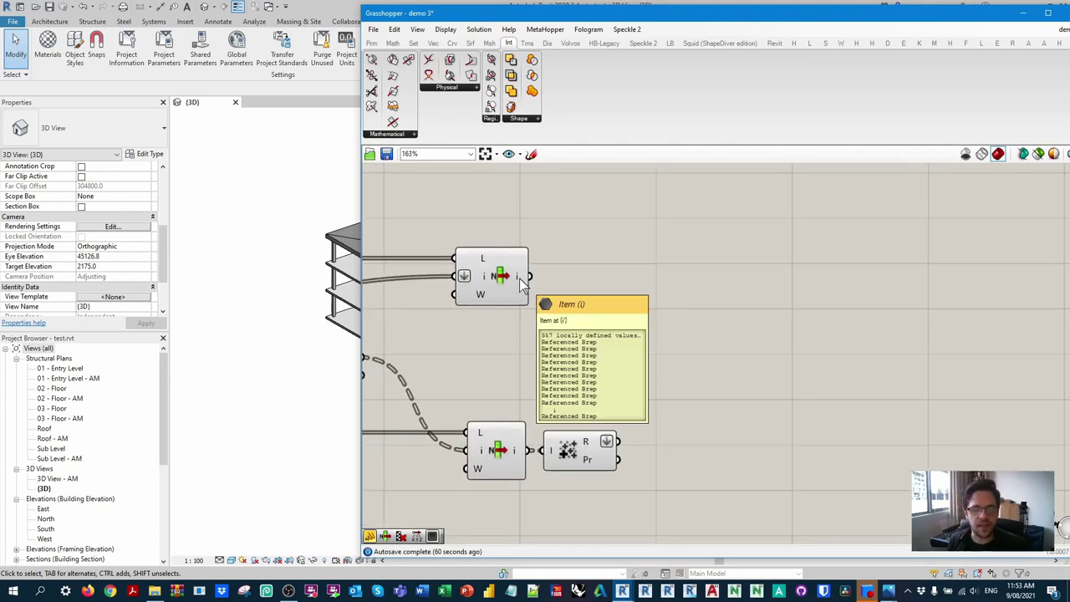
right_drag(519, 278, 493, 283)
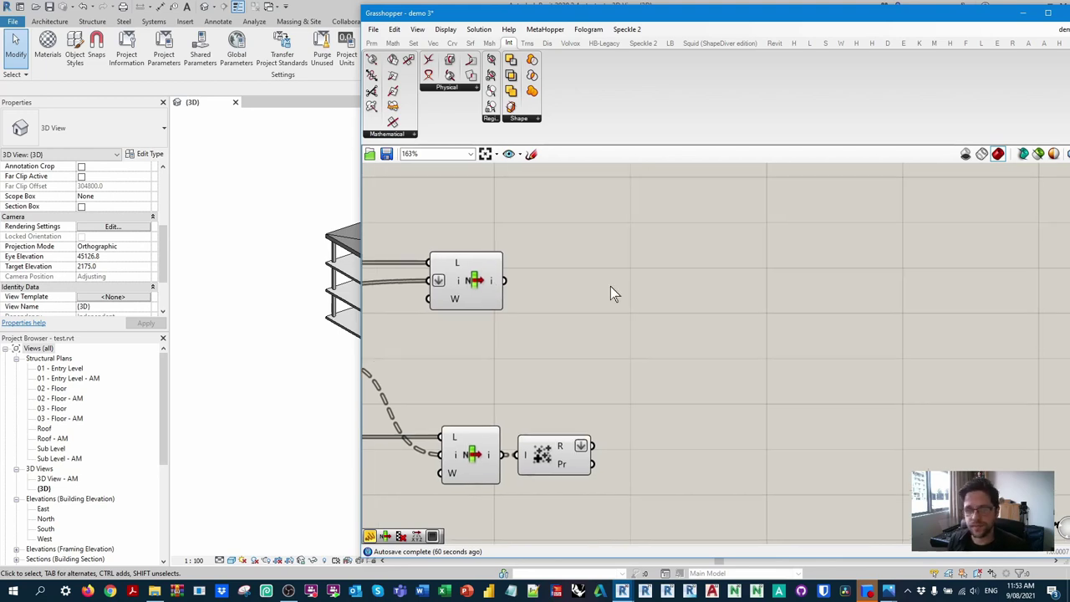
click(996, 44)
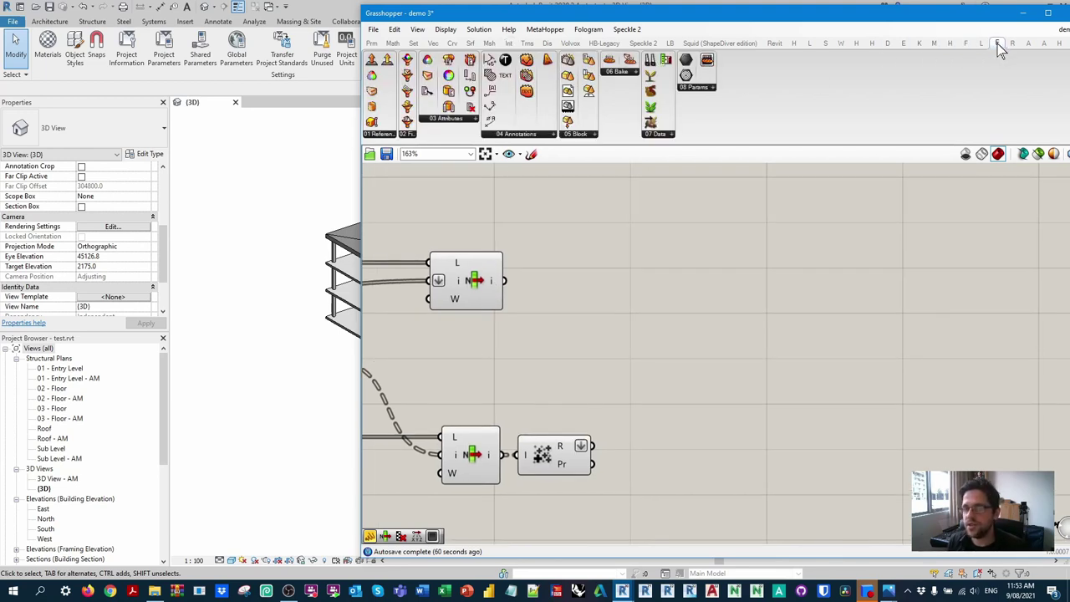
click(452, 120)
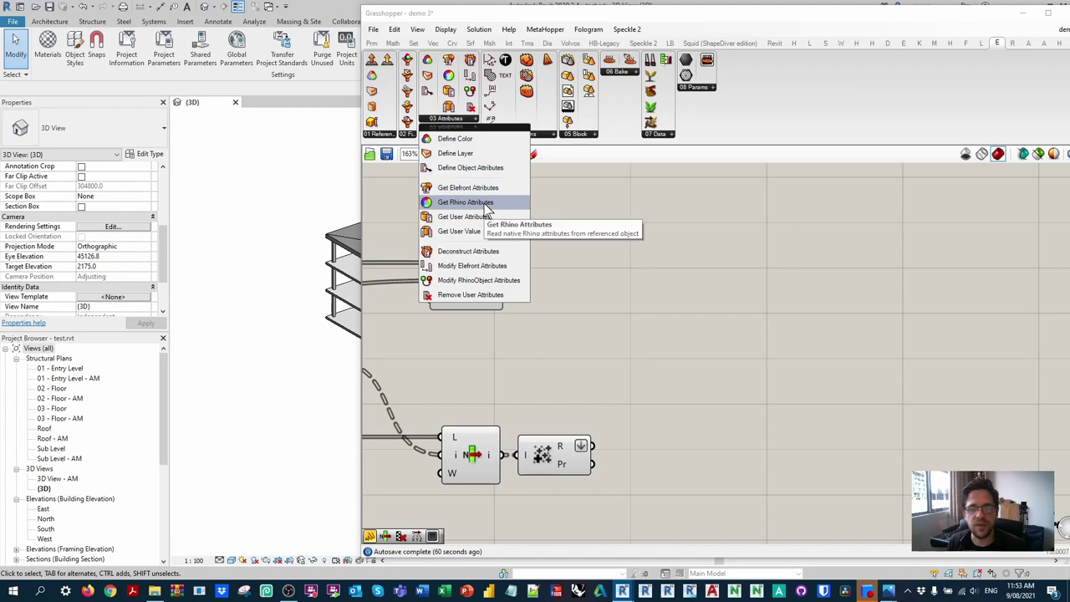
click(465, 202)
click(559, 281)
Feed the picked Breps into Get Rhino Attributes, yielding 557 object names
scroll(523, 284, up, 3)
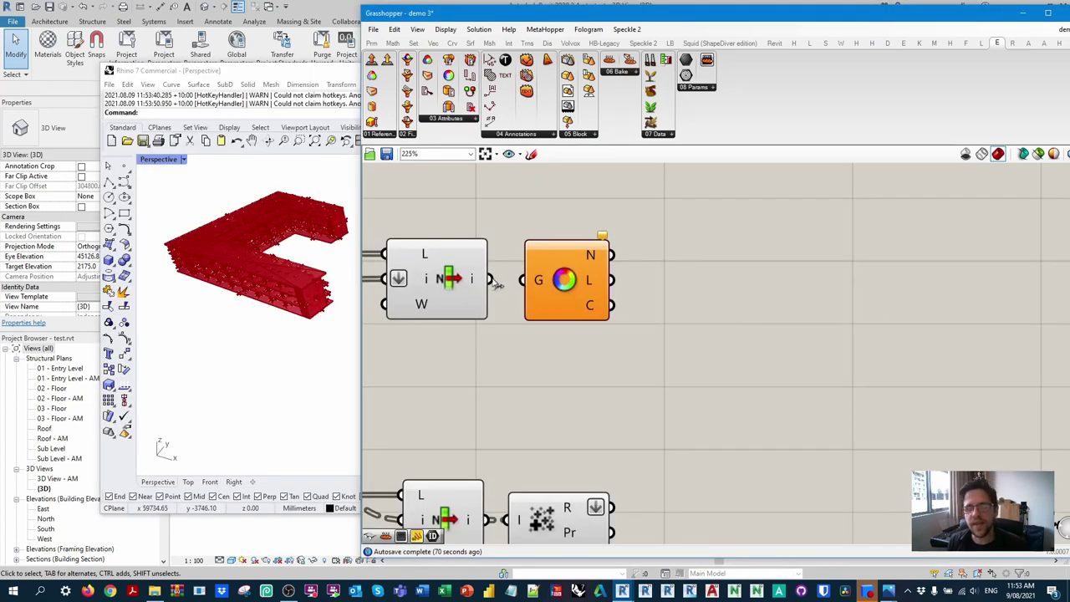
drag(494, 284, 523, 279)
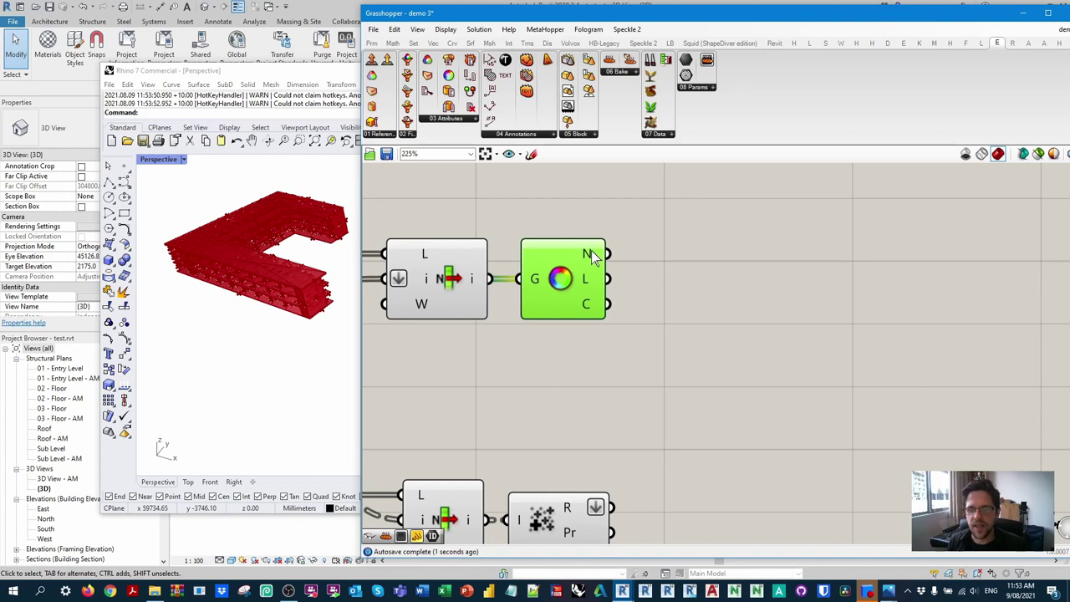
mouse_move(592, 256)
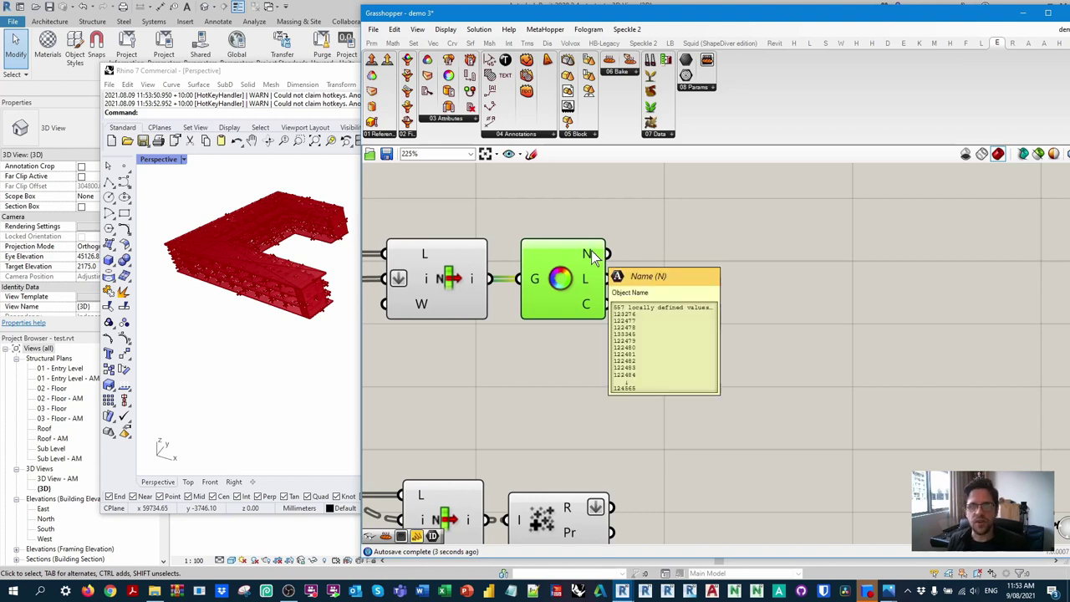
scroll(592, 256, down, 1)
right_drag(676, 276, 560, 255)
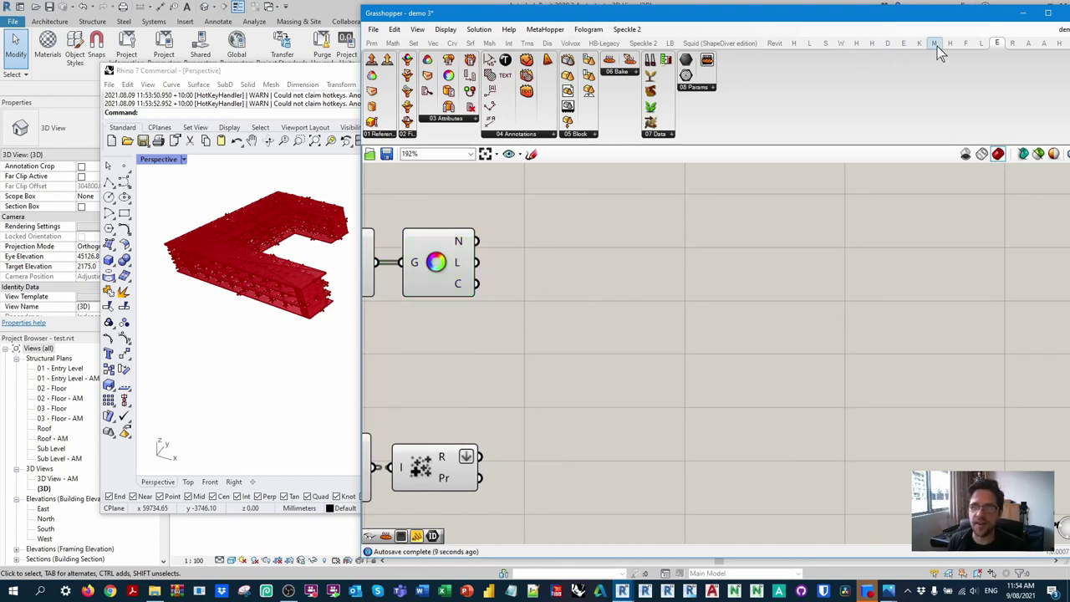
Add a Query Element component and wire the Rhino object names into its ID input
click(773, 43)
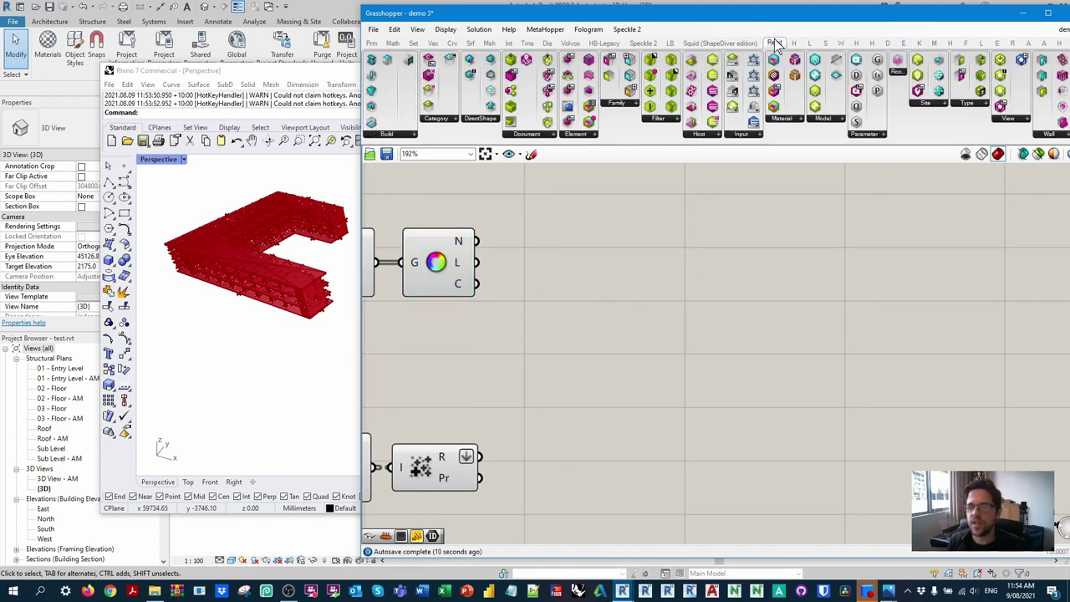
click(590, 135)
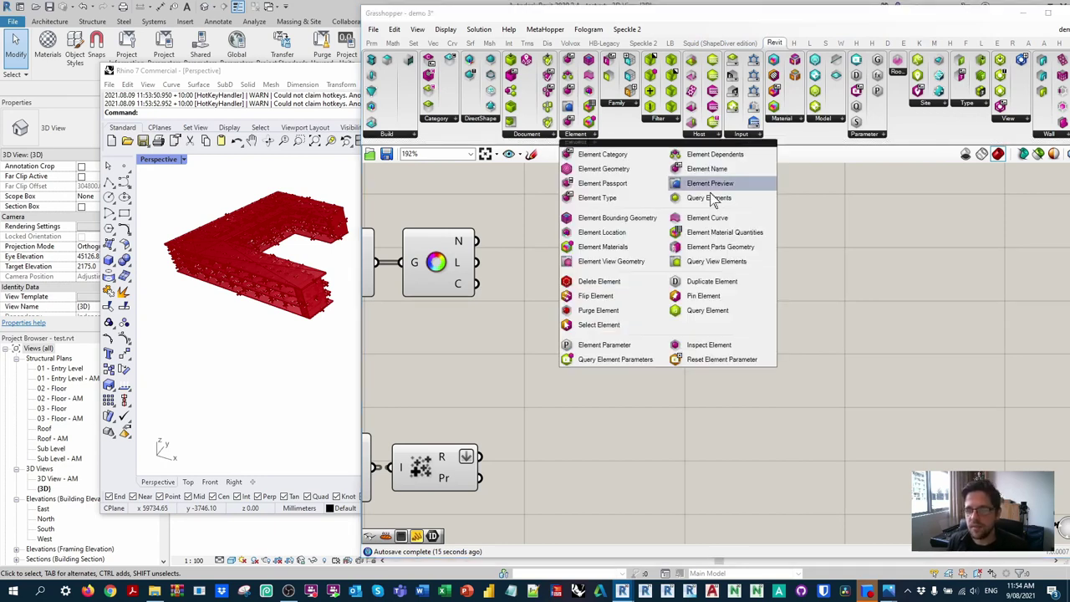
click(720, 313)
click(572, 255)
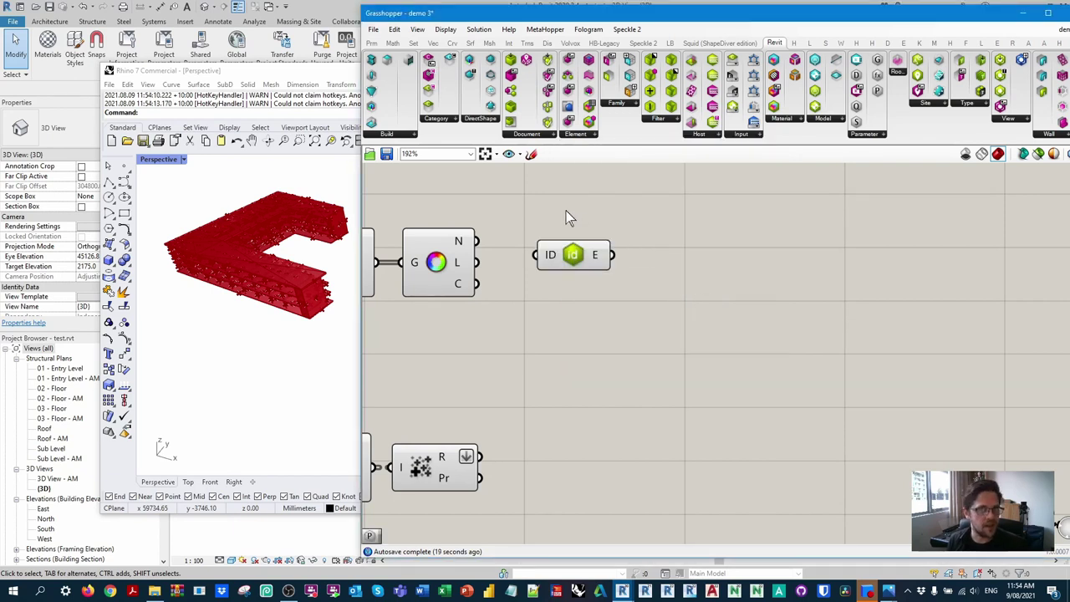
drag(480, 242, 553, 237)
mouse_move(585, 241)
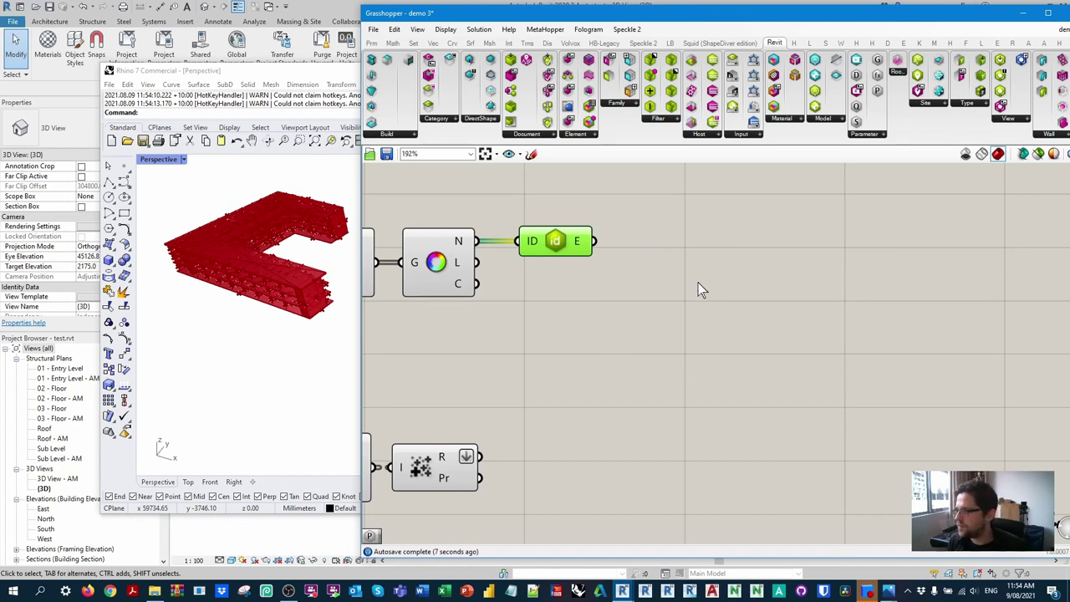
right_drag(698, 283, 638, 367)
double_click(639, 291)
Add a Stream Filter and feed the queried Revit elements into its input 1
text(streamfilter)
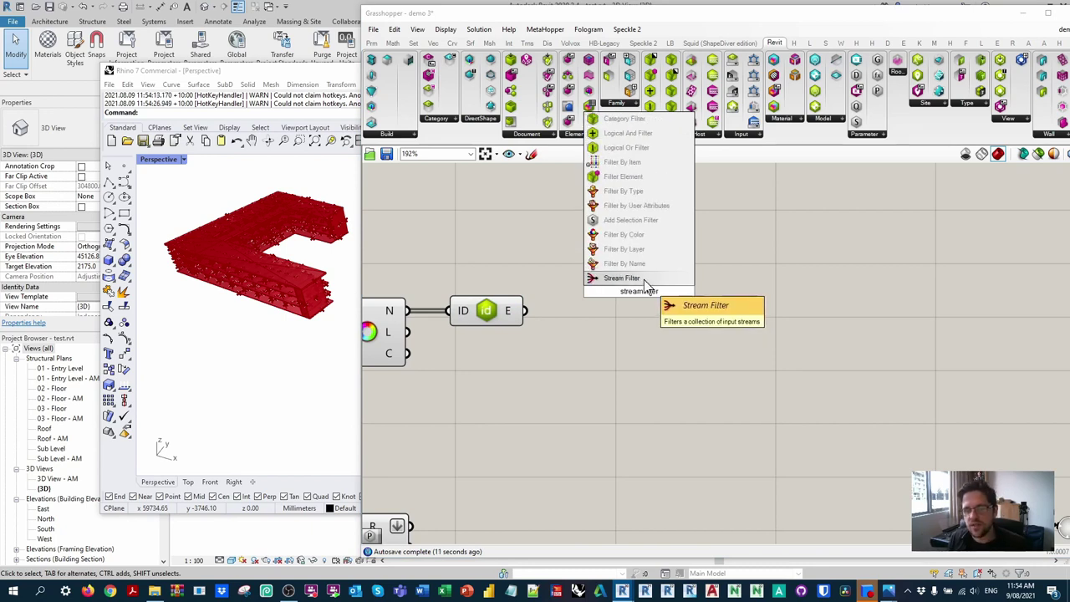
click(644, 281)
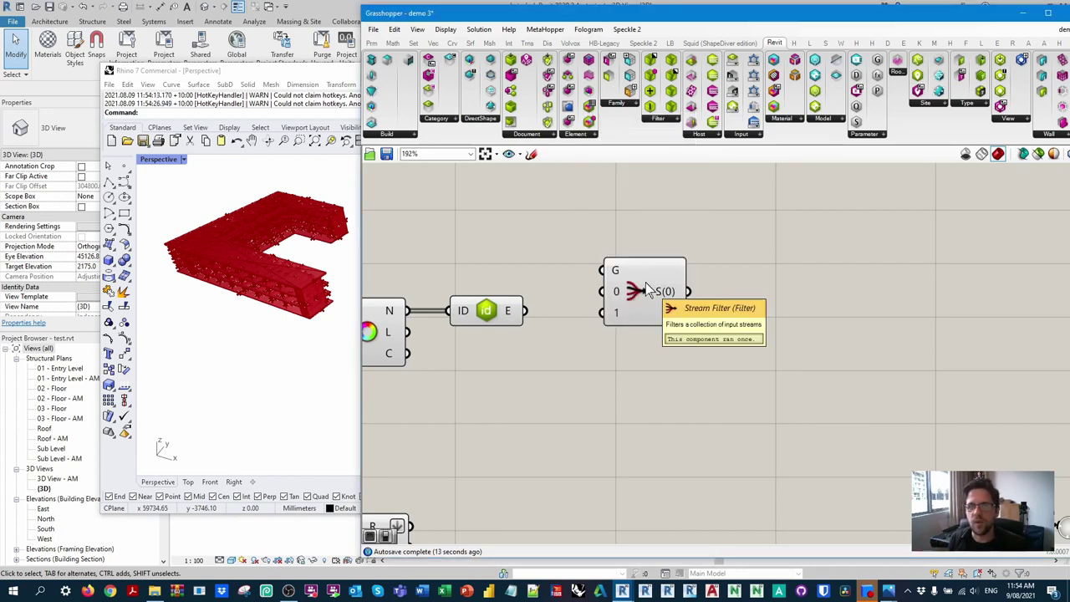
drag(524, 311, 626, 289)
click(497, 236)
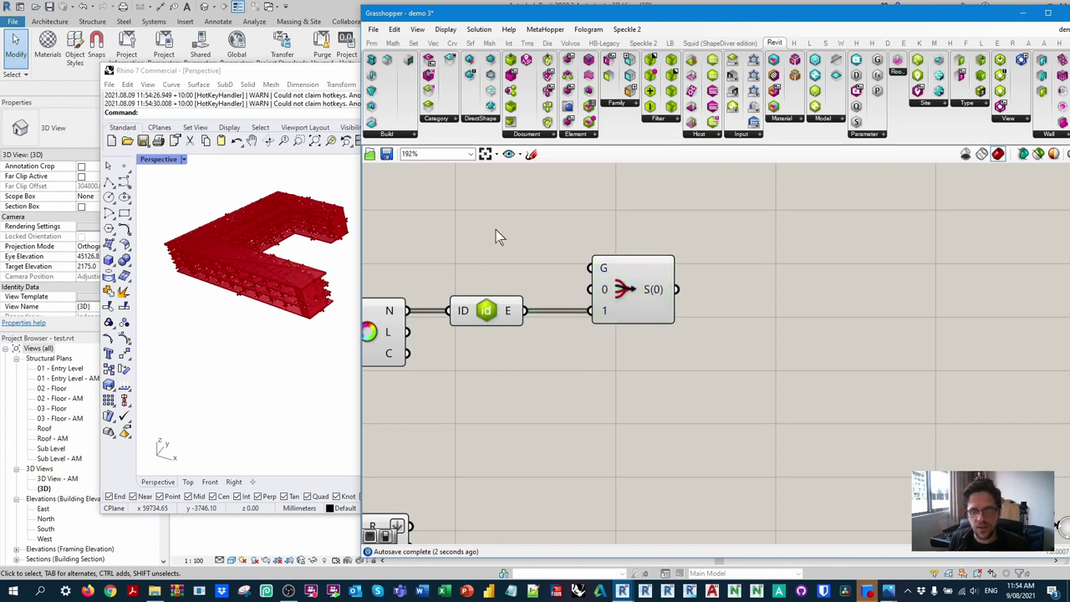
Try a Ladybug false-start toggle on the filter's gate, then delete it
double_click(497, 237)
text(false star)
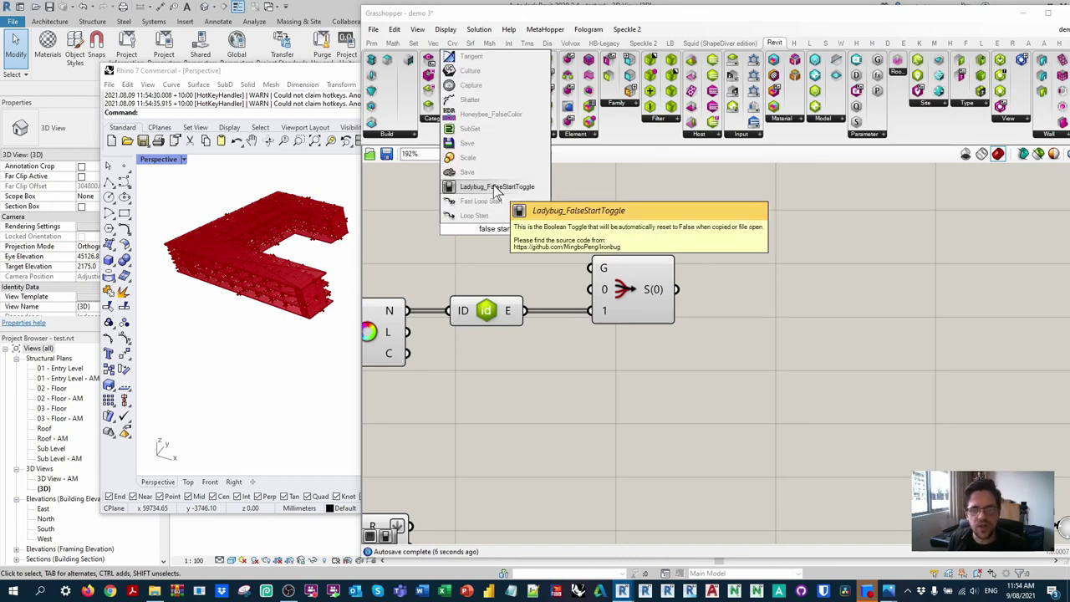
click(495, 187)
drag(473, 228, 435, 269)
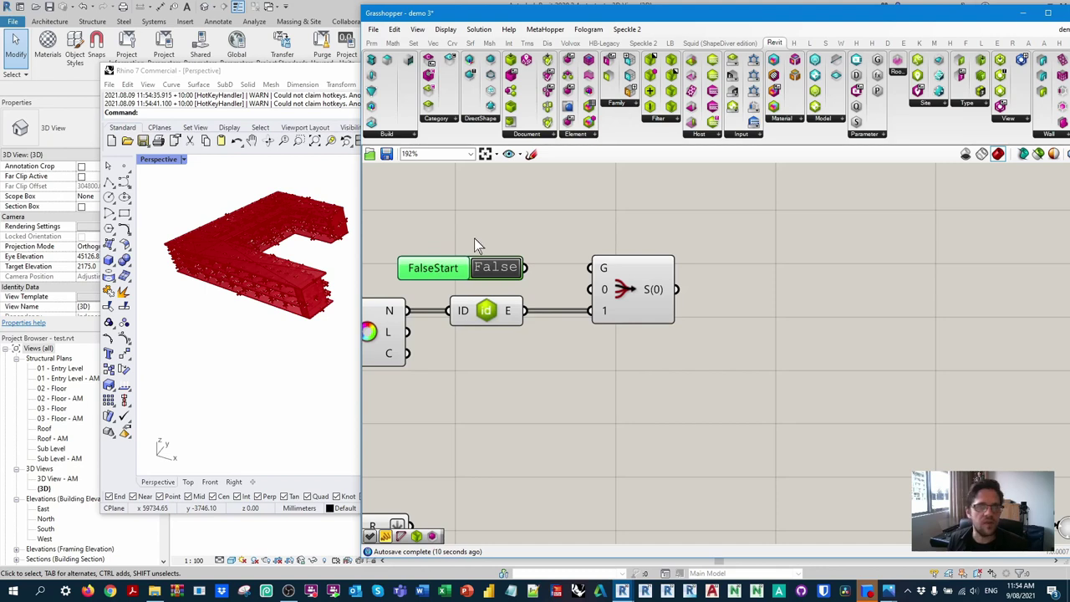
drag(525, 268, 591, 267)
click(566, 211)
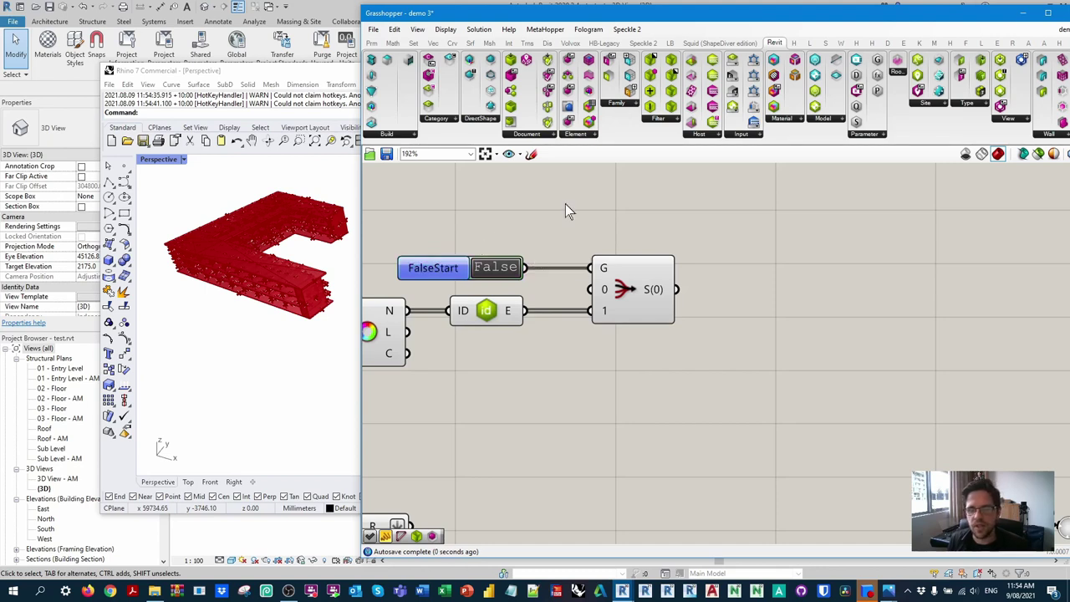
double_click(500, 268)
double_click(500, 267)
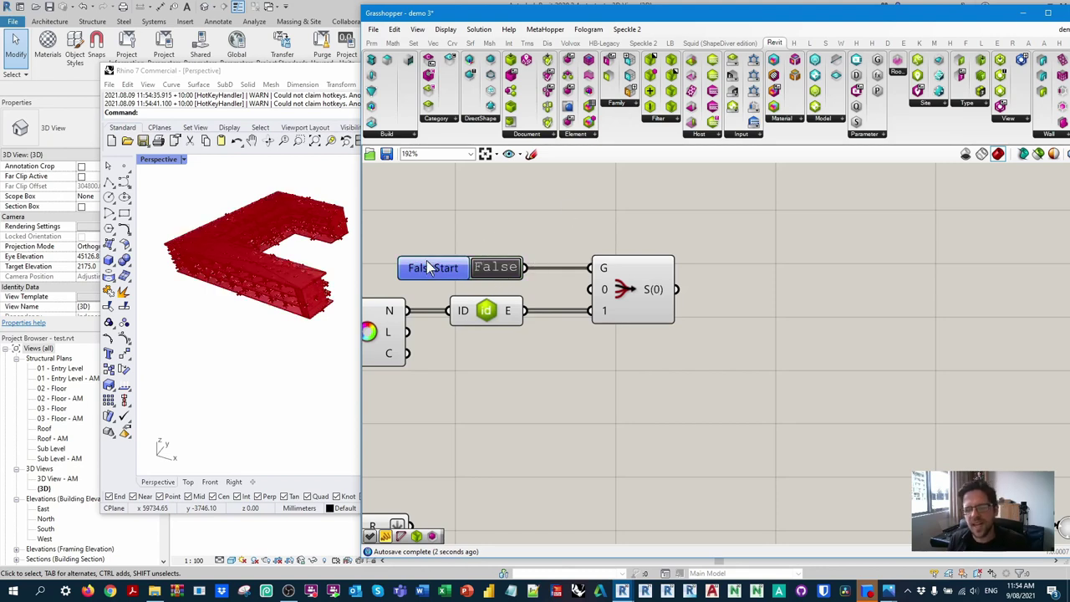
click(447, 265)
key(Delete)
Add a Button wired to the Stream Filter's gate input and press it to recompute
double_click(447, 256)
text(butt)
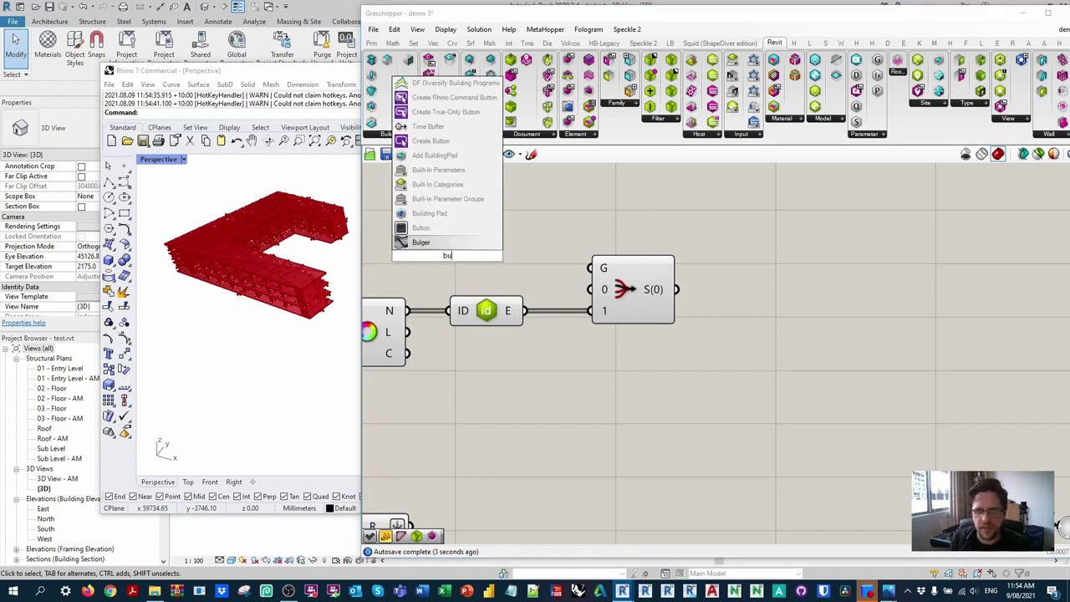
click(449, 244)
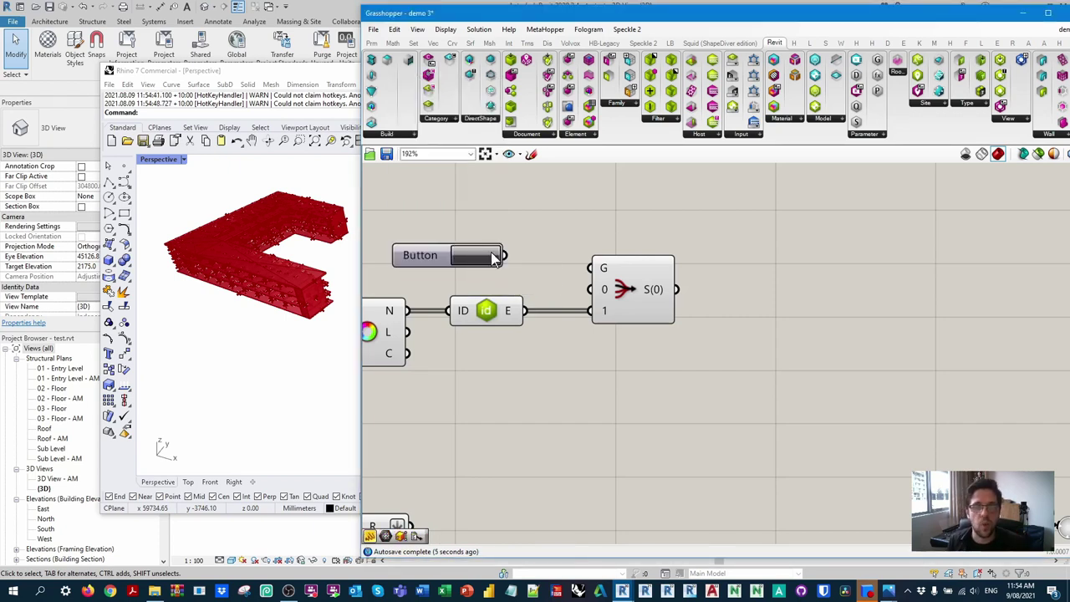
drag(504, 256, 591, 267)
drag(412, 258, 440, 268)
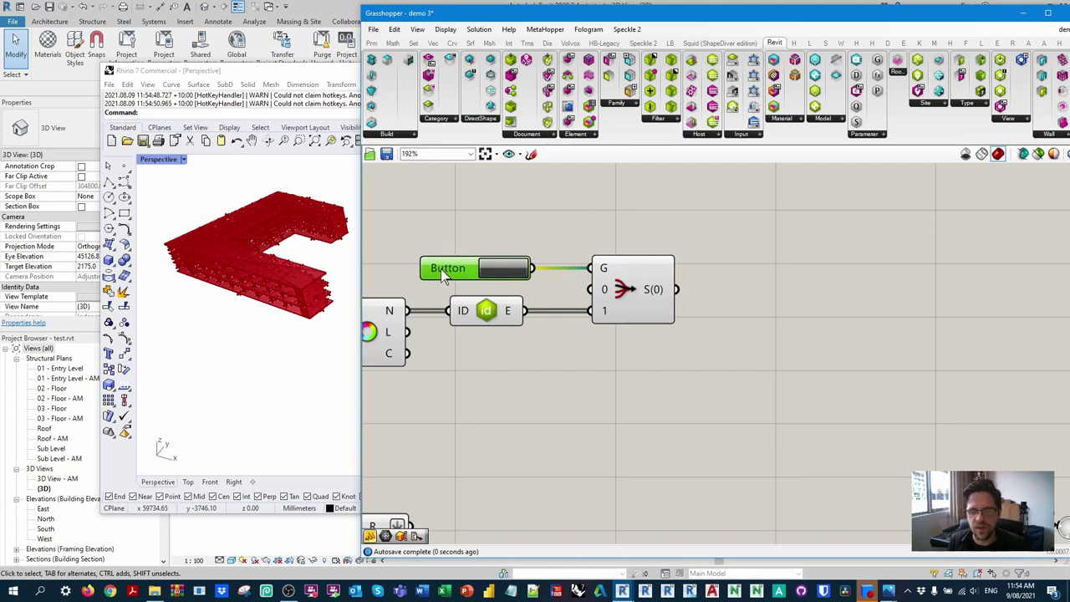
click(496, 227)
click(502, 268)
click(503, 268)
click(501, 268)
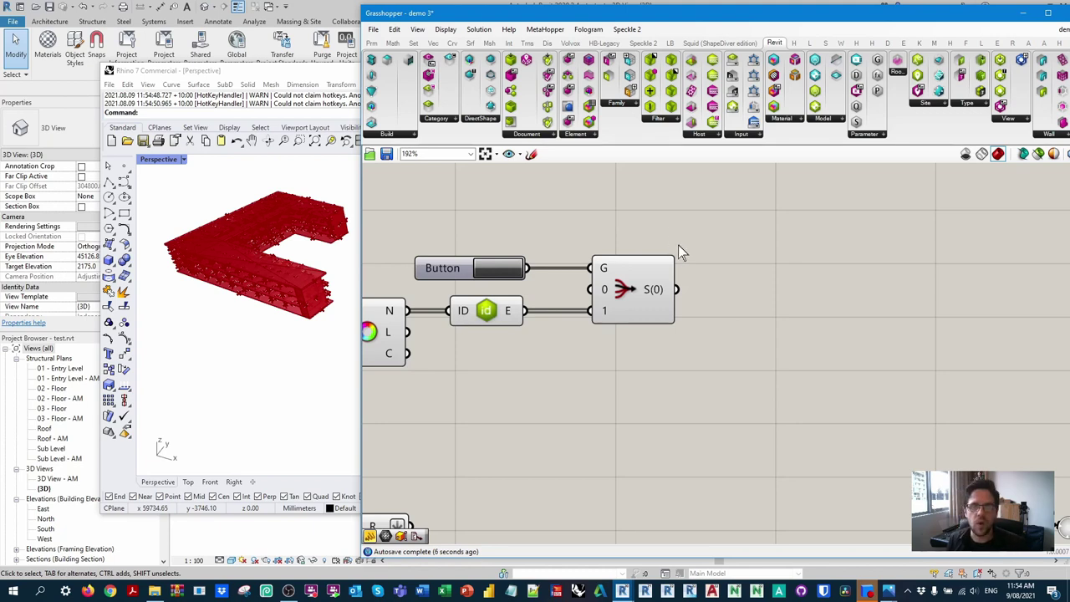
scroll(680, 245, down, 3)
right_drag(727, 281, 732, 220)
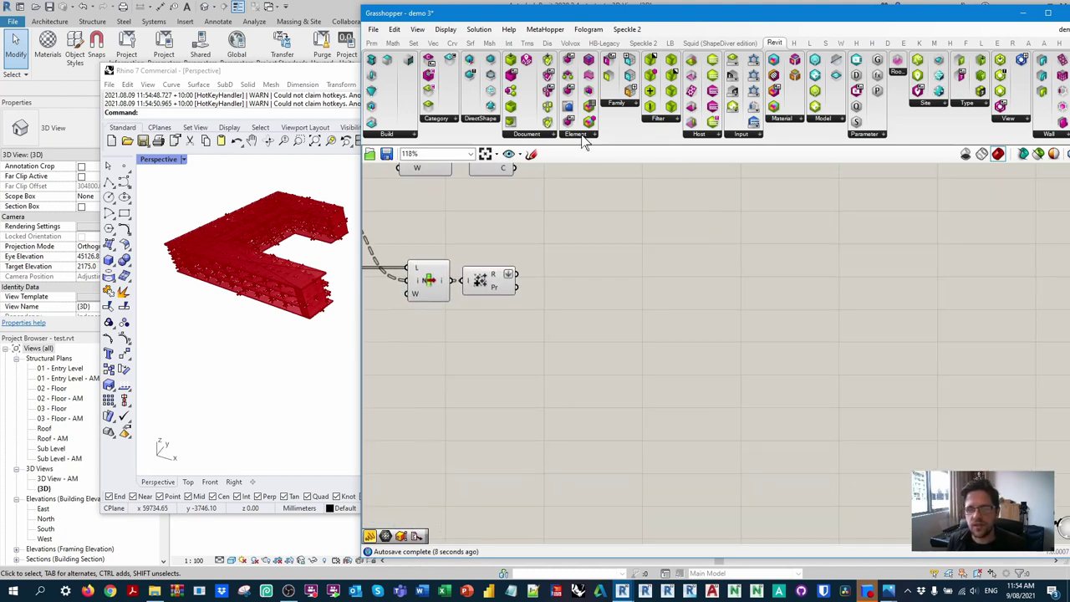
click(577, 133)
Place an Element Parameter component and feed the filtered elements into its E input
click(641, 349)
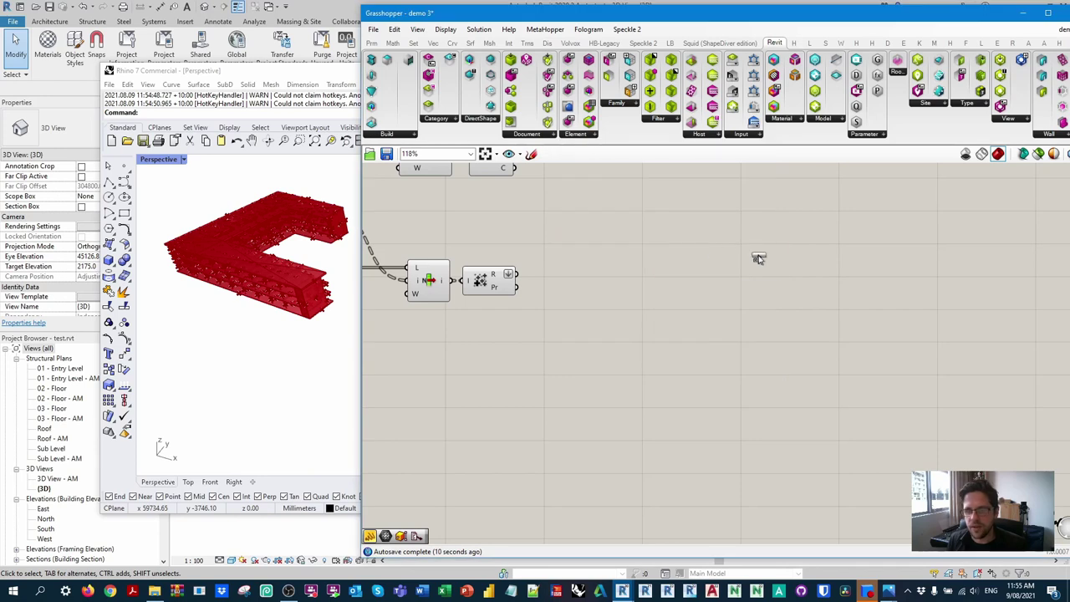
click(755, 254)
scroll(748, 268, up, 5)
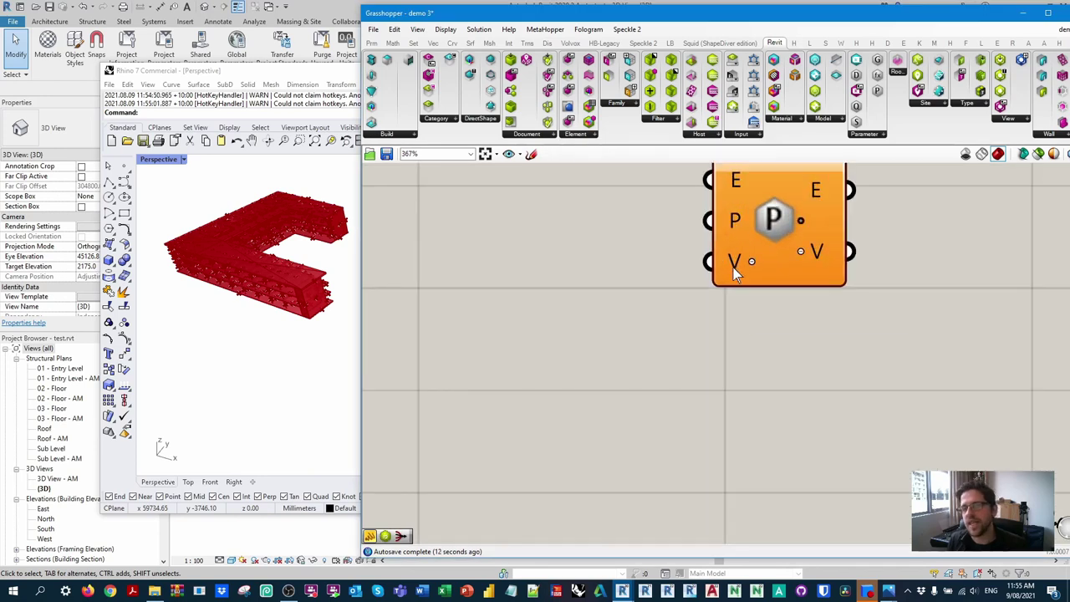
scroll(707, 331, down, 3)
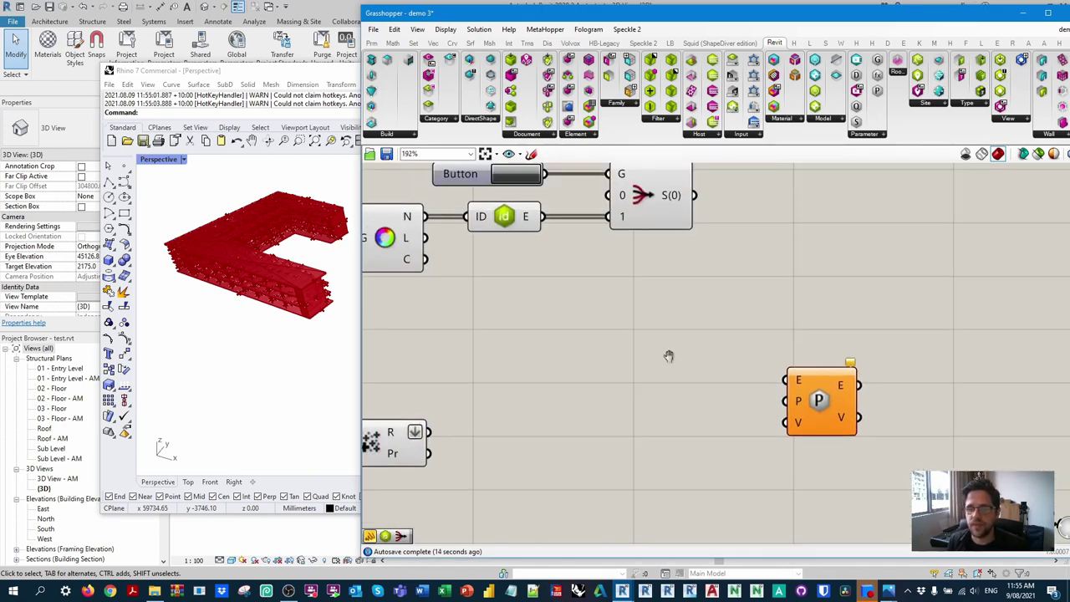
drag(657, 225, 815, 420)
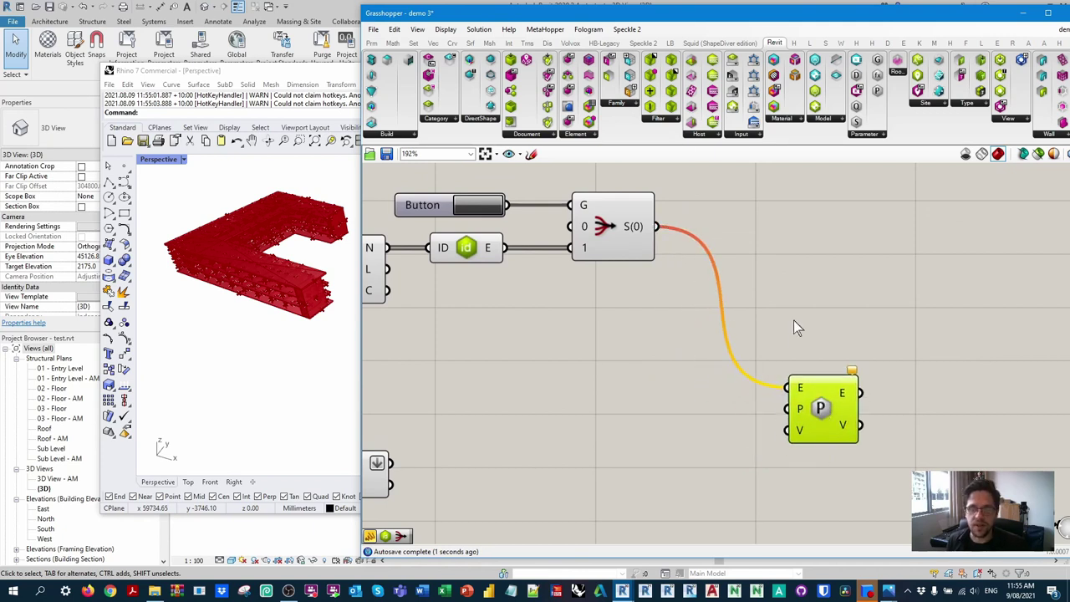
Connect the summed formwork area results to the Element Parameter's V input
right_drag(767, 383, 812, 283)
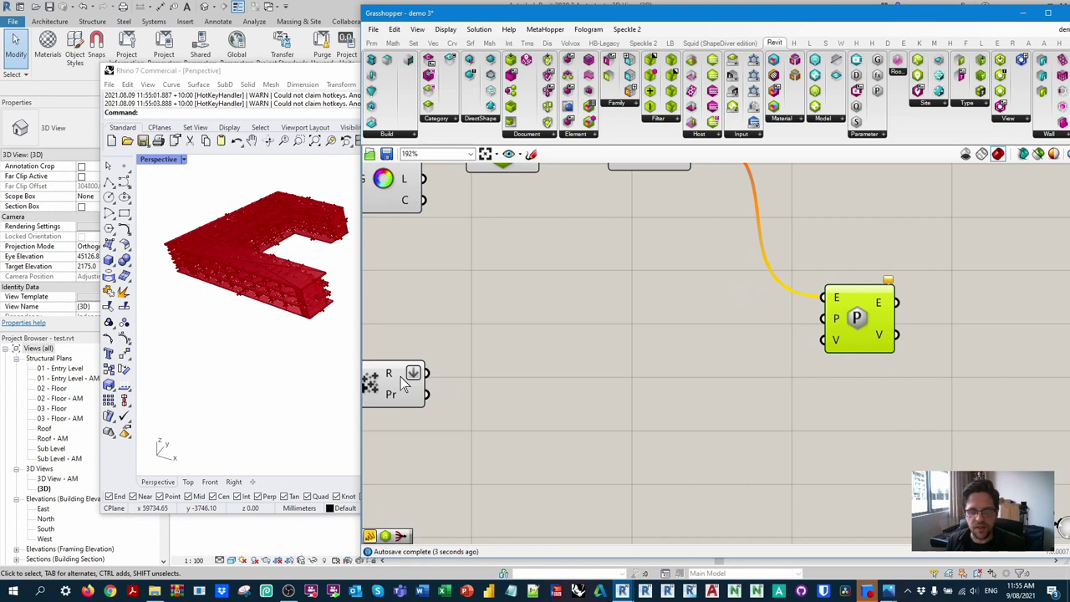
mouse_move(406, 383)
drag(424, 373, 823, 339)
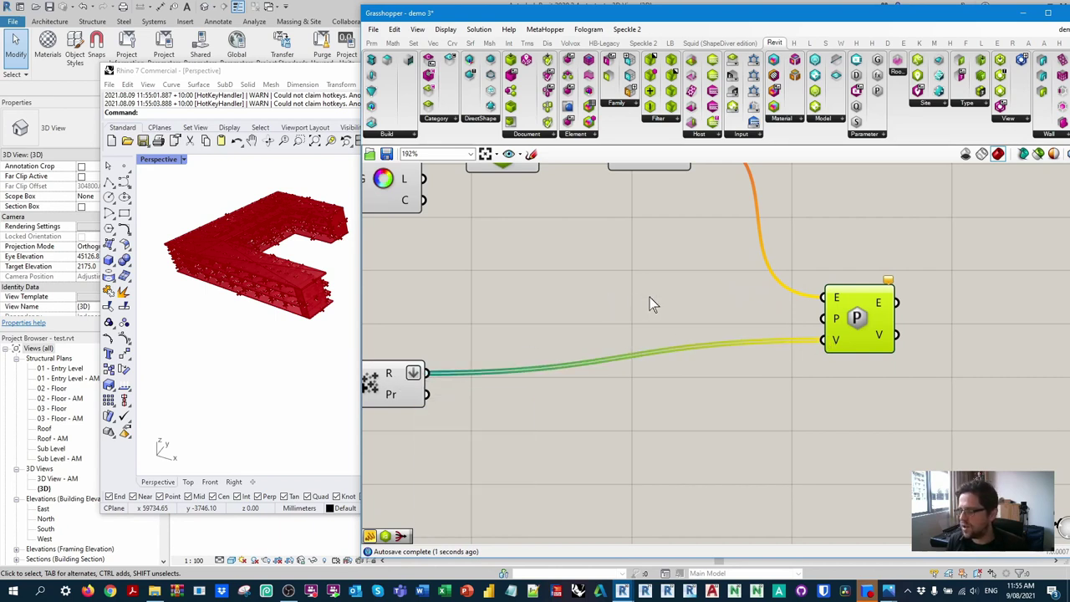
double_click(649, 296)
Create a panel containing the text 'Formwork area'
text(//Fpr)
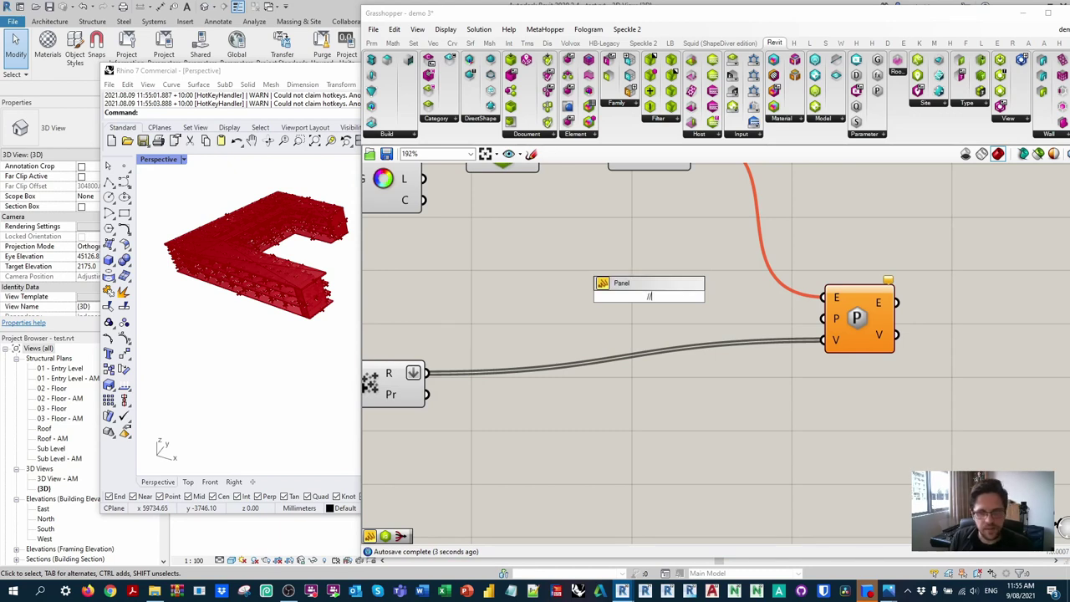
key(BackSpace)
key(BackSpace)
text(ormwork area)
key(Return)
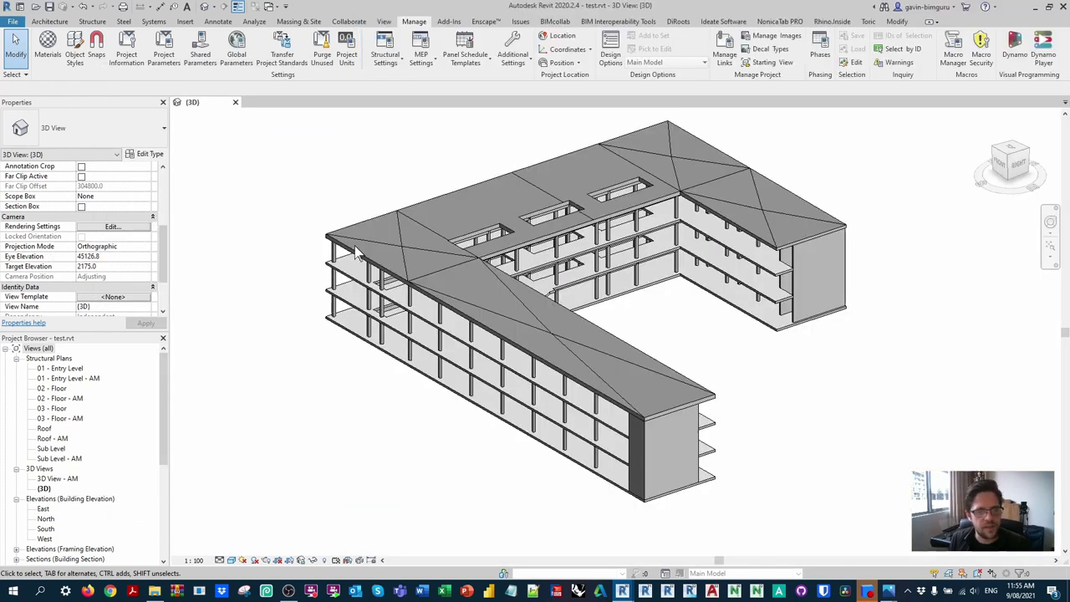
click(363, 237)
scroll(120, 239, down, 2)
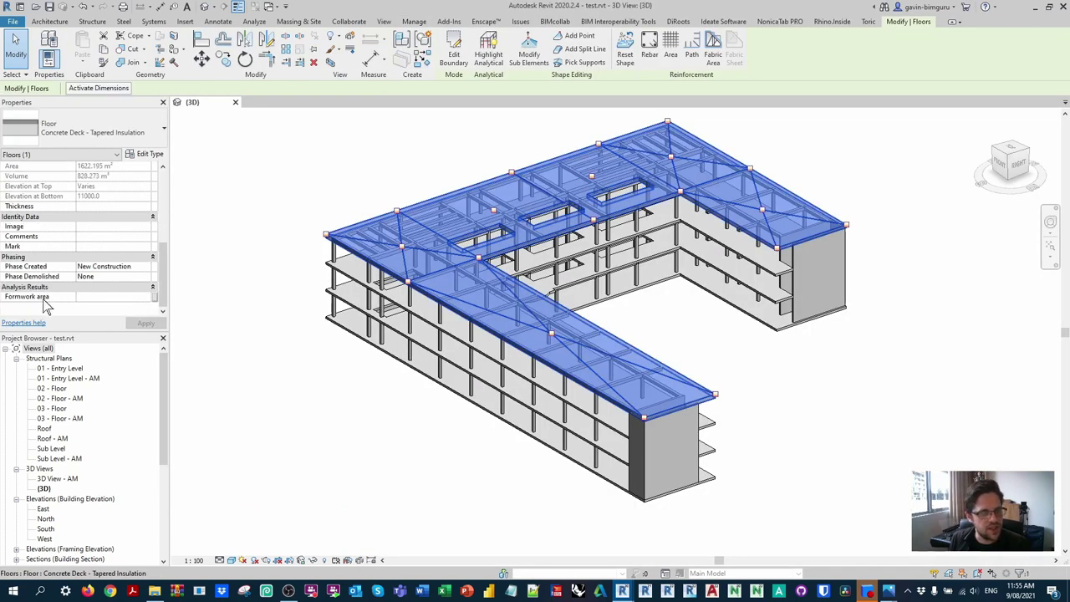
click(276, 363)
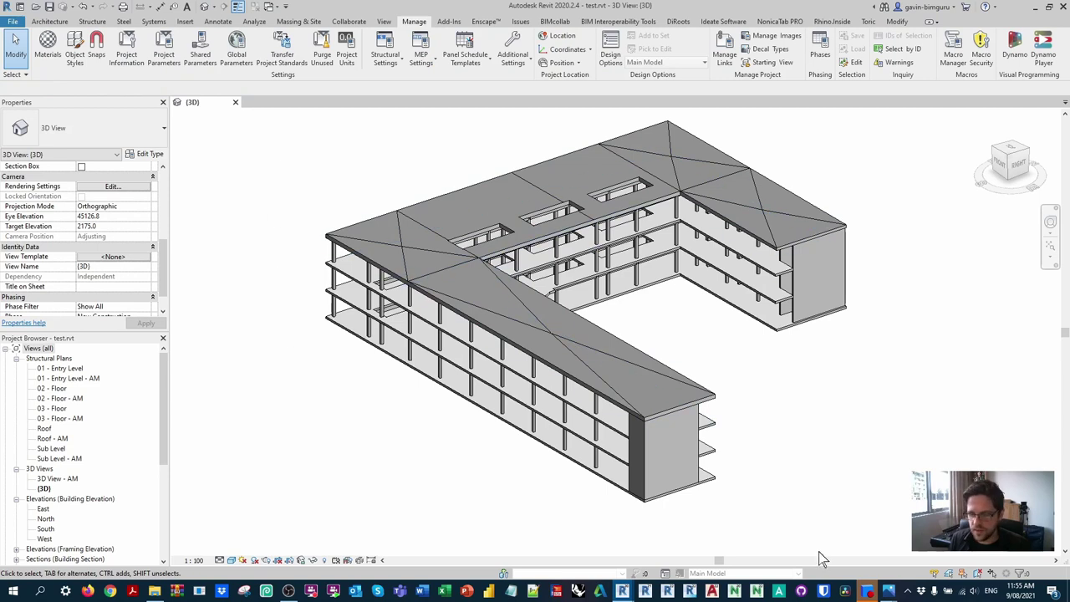
Wire the 'Formwork area' panel into the Element Parameter's P input and save the definition
mouse_move(623, 591)
mouse_move(690, 542)
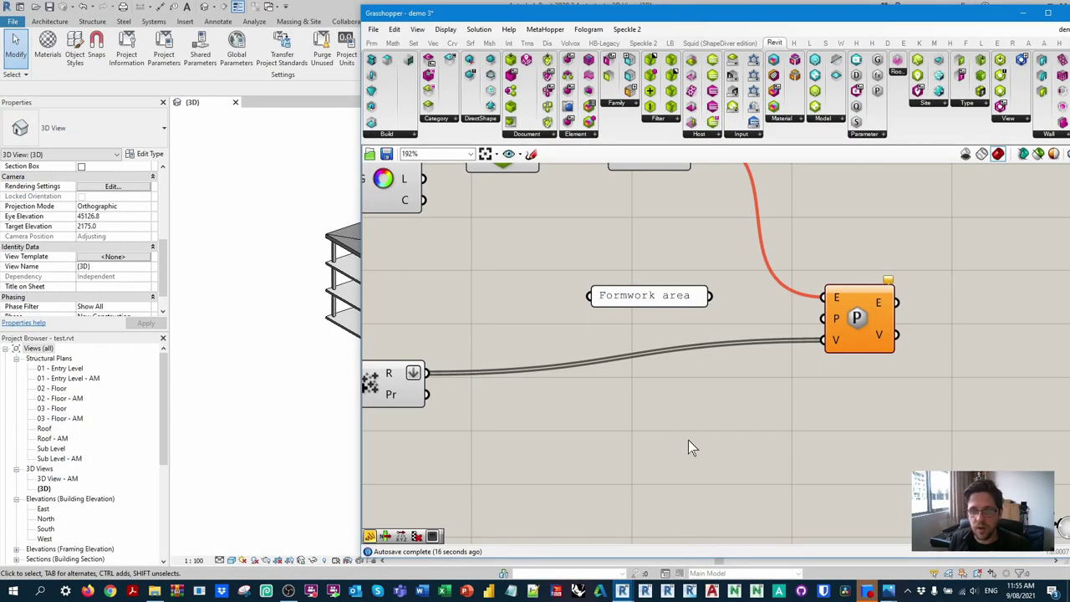
drag(712, 300, 825, 319)
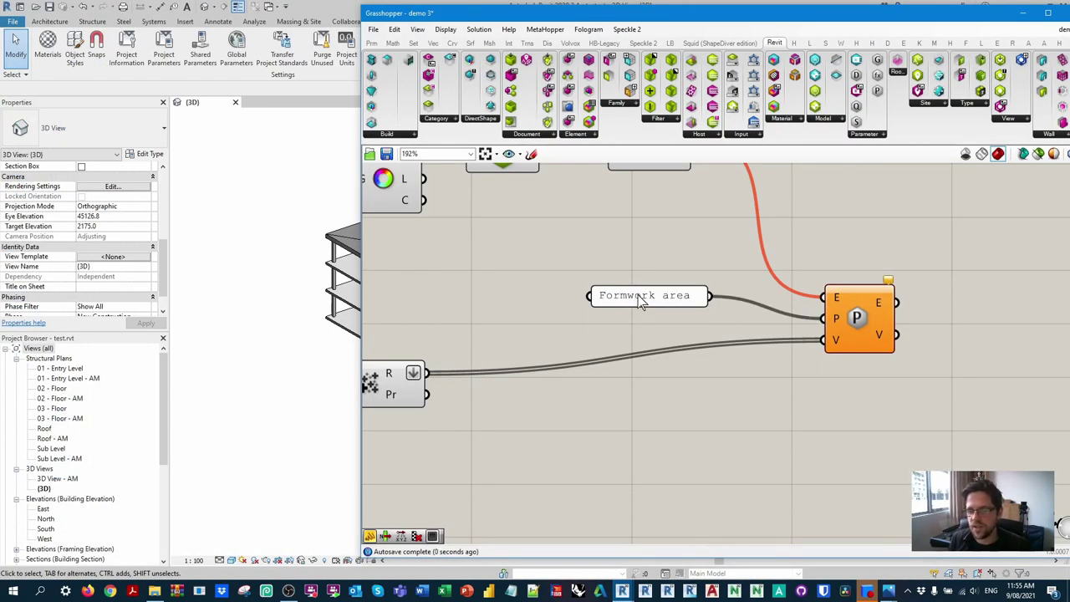
drag(634, 298, 721, 311)
scroll(736, 320, down, 5)
right_drag(652, 351, 748, 356)
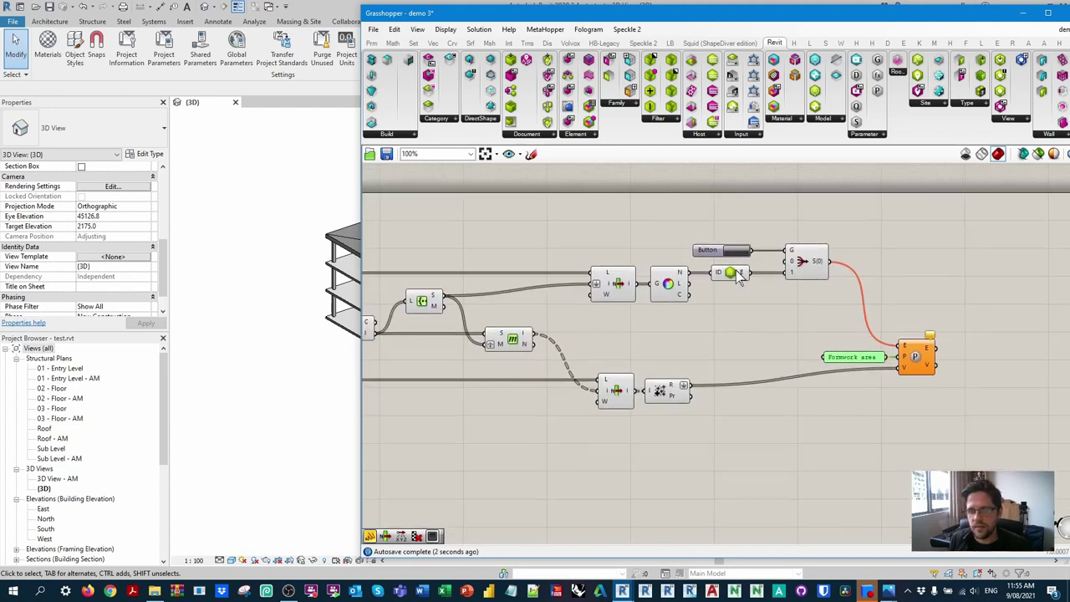
click(721, 215)
key(ctrl+s)
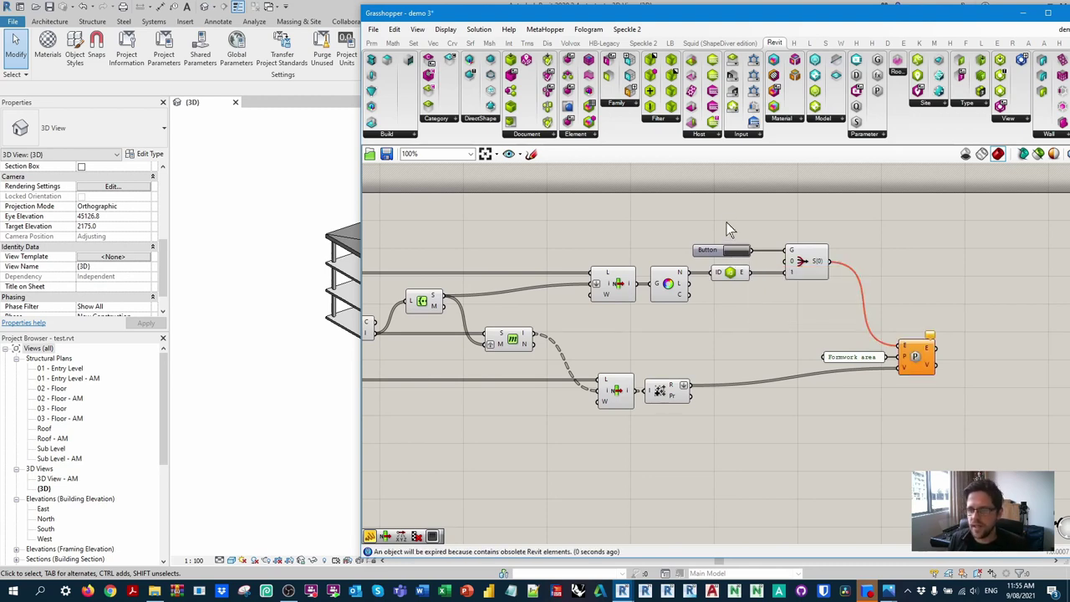
Return to the Revit model and select the roof floor to read its Formwork area (1410.376 m²)
click(1023, 13)
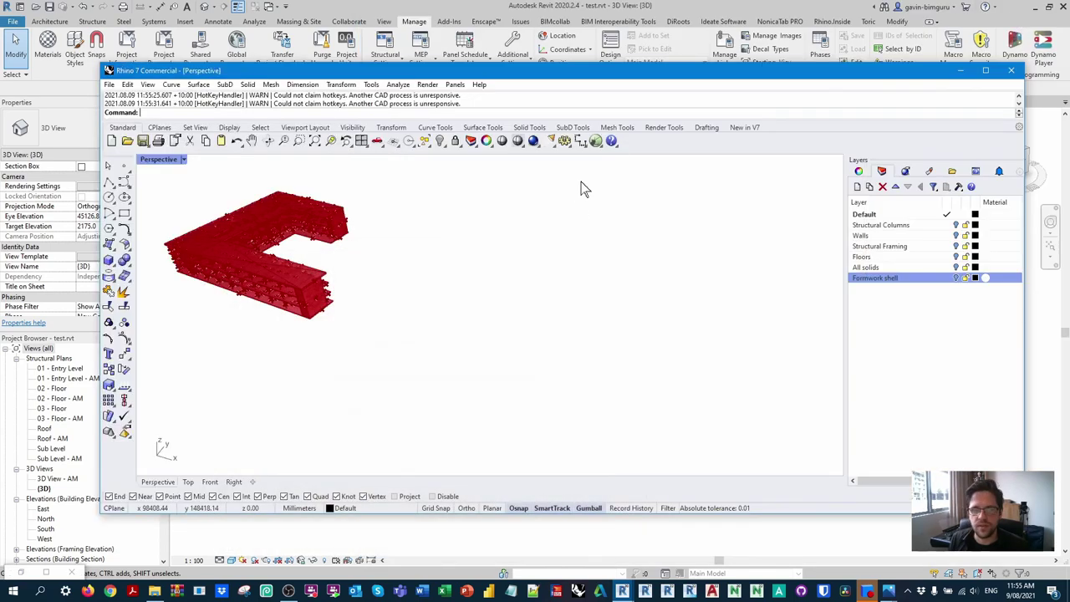
click(959, 71)
scroll(527, 234, up, 5)
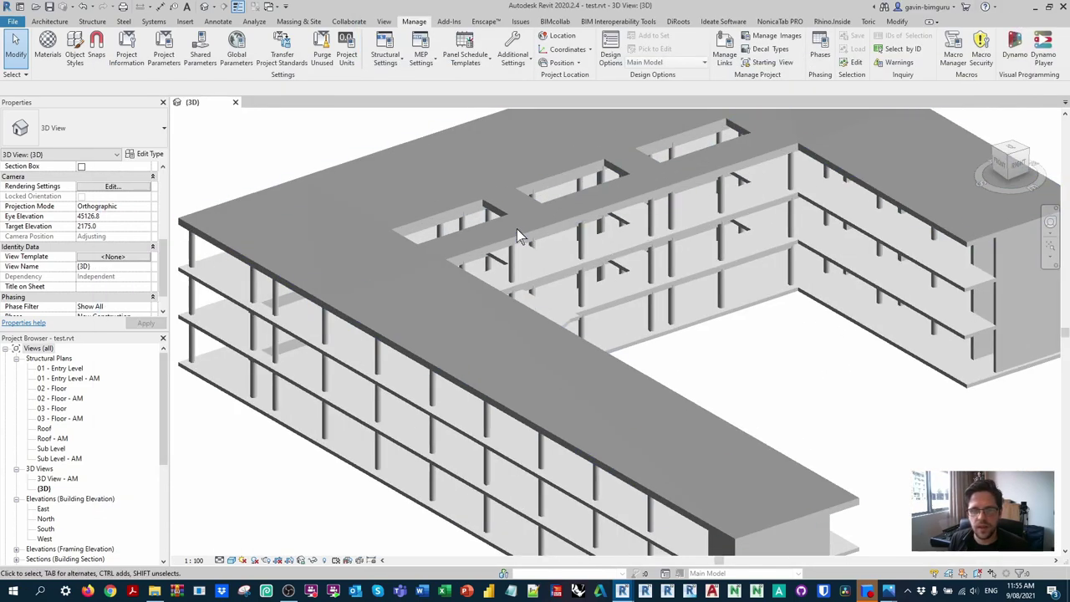
click(532, 239)
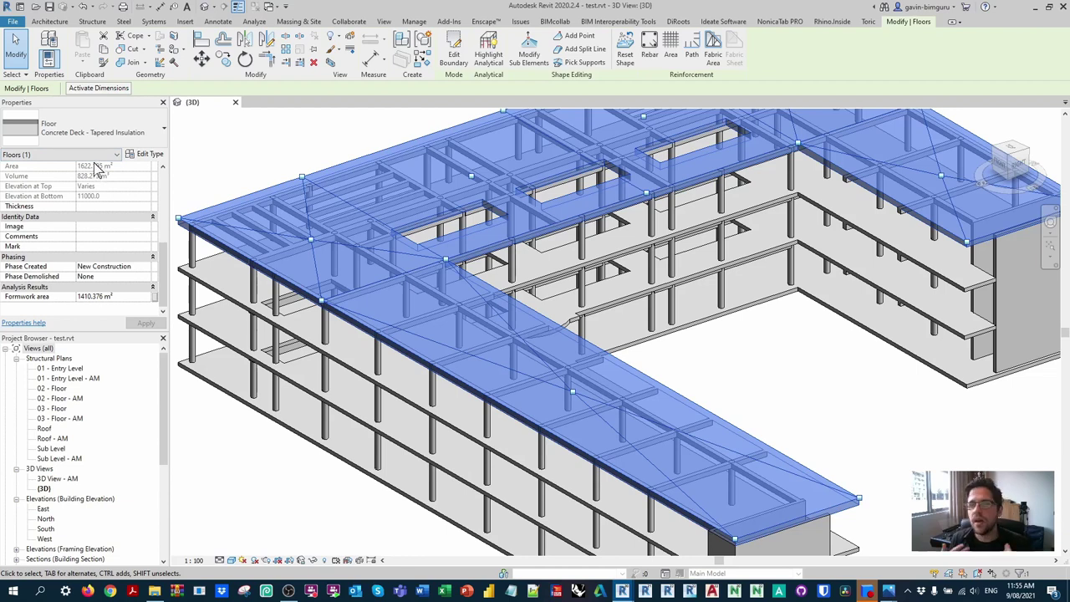
Select several beams in the 3D view to compare their Formwork area values
shift+middle_drag(450, 291, 708, 147)
scroll(608, 216, up, 4)
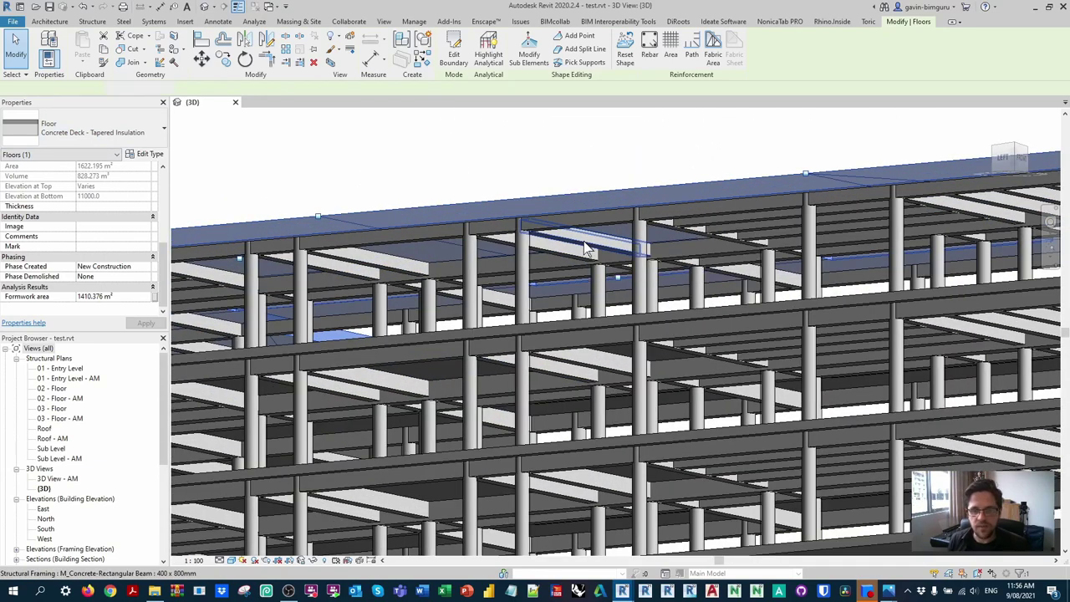
click(584, 243)
scroll(585, 242, up, 4)
scroll(151, 253, down, 4)
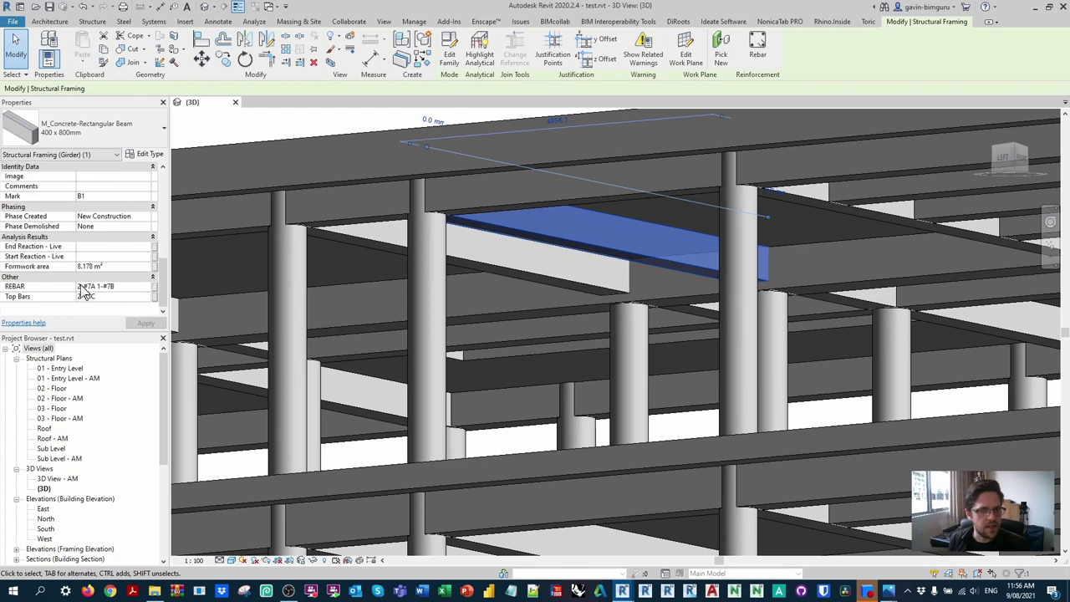
click(502, 272)
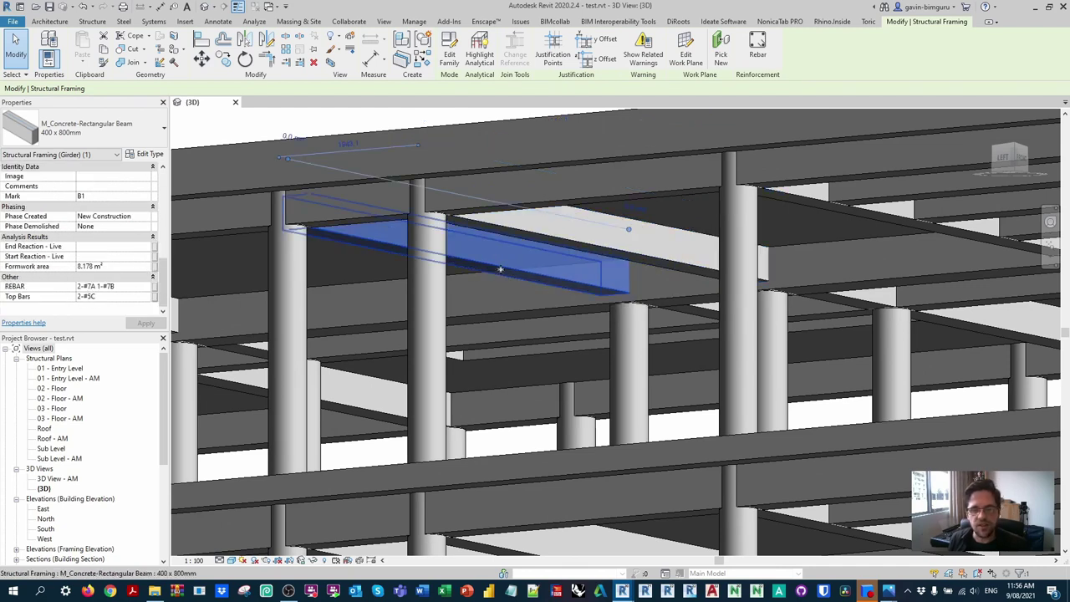
click(585, 204)
shift+middle_drag(638, 246, 556, 243)
click(878, 200)
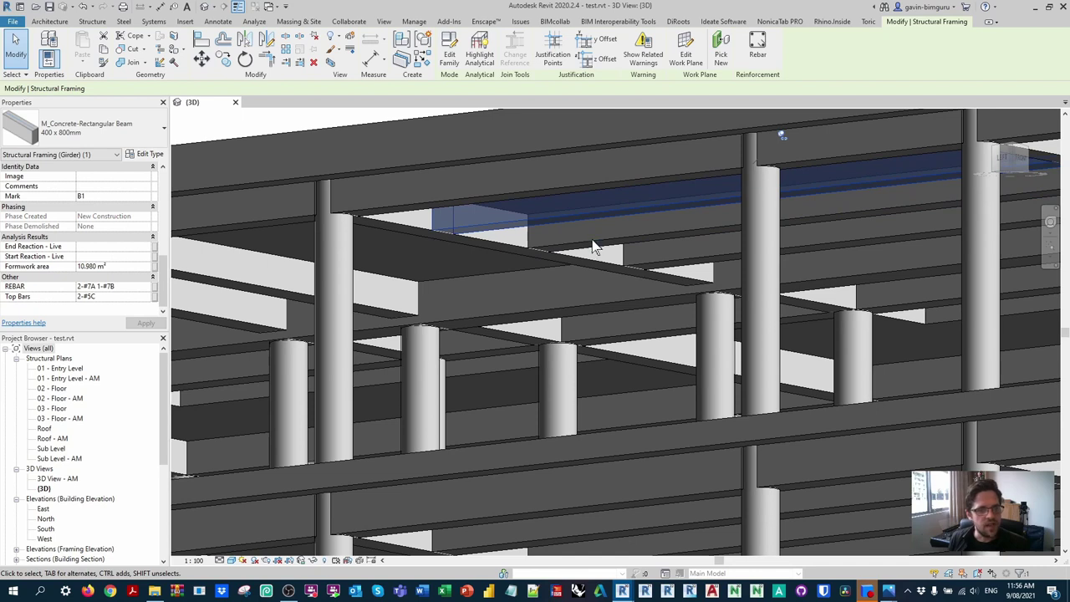
click(592, 241)
drag(588, 240, 784, 257)
Select structural columns to check their Formwork area values, such as 4.327 m² and 4.412 m²
shift+middle_drag(782, 251, 786, 332)
click(785, 332)
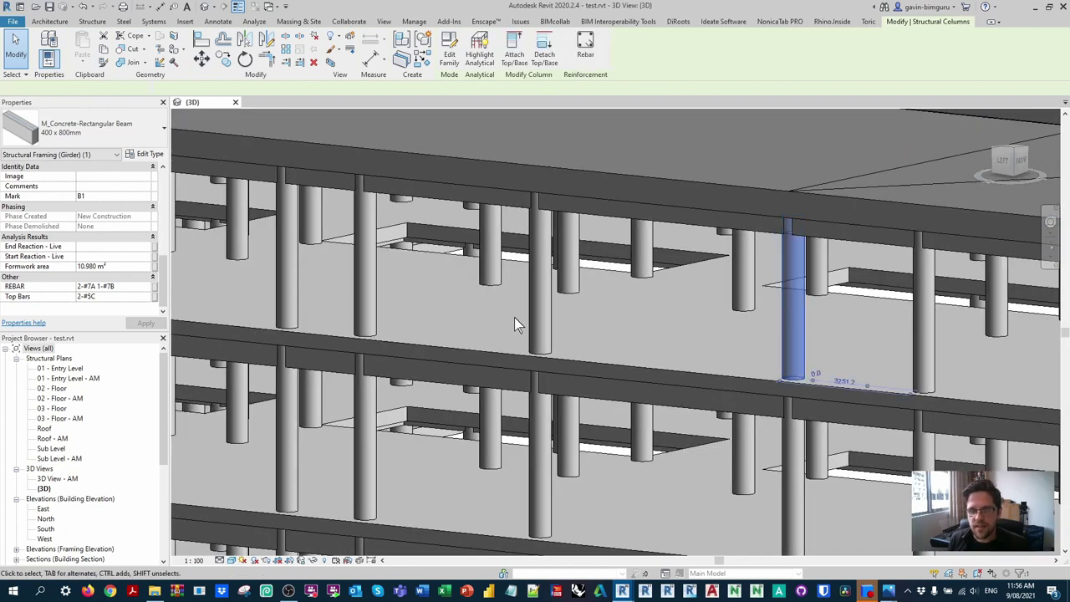
click(549, 314)
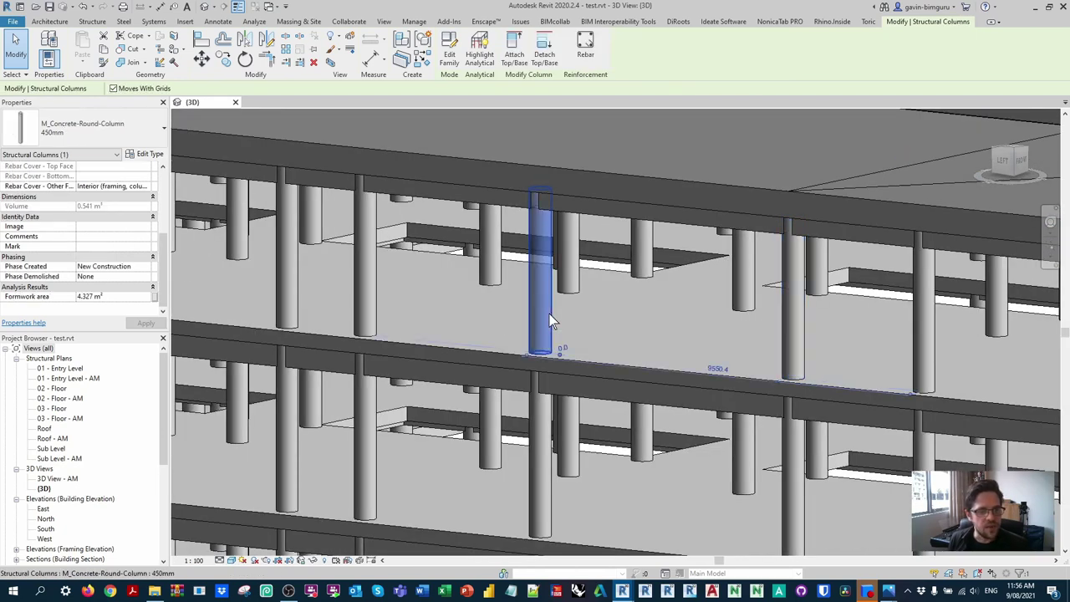
shift+middle_drag(603, 330, 635, 230)
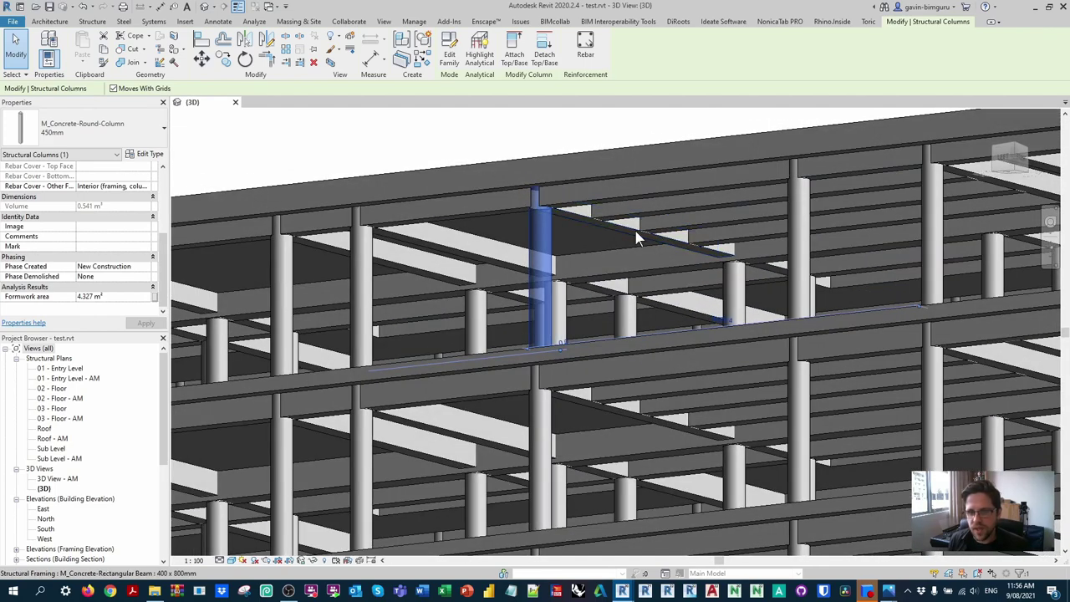
click(810, 224)
shift+middle_drag(794, 224, 826, 185)
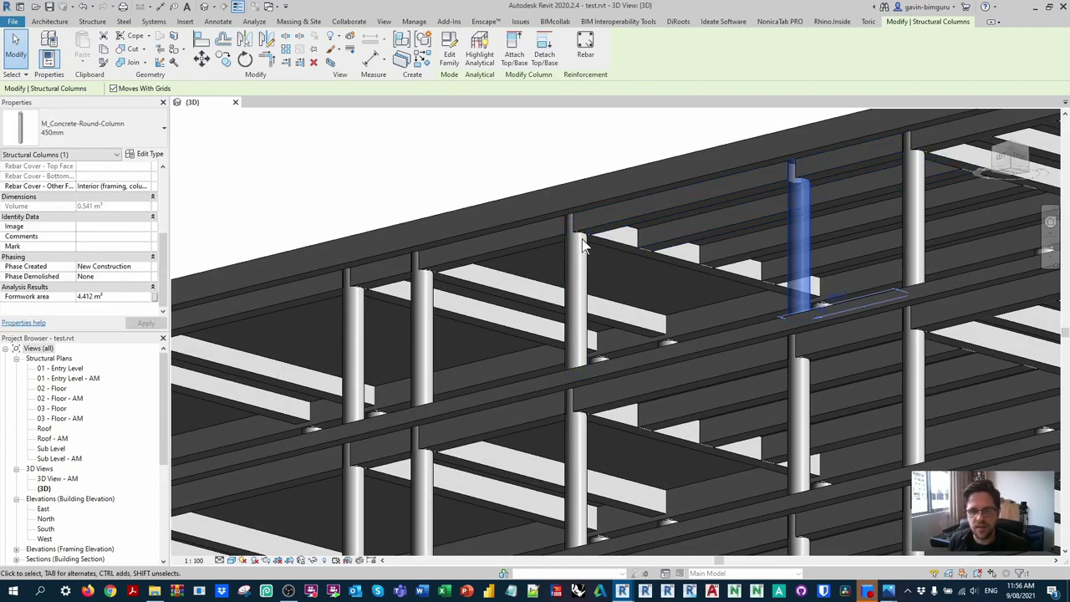
Clear the selection and orbit to an exterior view of the model from above
key(Escape)
scroll(615, 279, down, 5)
shift+middle_drag(635, 351, 660, 209)
scroll(643, 389, down, 5)
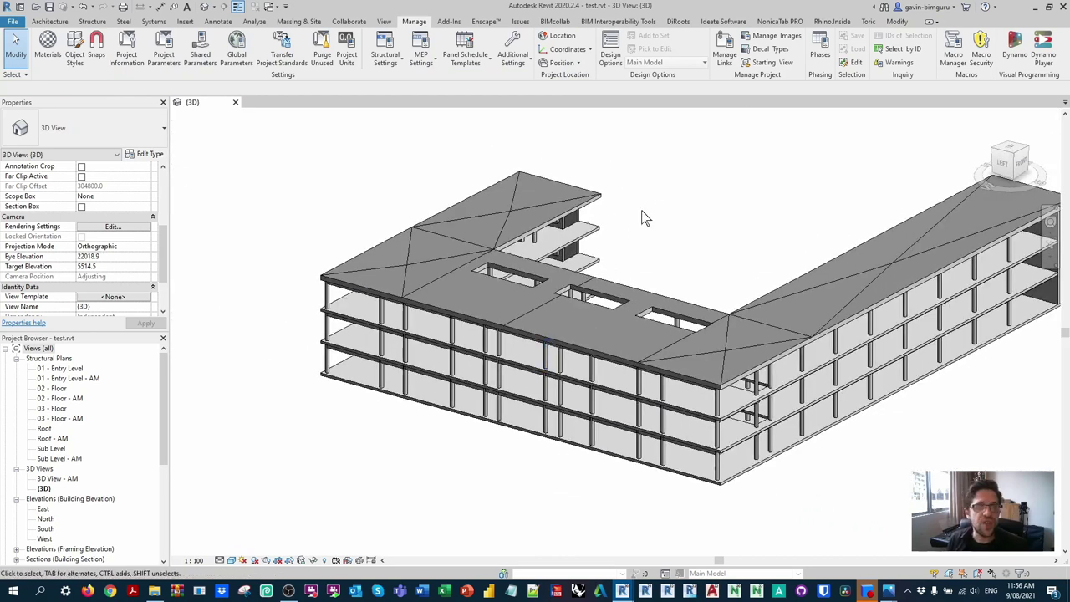
click(384, 21)
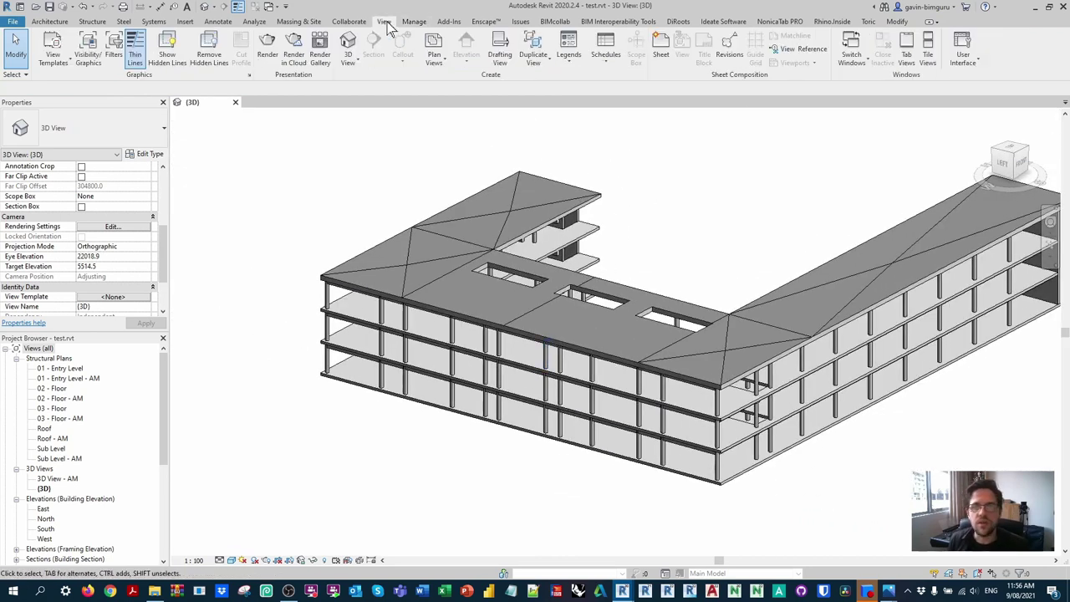
Start a new Structural Framing schedule from Schedule/Quantities
click(610, 58)
click(637, 80)
scroll(456, 292, down, 15)
click(455, 322)
scroll(451, 310, down, 1)
scroll(454, 299, down, 1)
scroll(454, 300, down, 2)
click(464, 322)
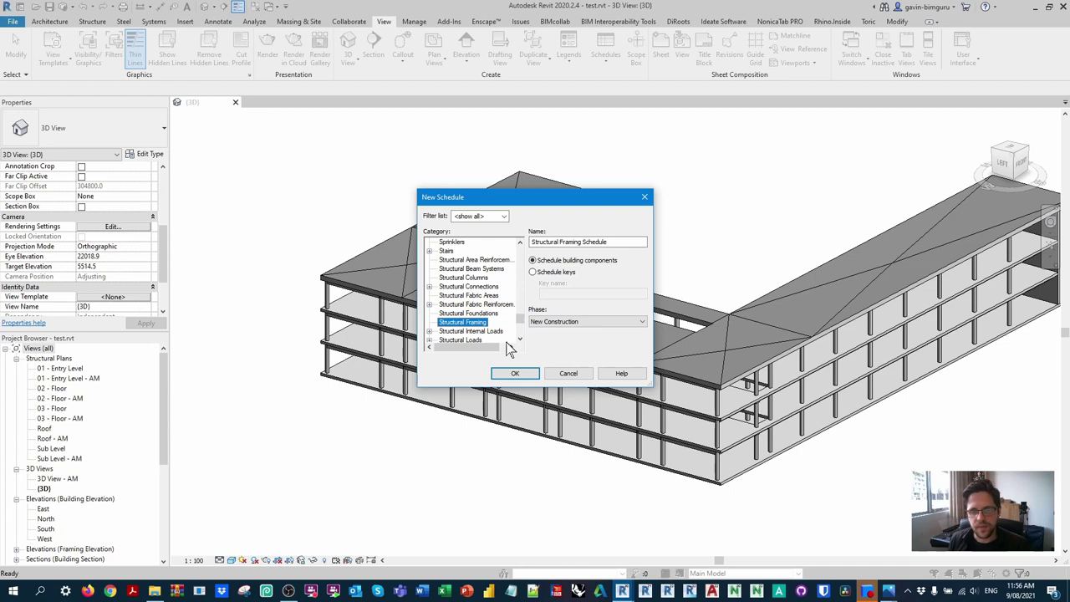
click(514, 374)
Add the Reference Level and Formwork area fields, with Reference Level listed first
drag(788, 269, 786, 330)
click(746, 304)
click(807, 261)
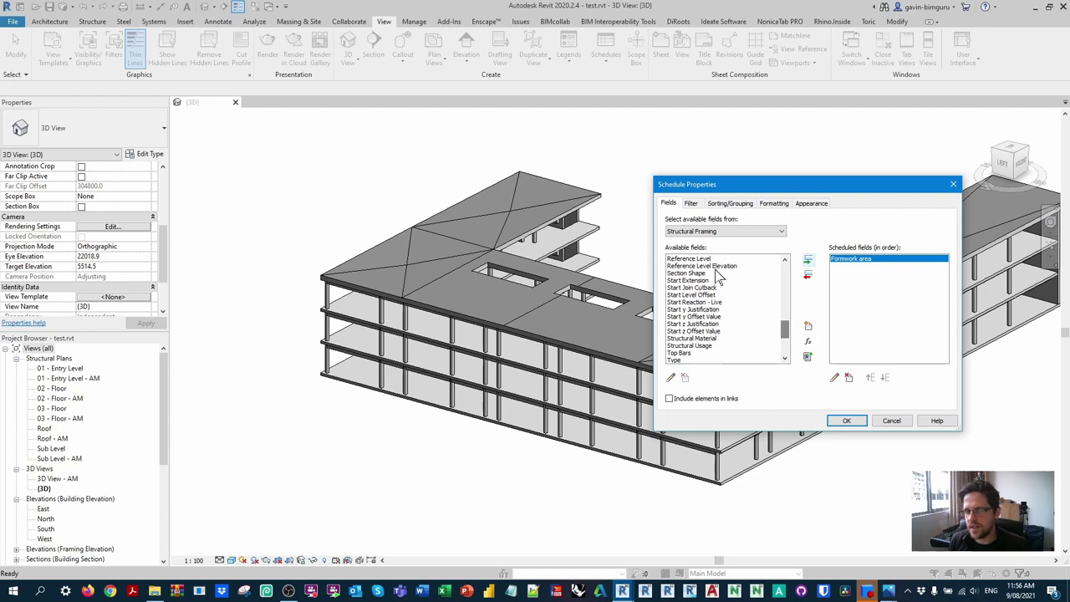
click(748, 259)
click(808, 260)
click(870, 377)
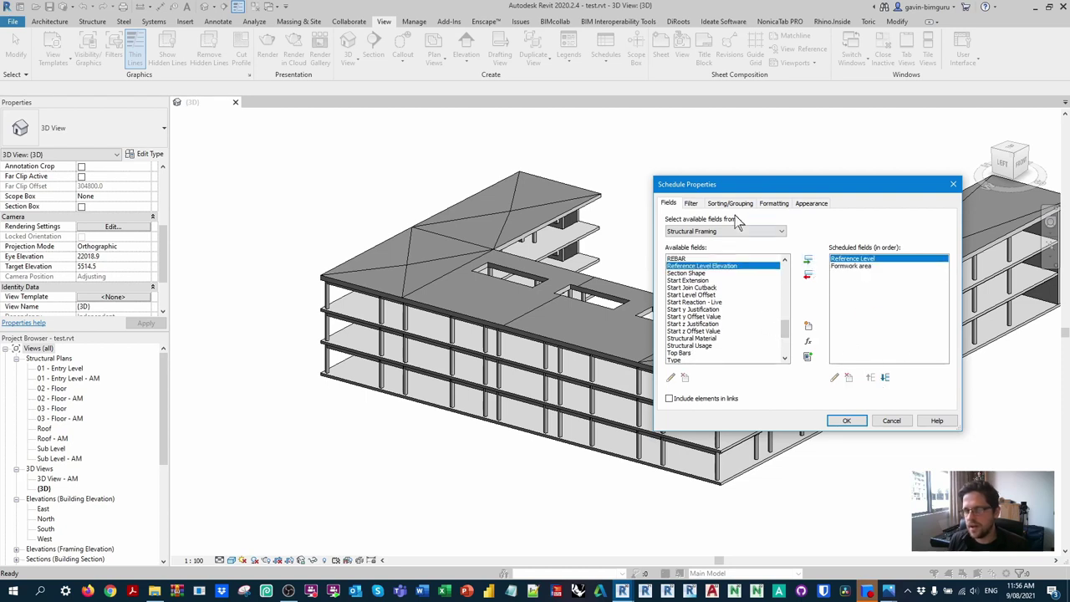
Sort the schedule by Reference Level and turn off itemize every instance
click(690, 203)
click(730, 203)
click(765, 221)
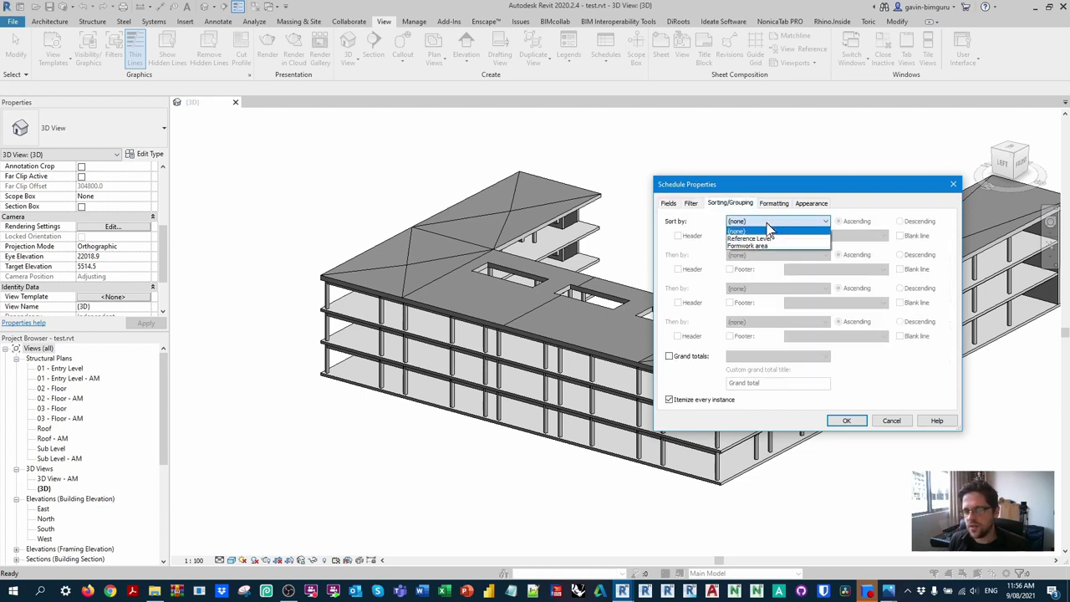
click(776, 238)
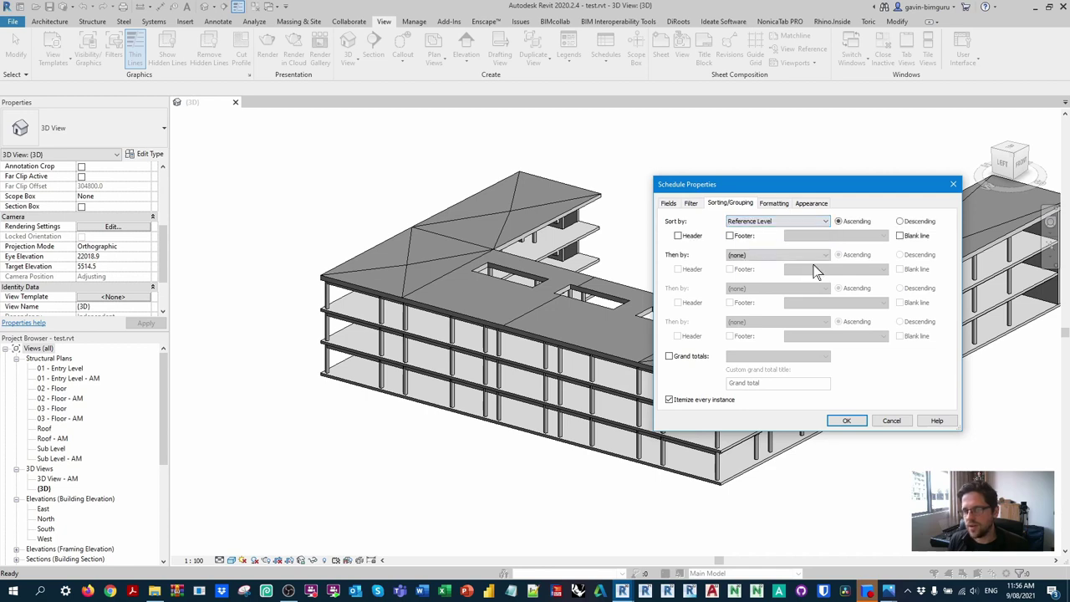
click(704, 403)
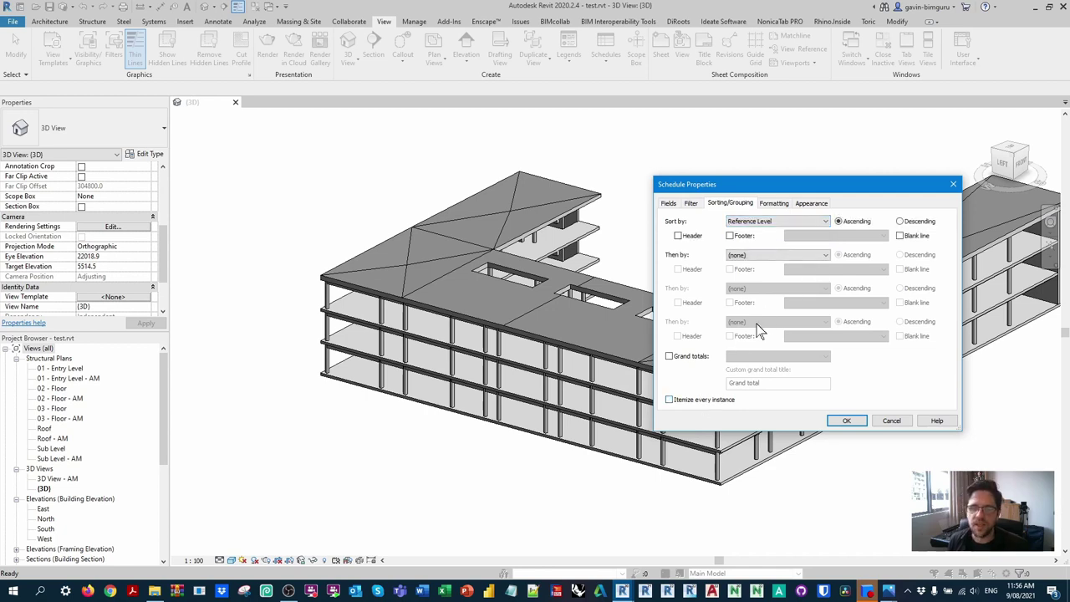
Set Formwork area to calculate totals and create the schedule
click(775, 204)
click(698, 236)
click(865, 353)
click(866, 369)
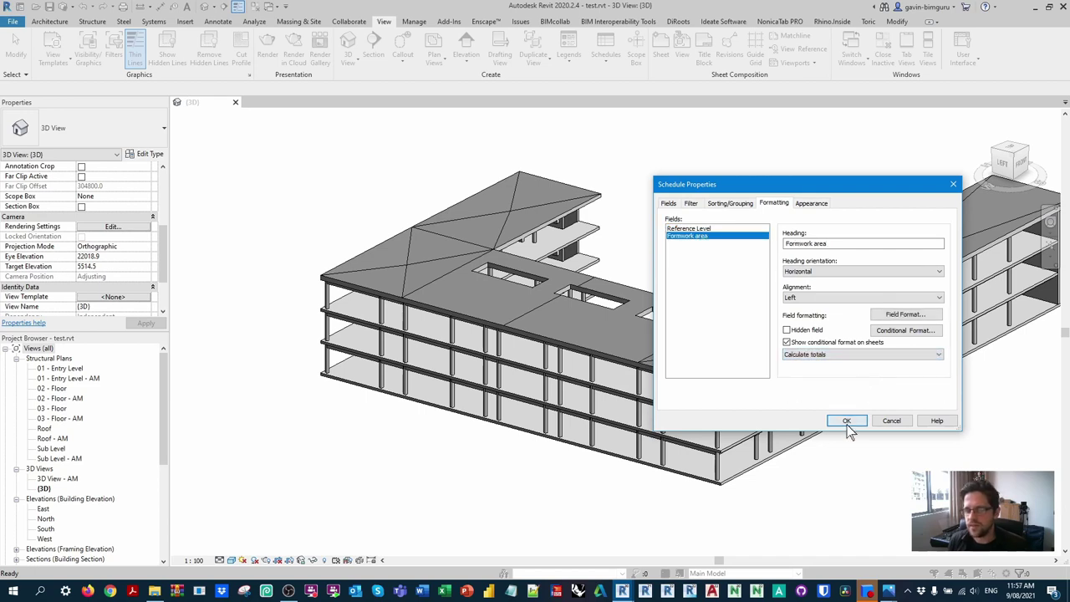
click(846, 422)
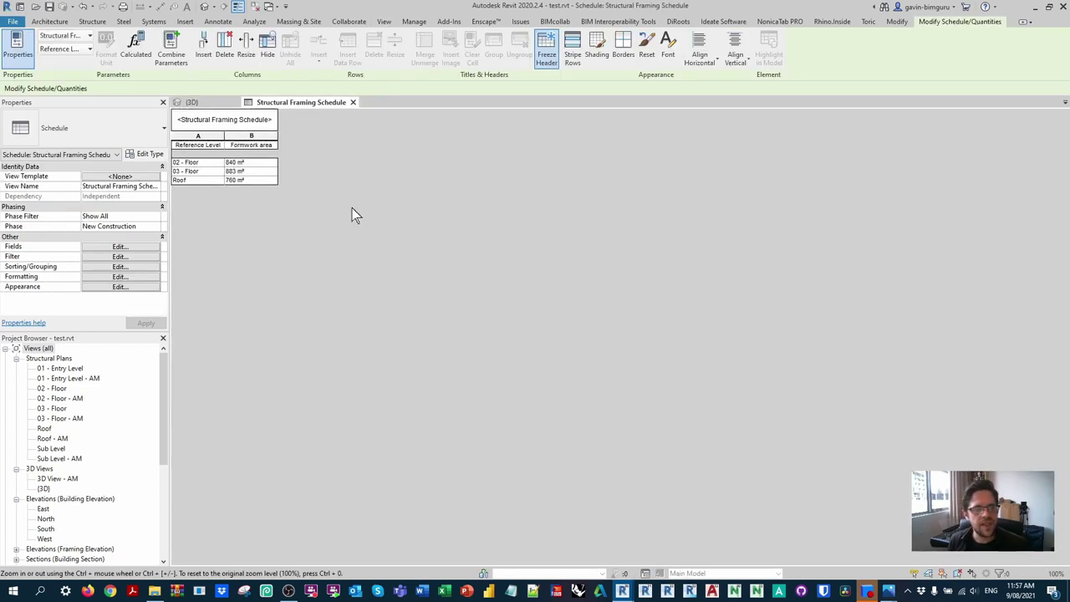